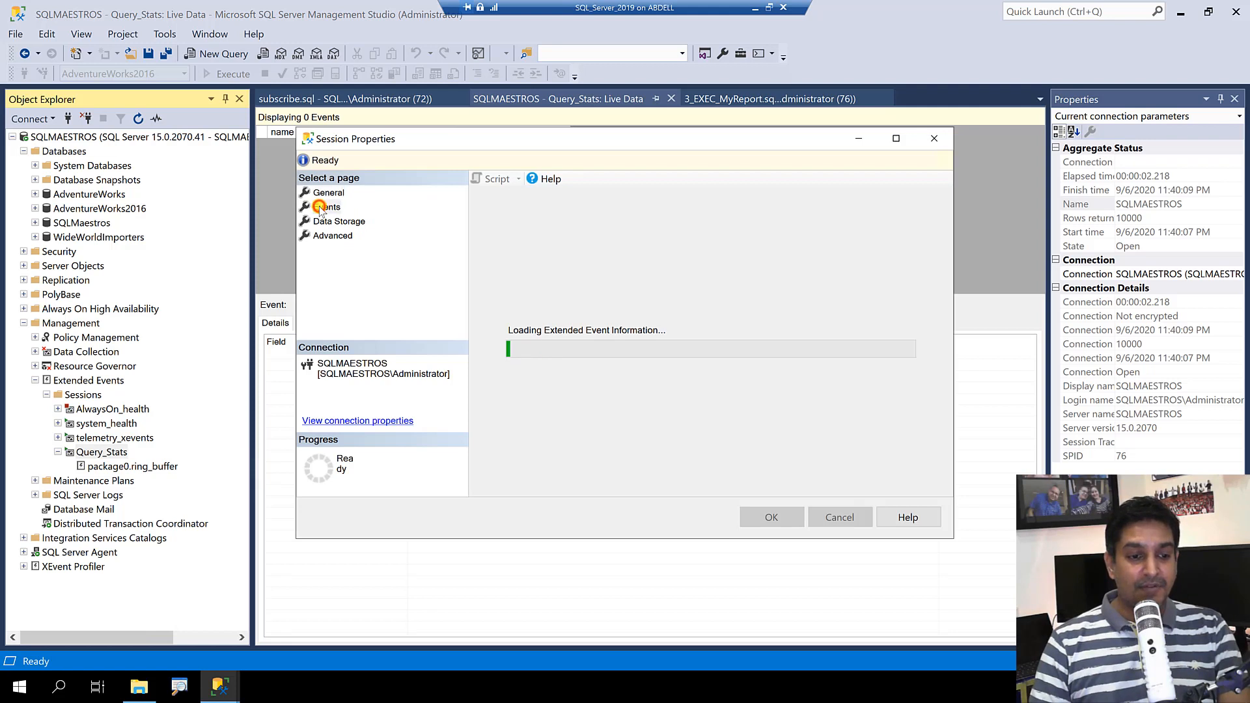
- Review the events selected for the Query_Stats session in its properties, and close them without changes
left_click(321, 209)
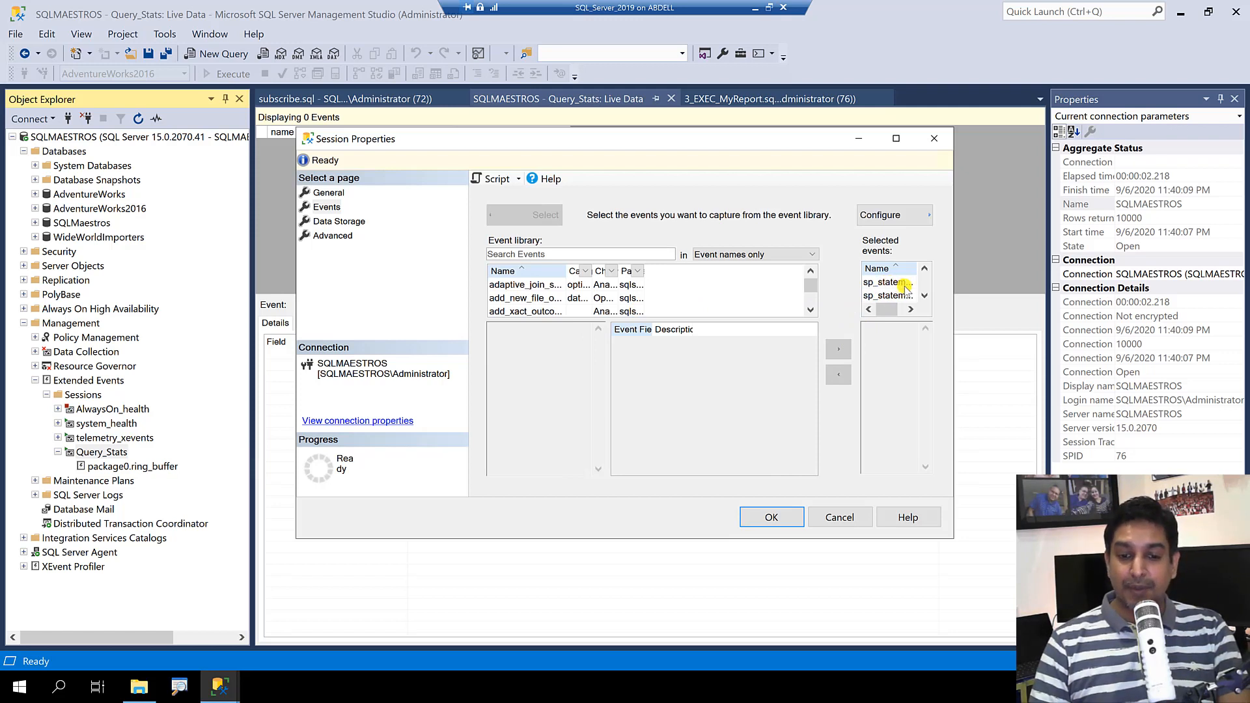
left_click(883, 283)
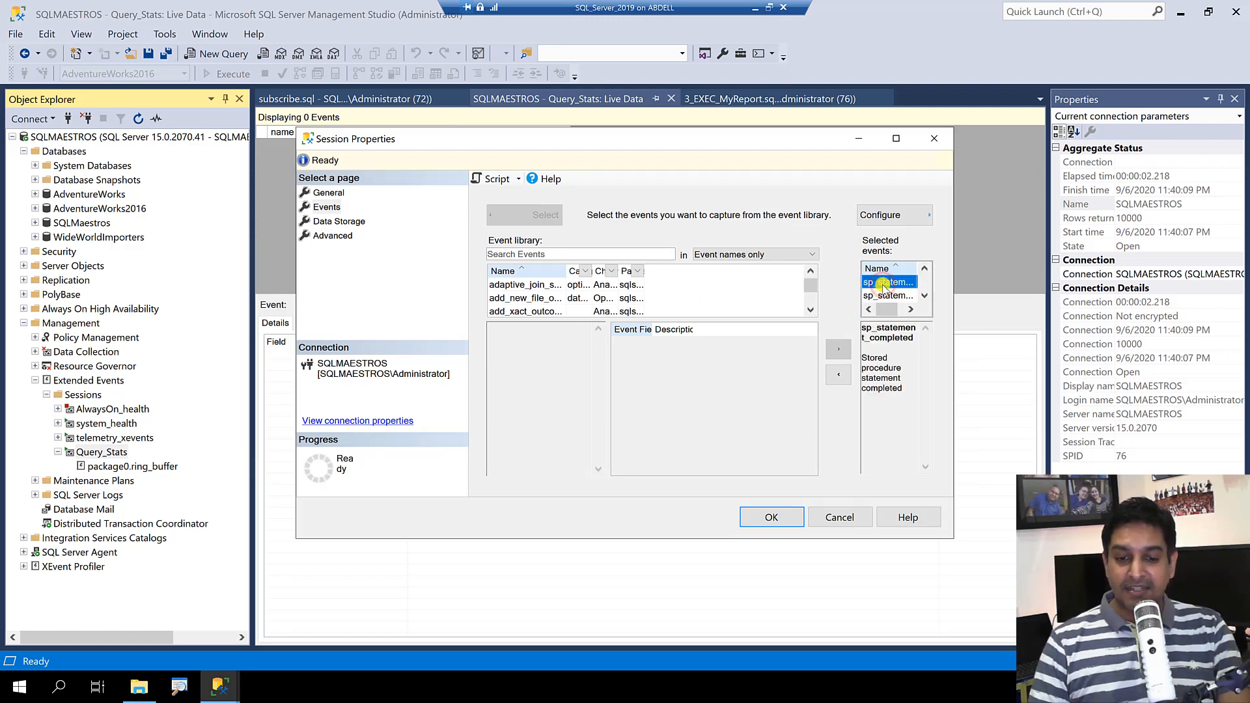
key("Down")
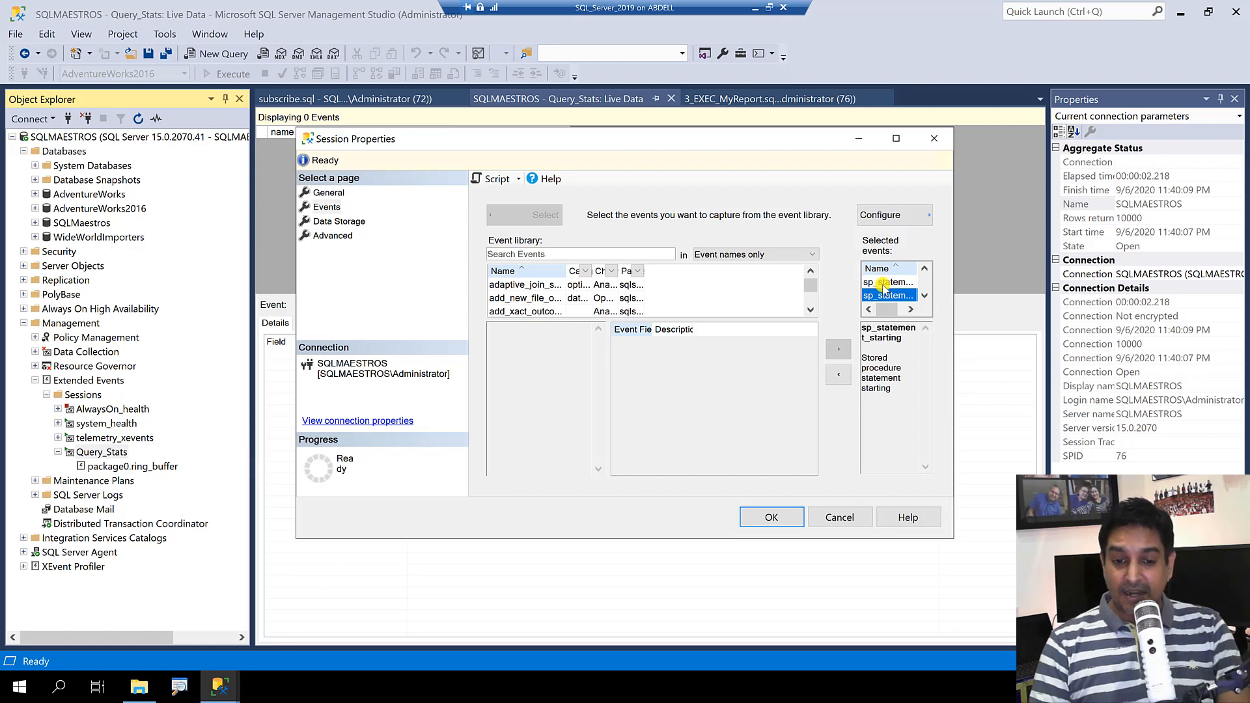
key("Down")
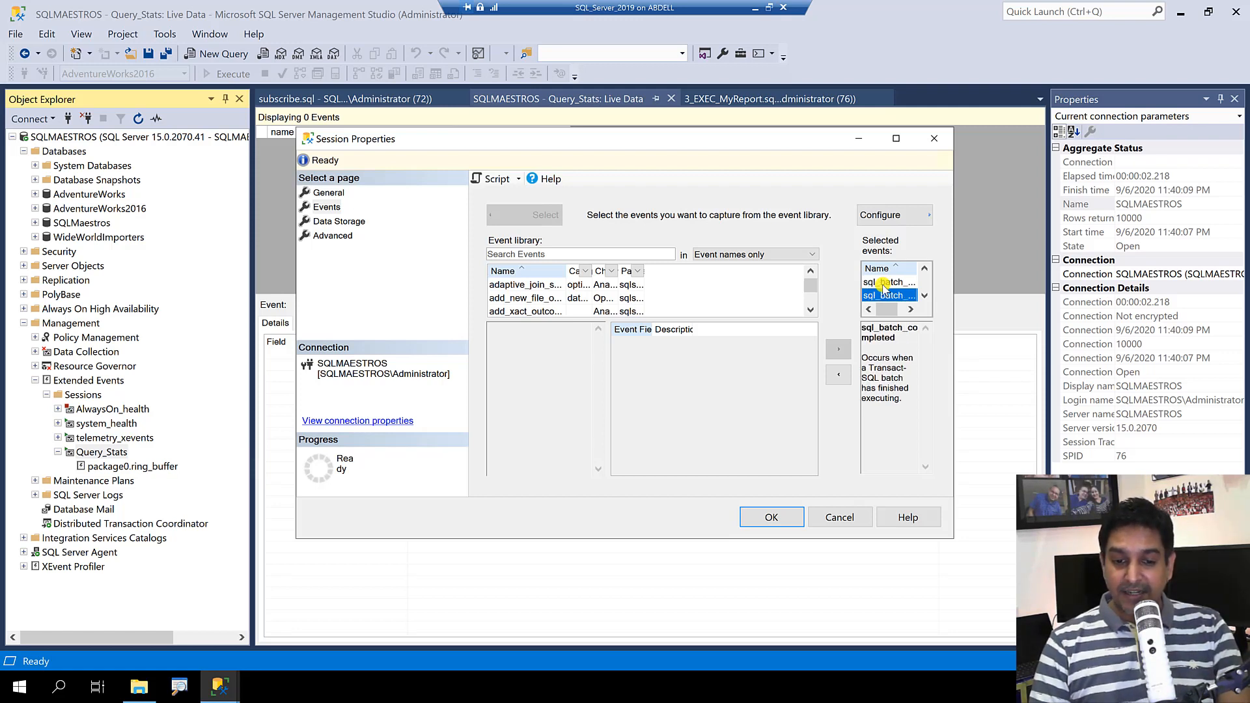
key("Down")
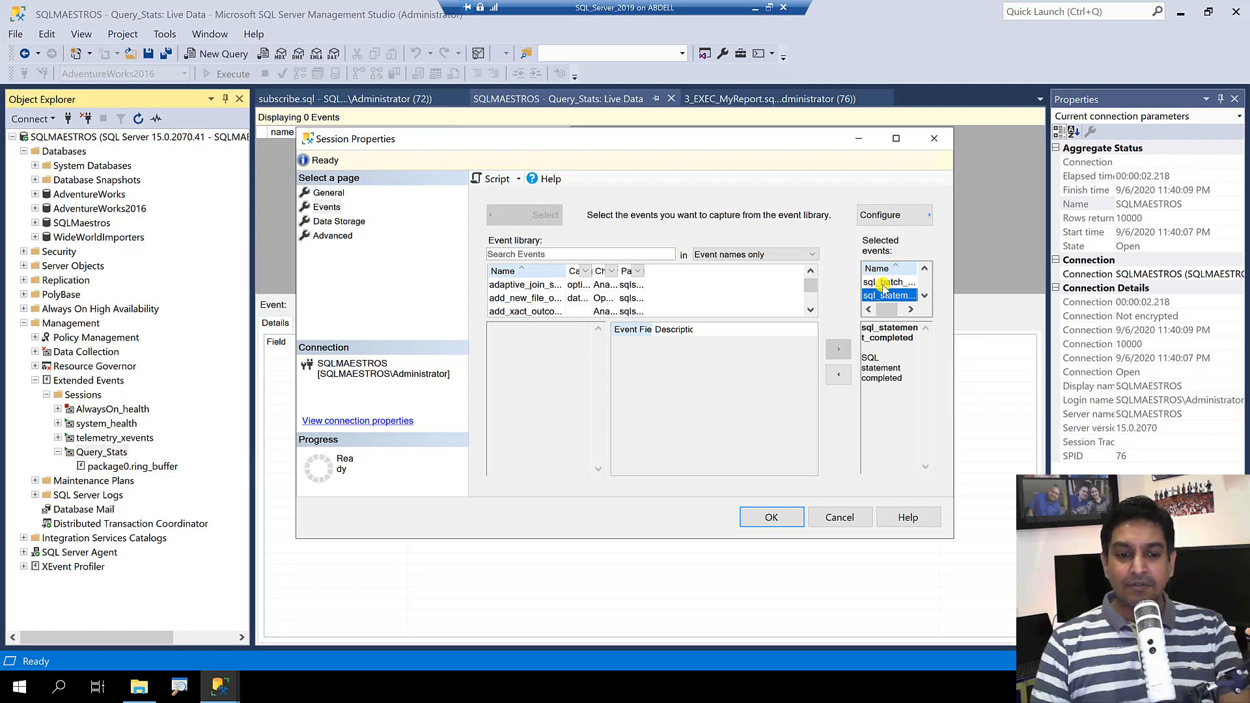
left_click(838, 518)
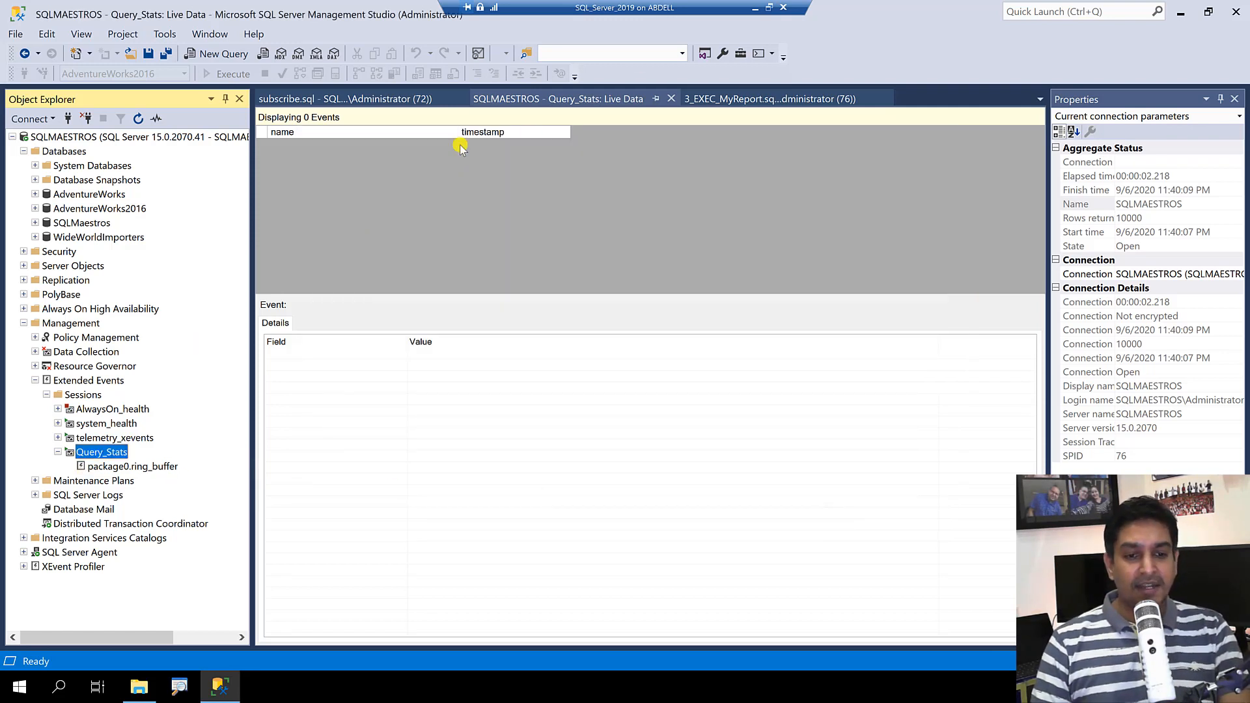
- Run the "while 1=1 exec myreport" loop from 3_EXEC_MyReport.sql and show the captured events in the Query_Stats live data
left_click(734, 98)
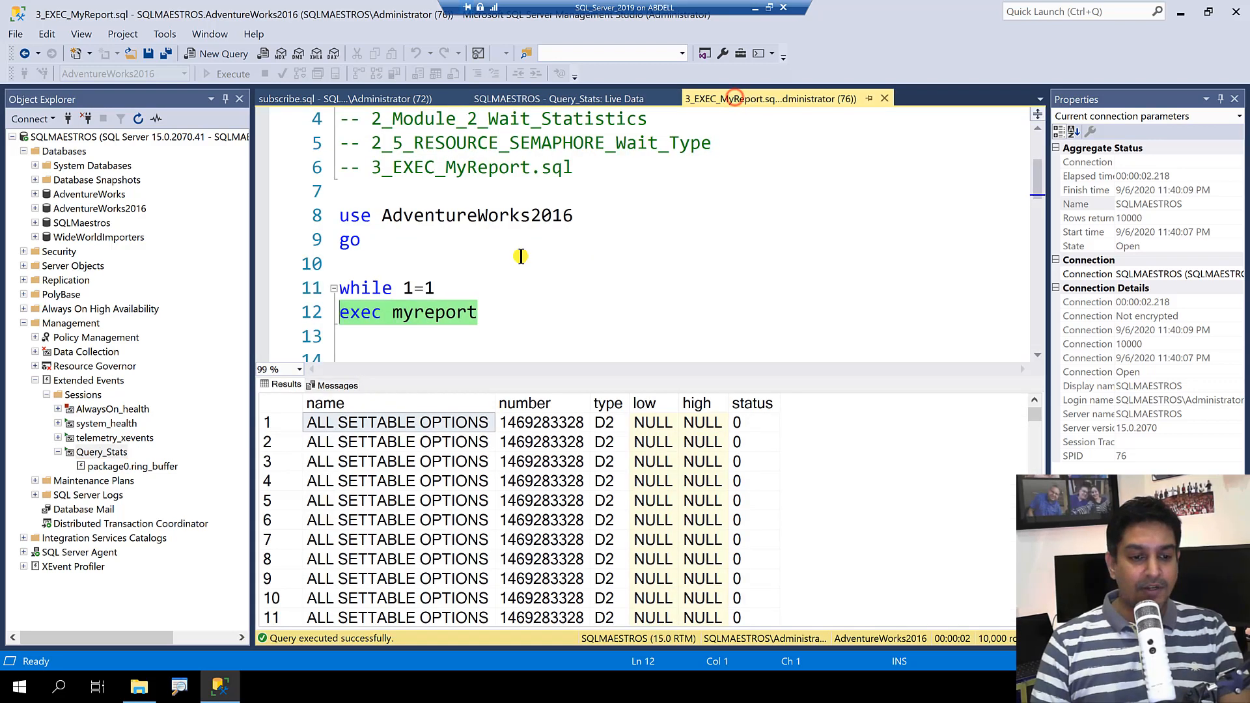
left_click(511, 270)
left_click_drag(523, 306, 306, 291)
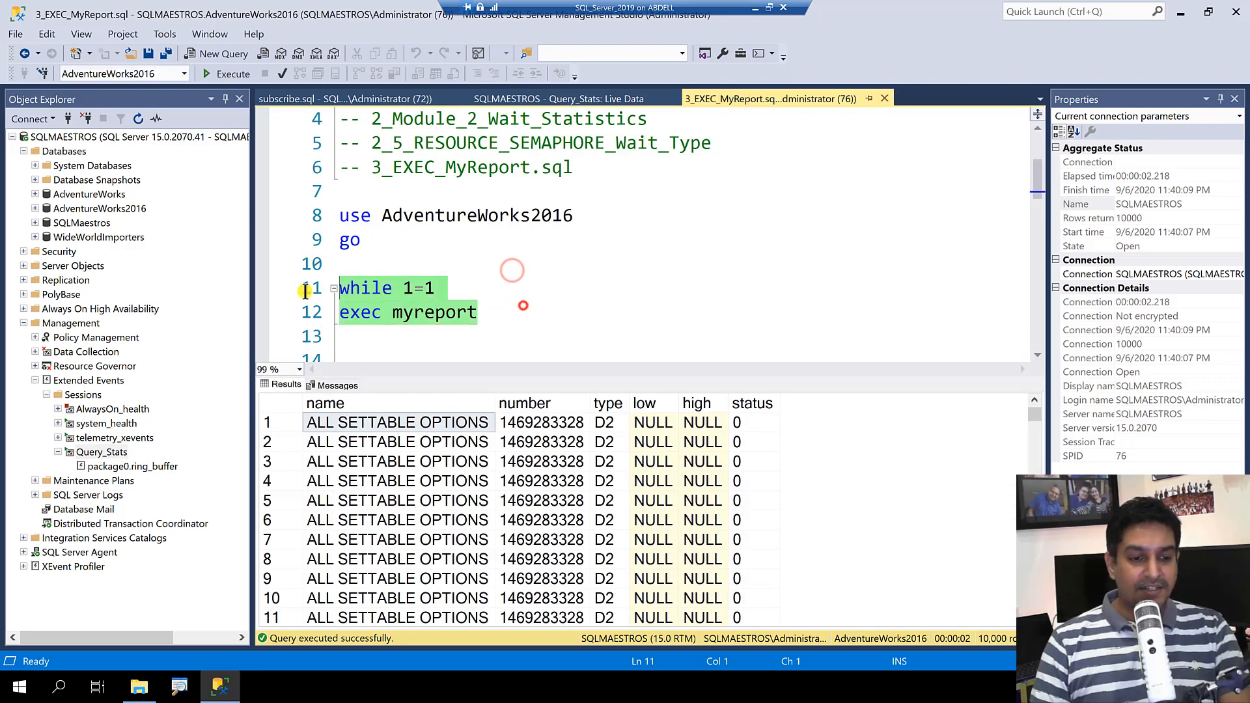
left_click(217, 73)
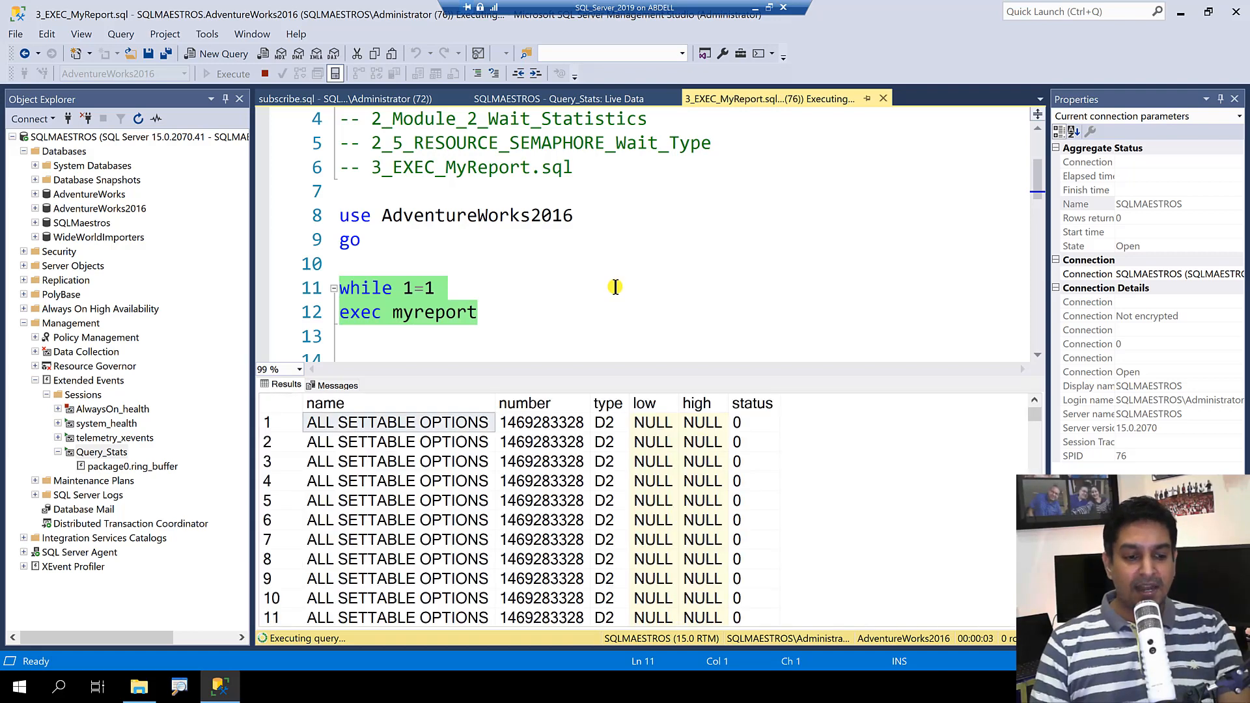
left_click(545, 101)
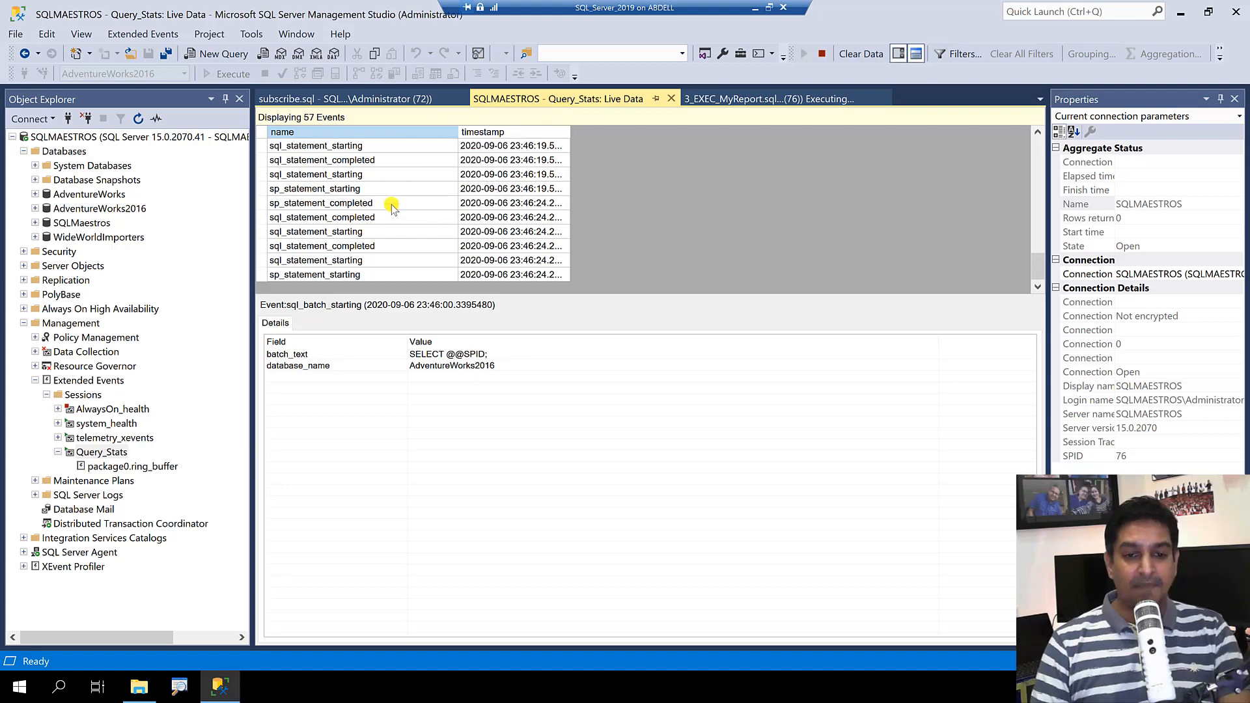
- Cancel the running myreport loop, and stop the Query_Stats live data feed with an sp_statement_completed event selected
left_click(729, 99)
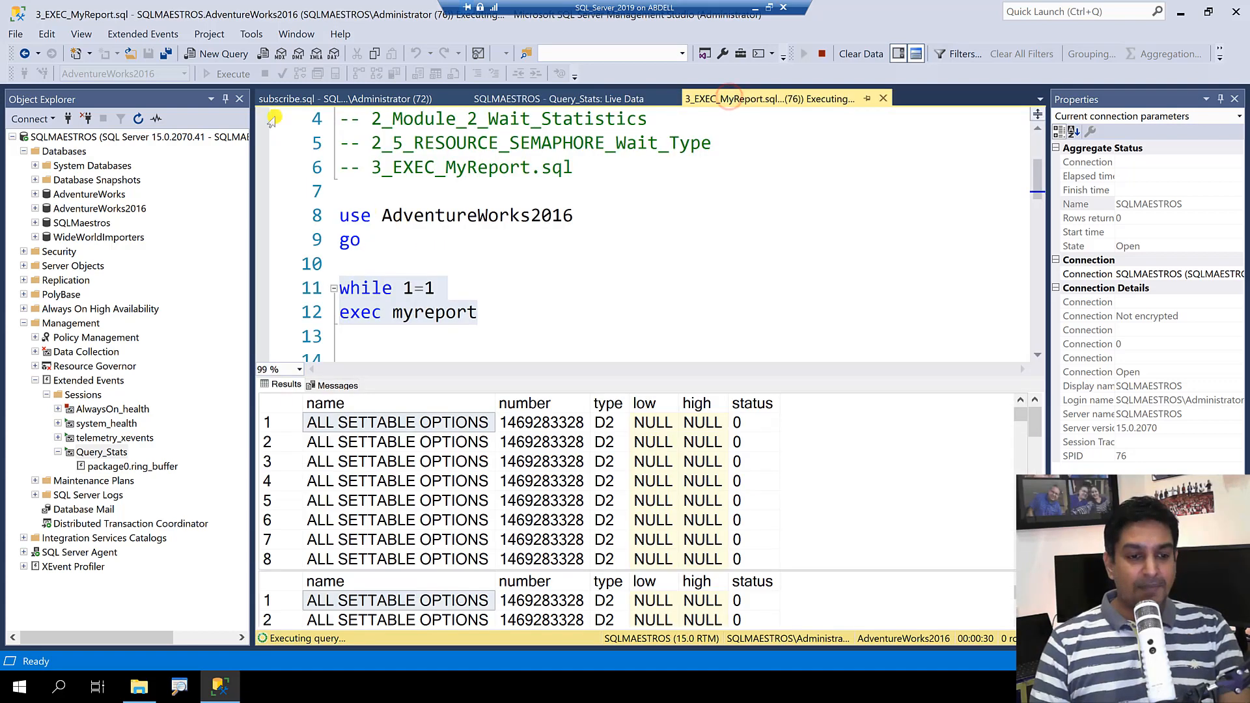
left_click(265, 74)
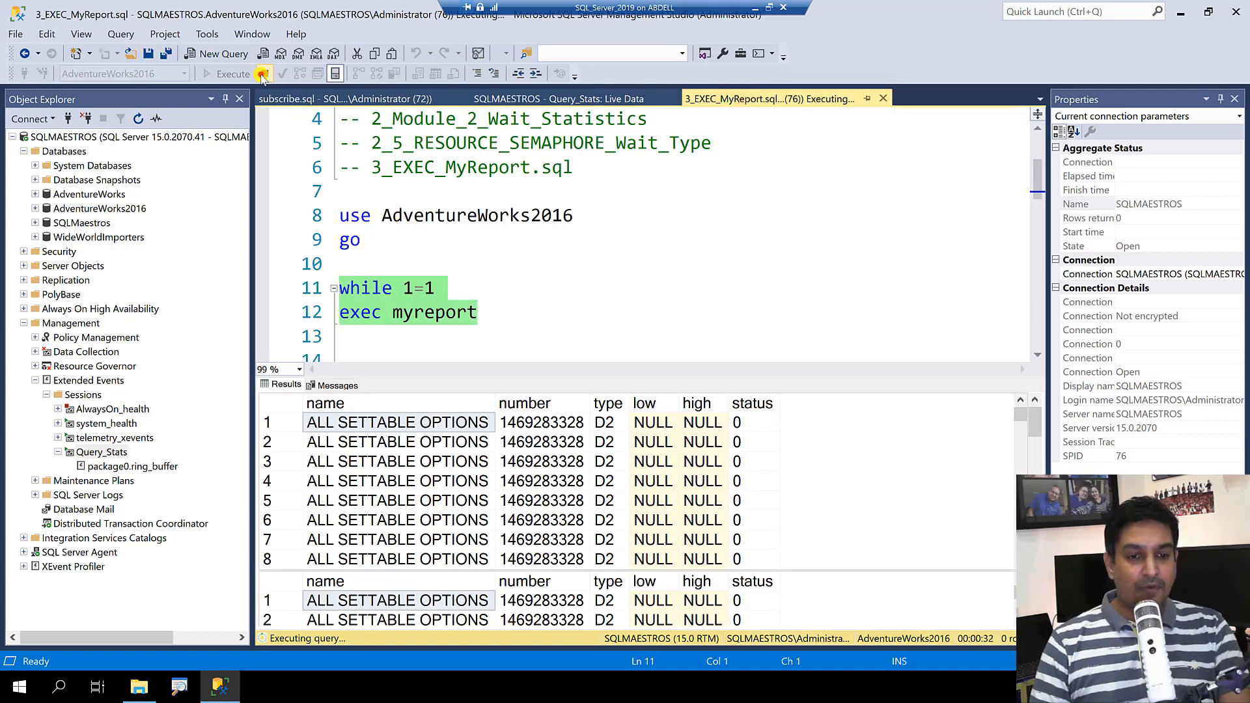
left_click(559, 100)
left_click(404, 191)
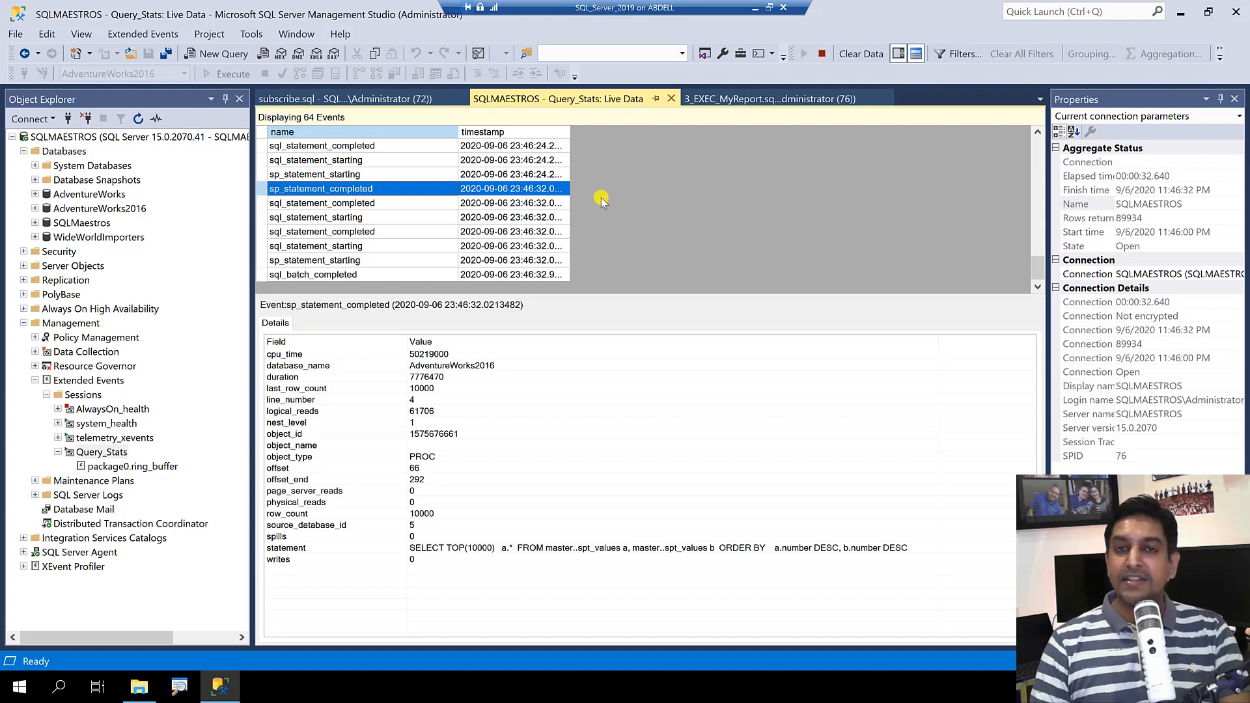
left_click(822, 55)
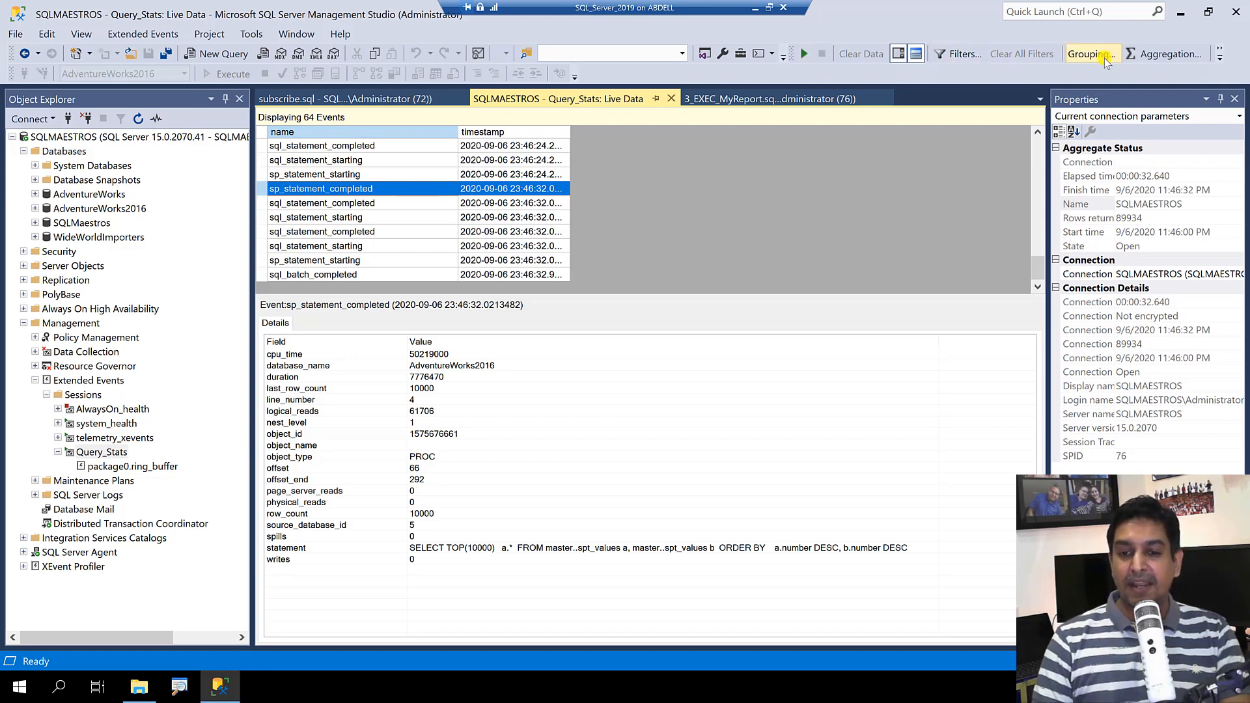
- Examine the detail fields of the selected sp_statement_completed event, including database_name, nest_level and line_number
left_click(1219, 60)
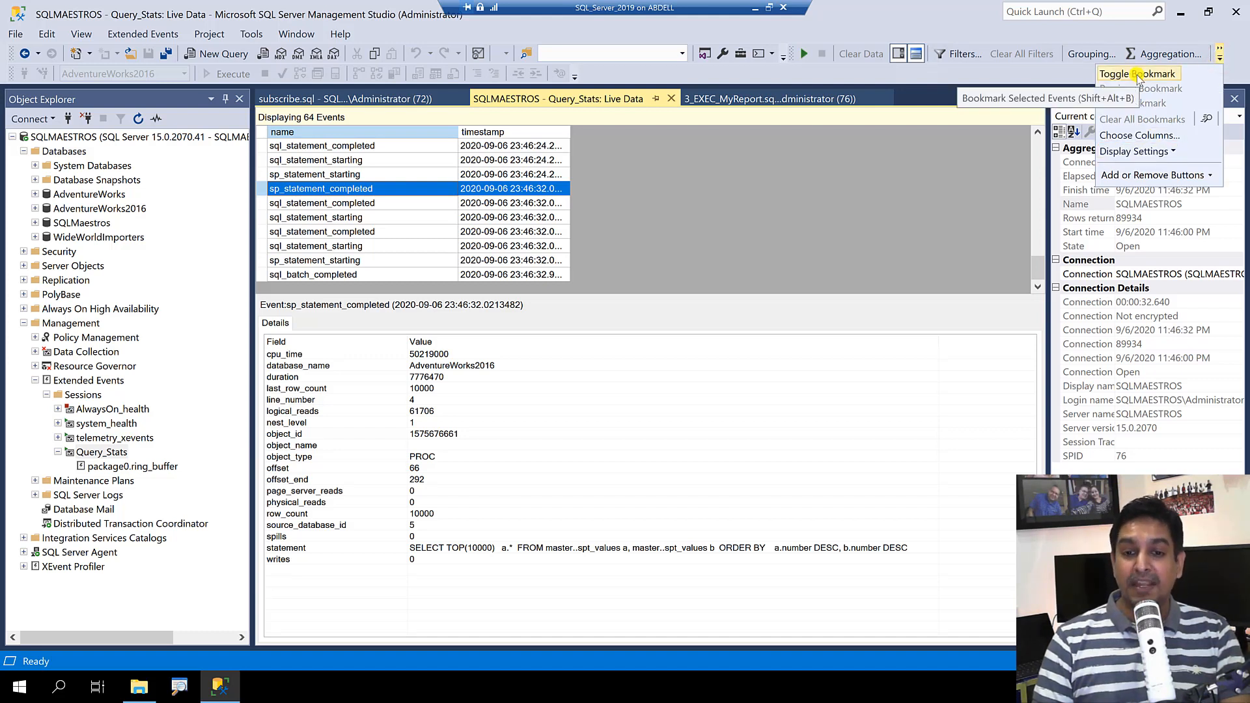
left_click(927, 20)
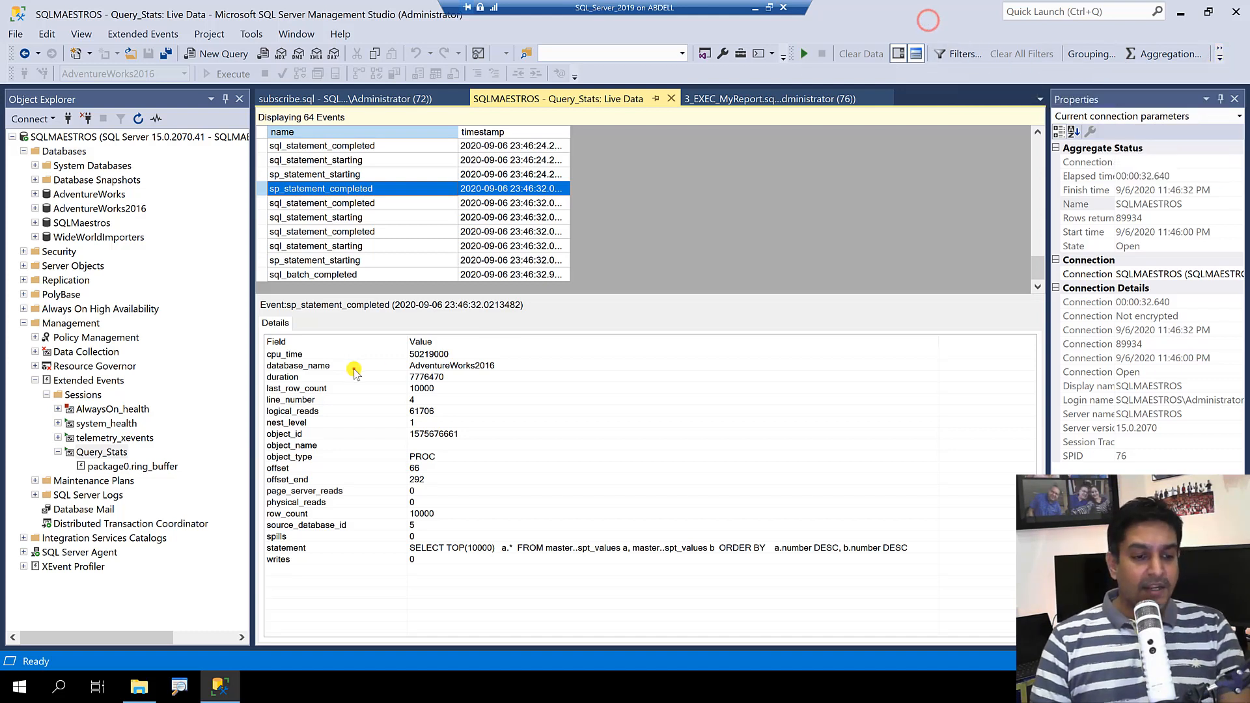
left_click(378, 367)
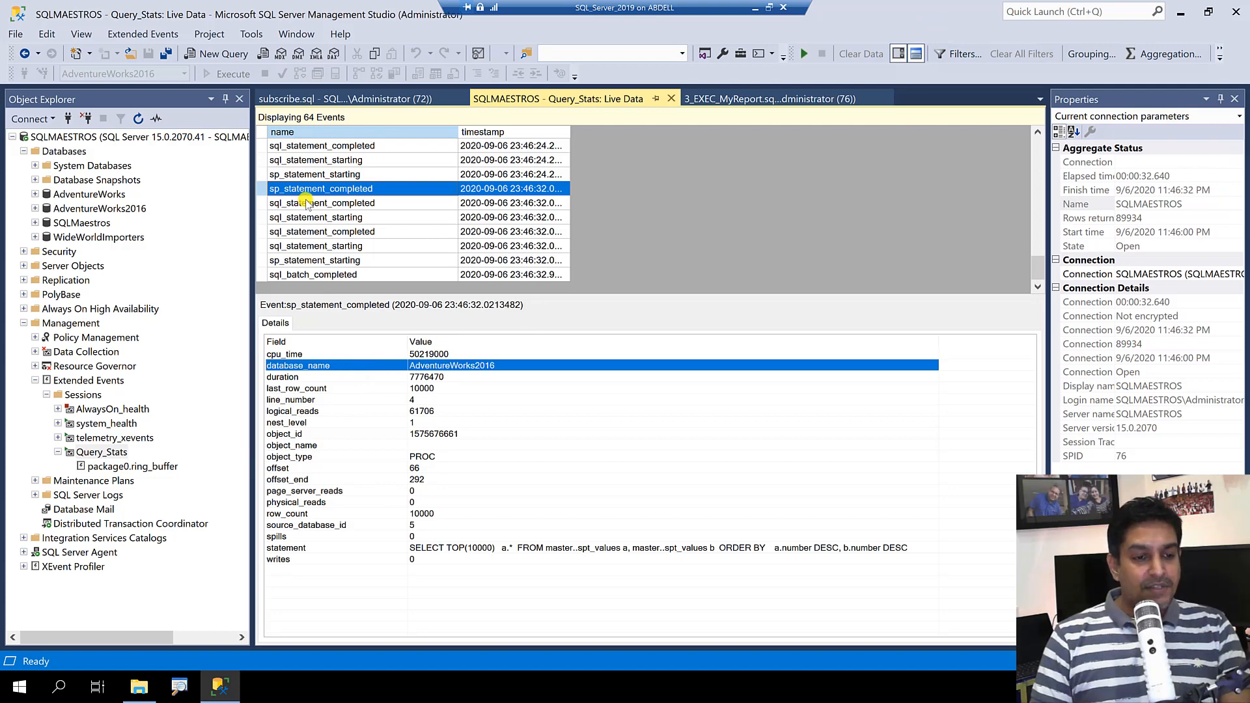
left_click(321, 189)
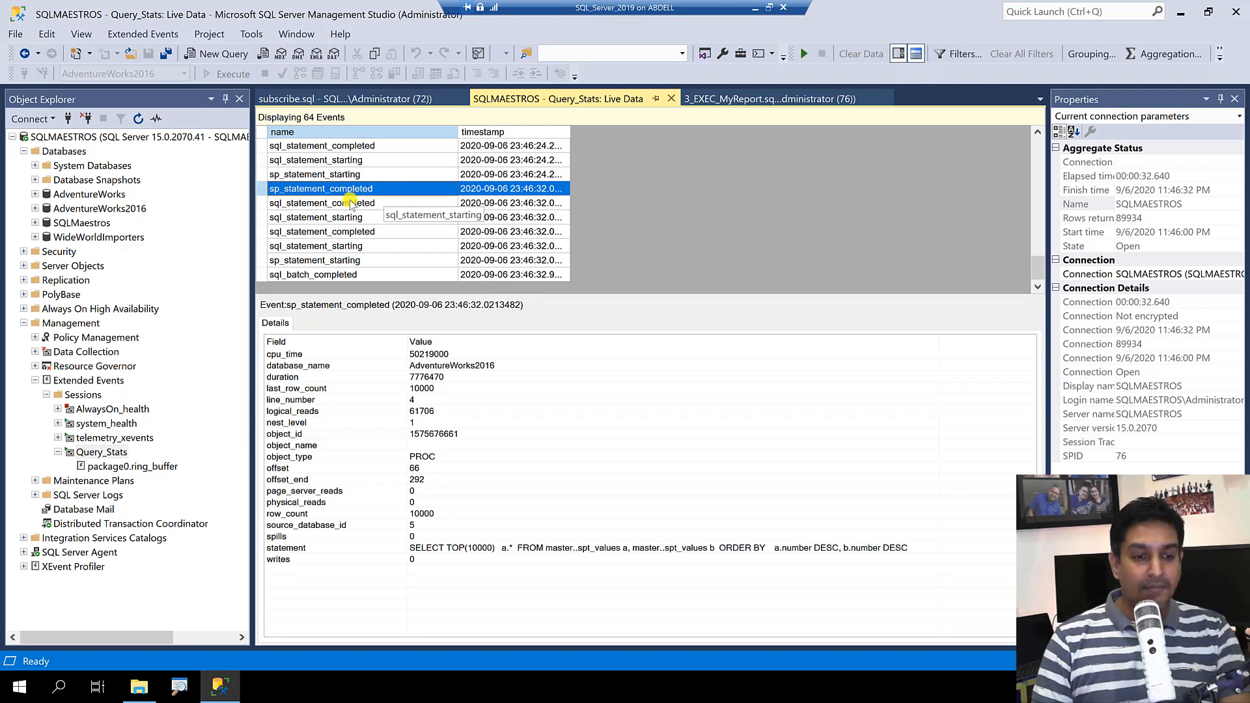
left_click(307, 366)
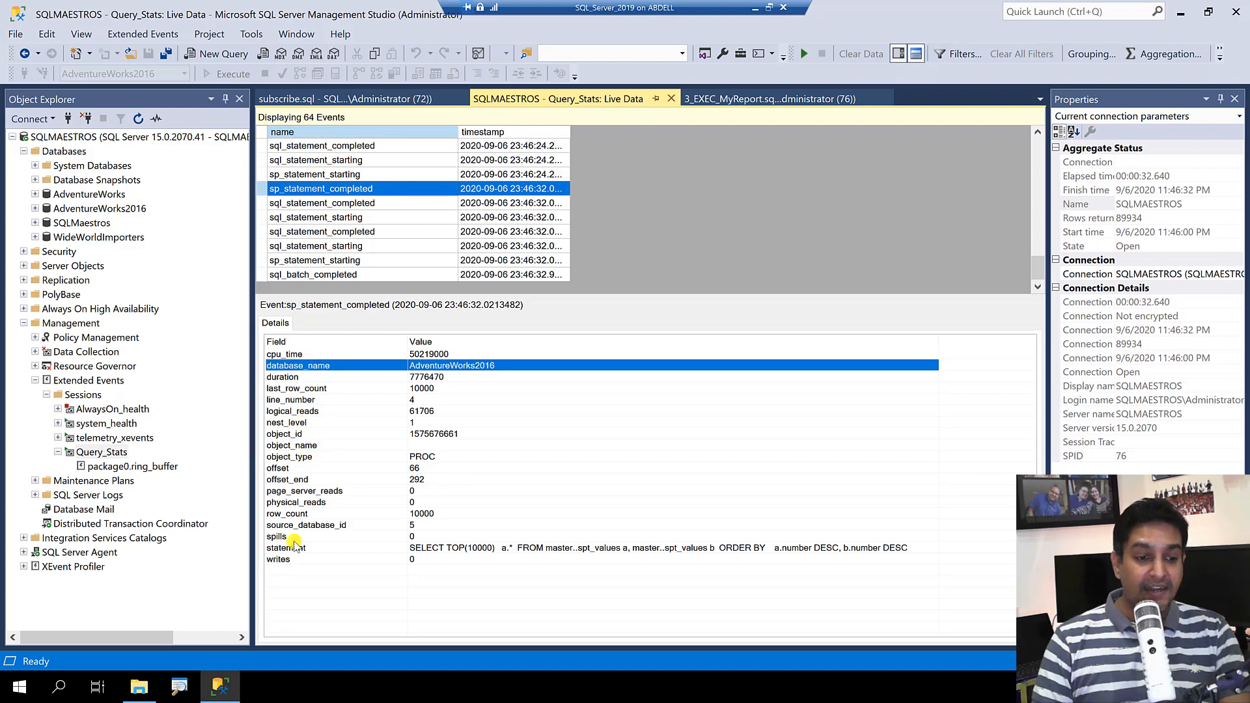
left_click(296, 423)
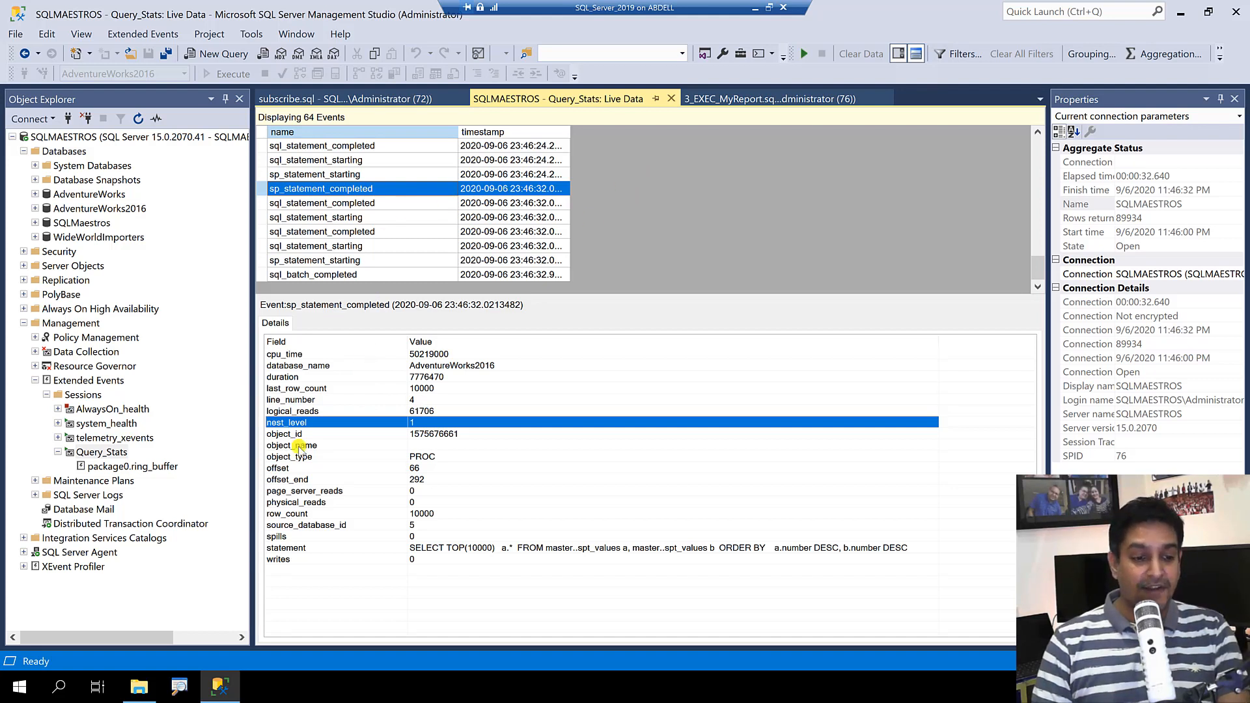
left_click(293, 400)
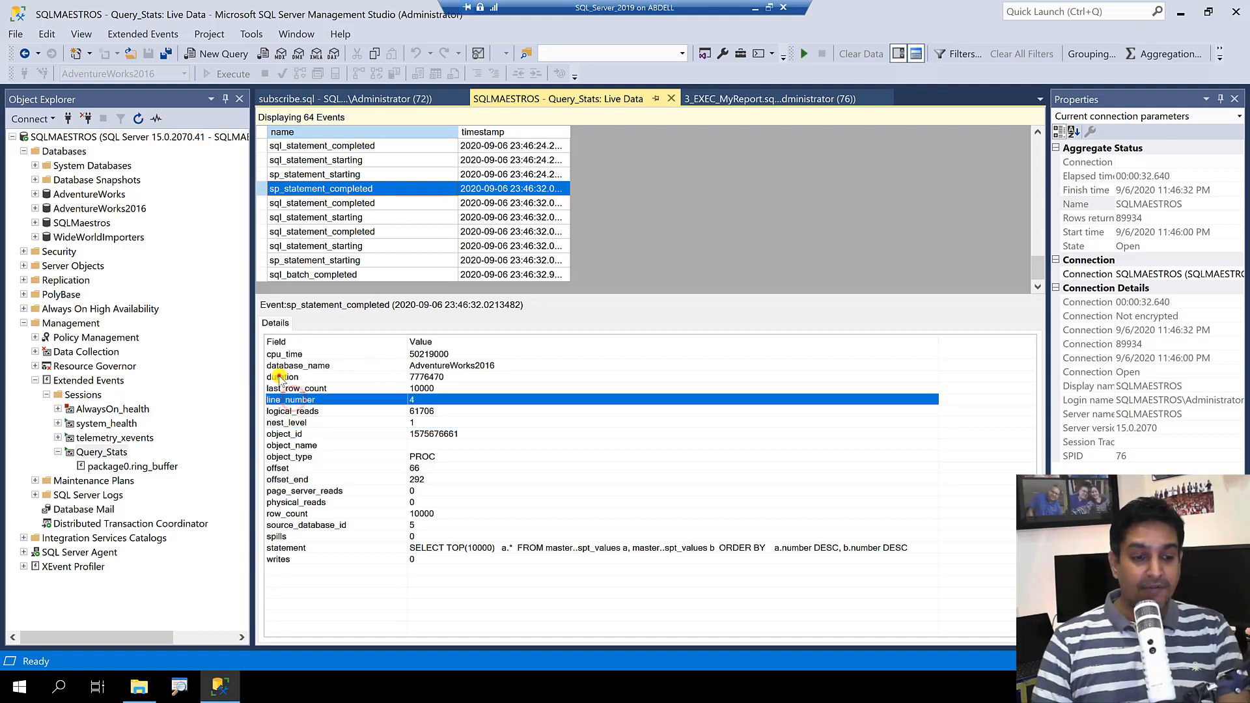
- Show the duration and cpu_time fields as columns in the live data event table
left_click(280, 377)
right_click(278, 378)
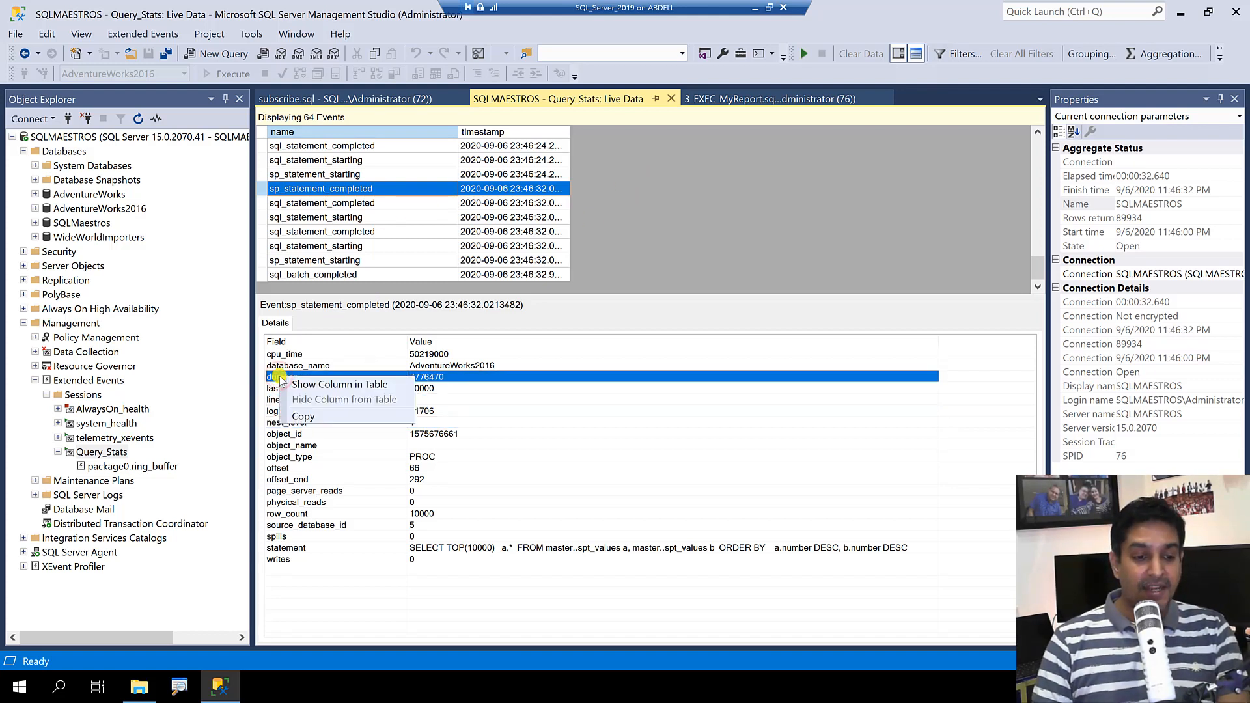
left_click(388, 384)
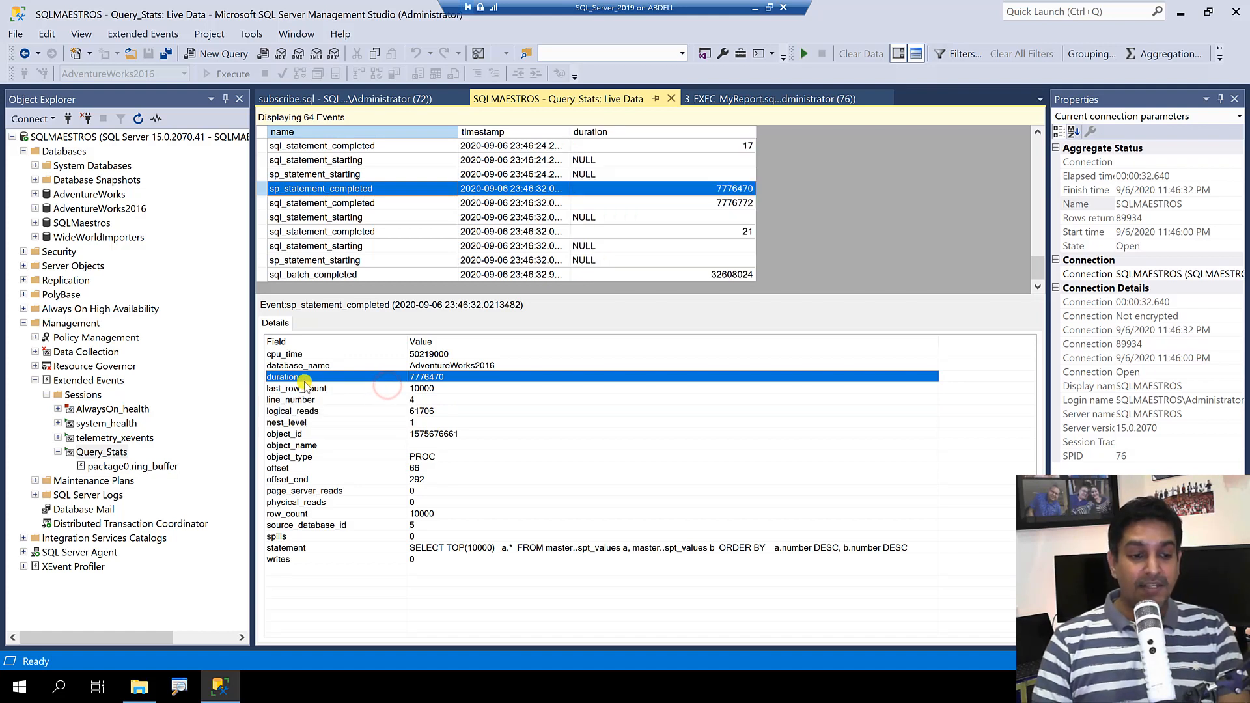
left_click(284, 354)
right_click(285, 355)
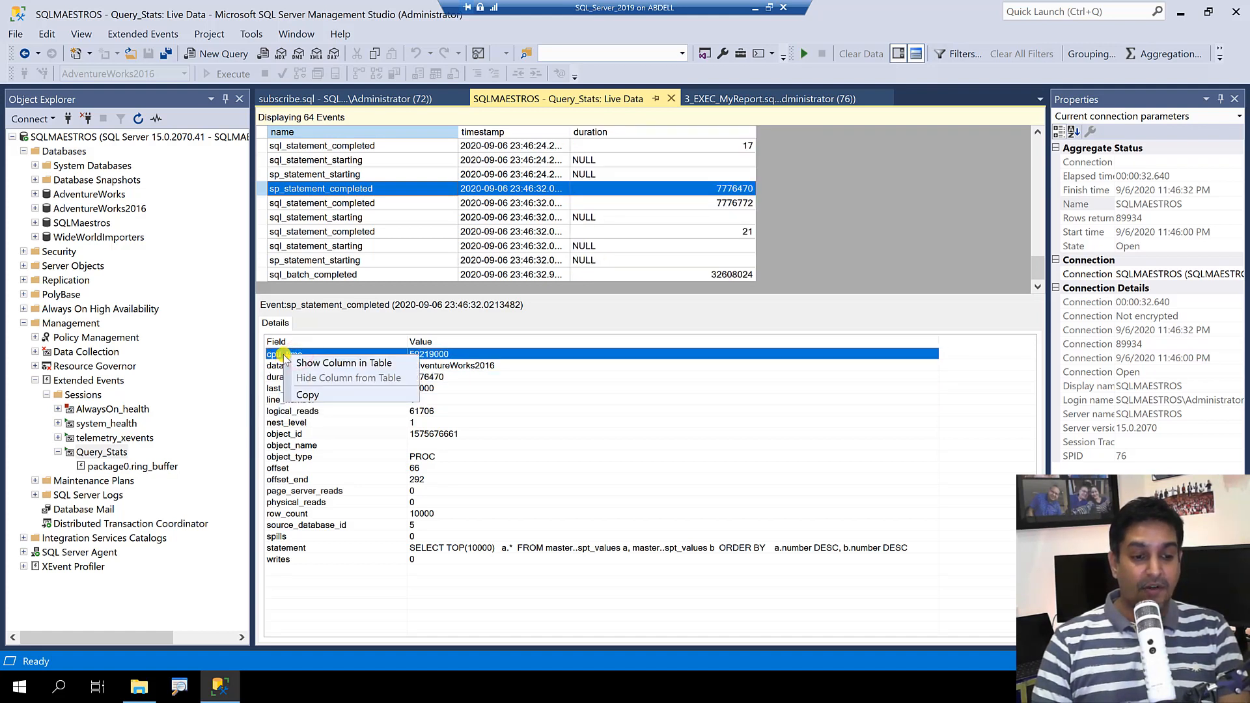
left_click(354, 363)
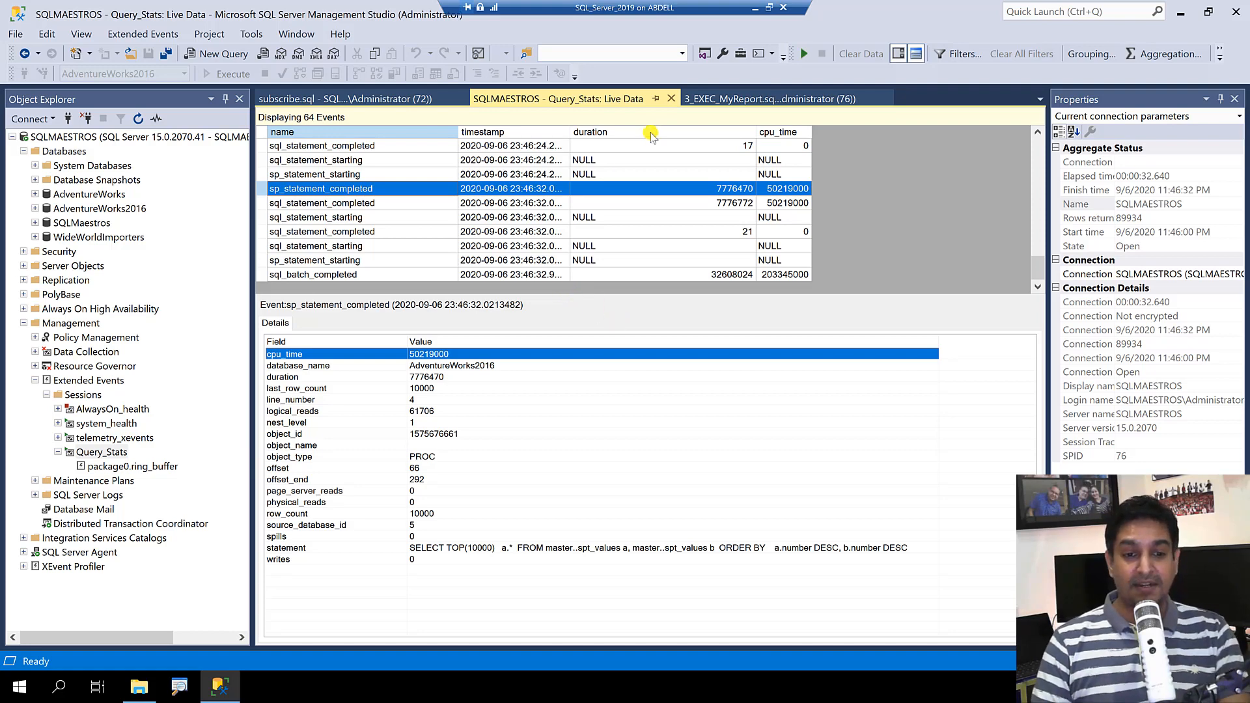
- Close the Query_Stats live data view and reopen it from the session
left_click(670, 99)
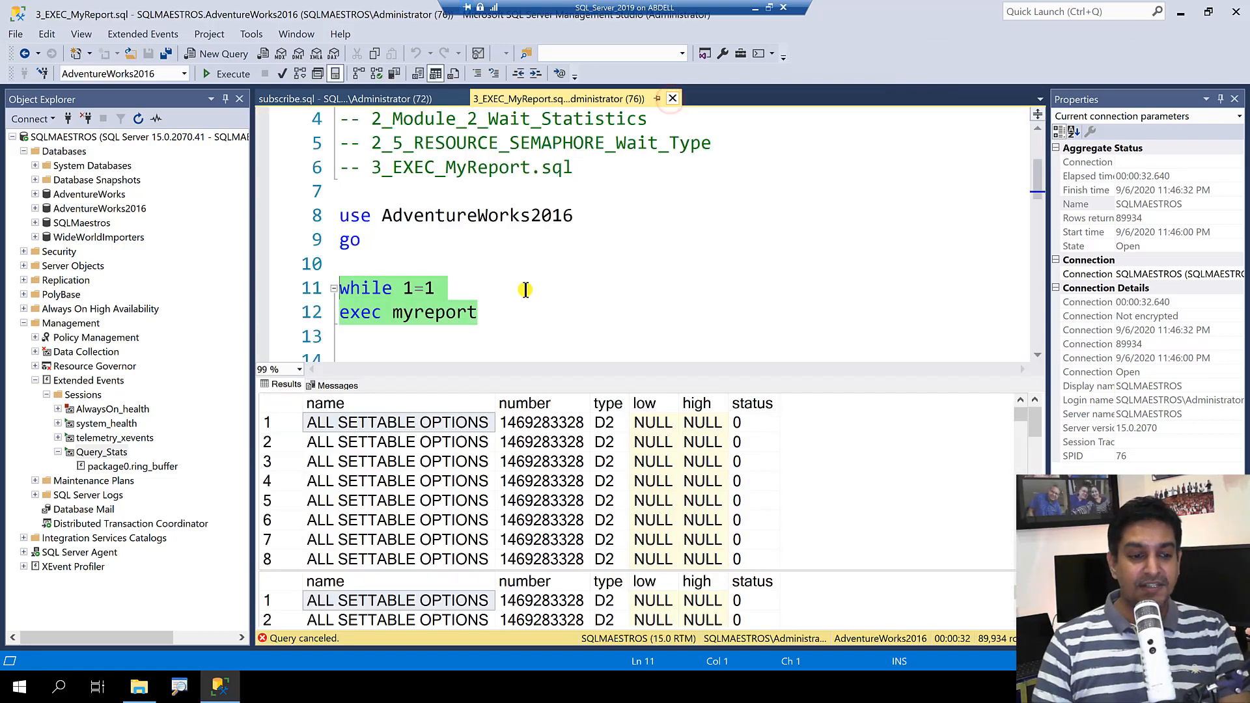
right_click(112, 453)
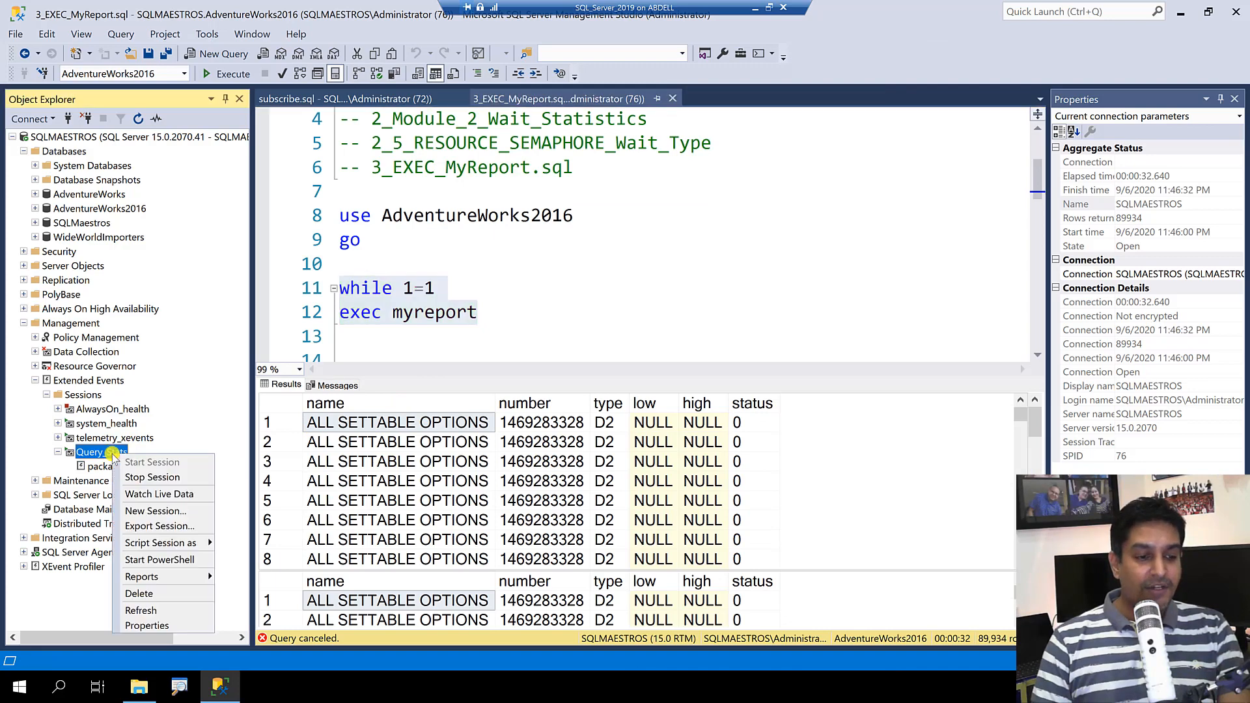
left_click(181, 495)
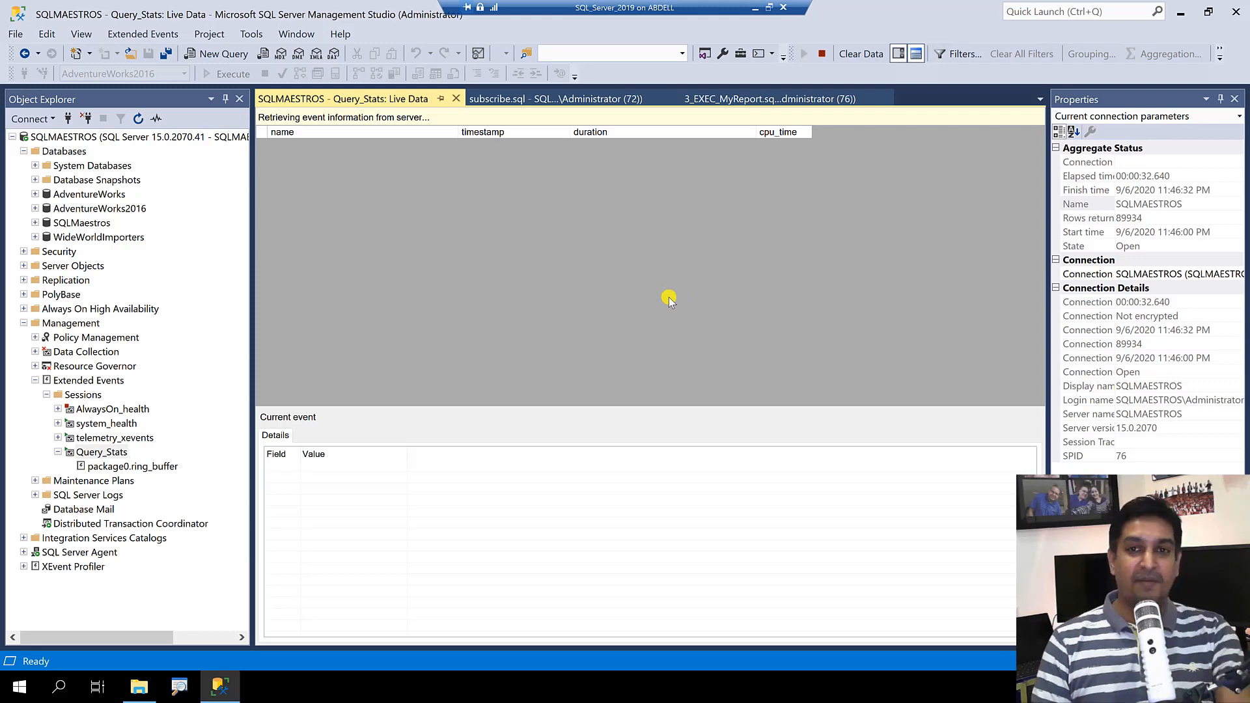
- Rerun the "while 1=1 exec myreport" loop and return to the Query_Stats live data to see its events
left_click(714, 99)
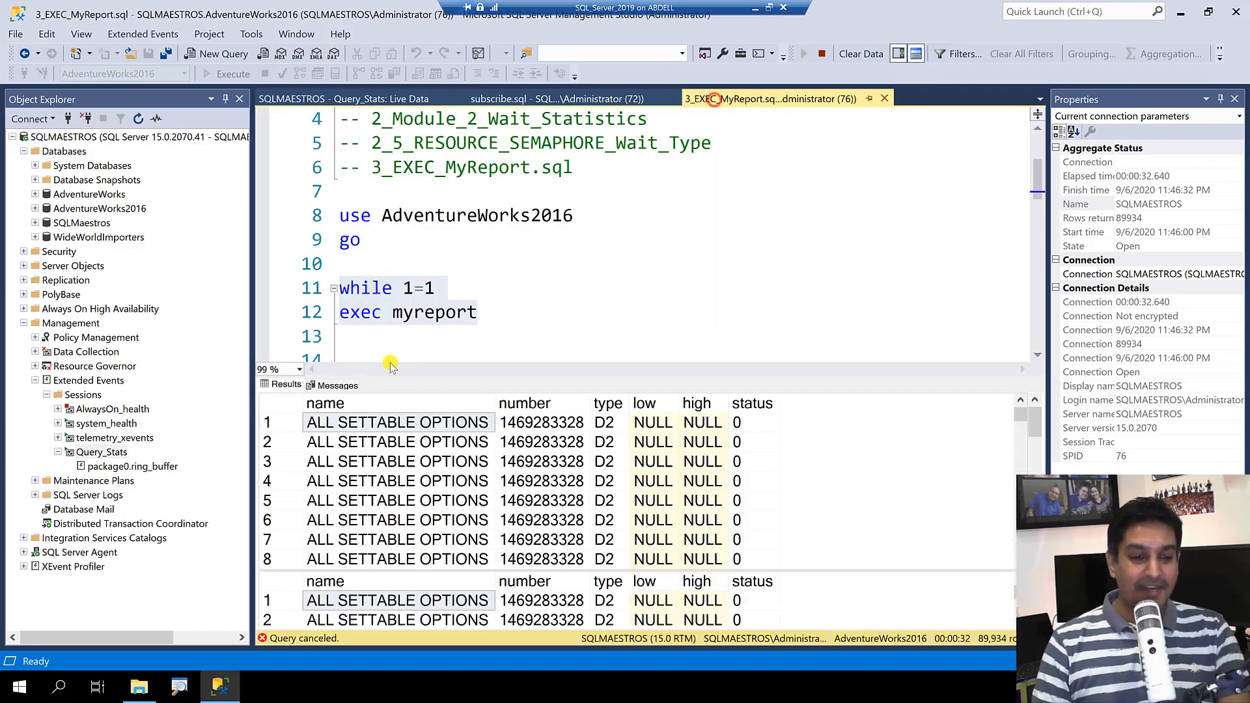
left_click(477, 329)
left_click_drag(486, 316, 252, 282)
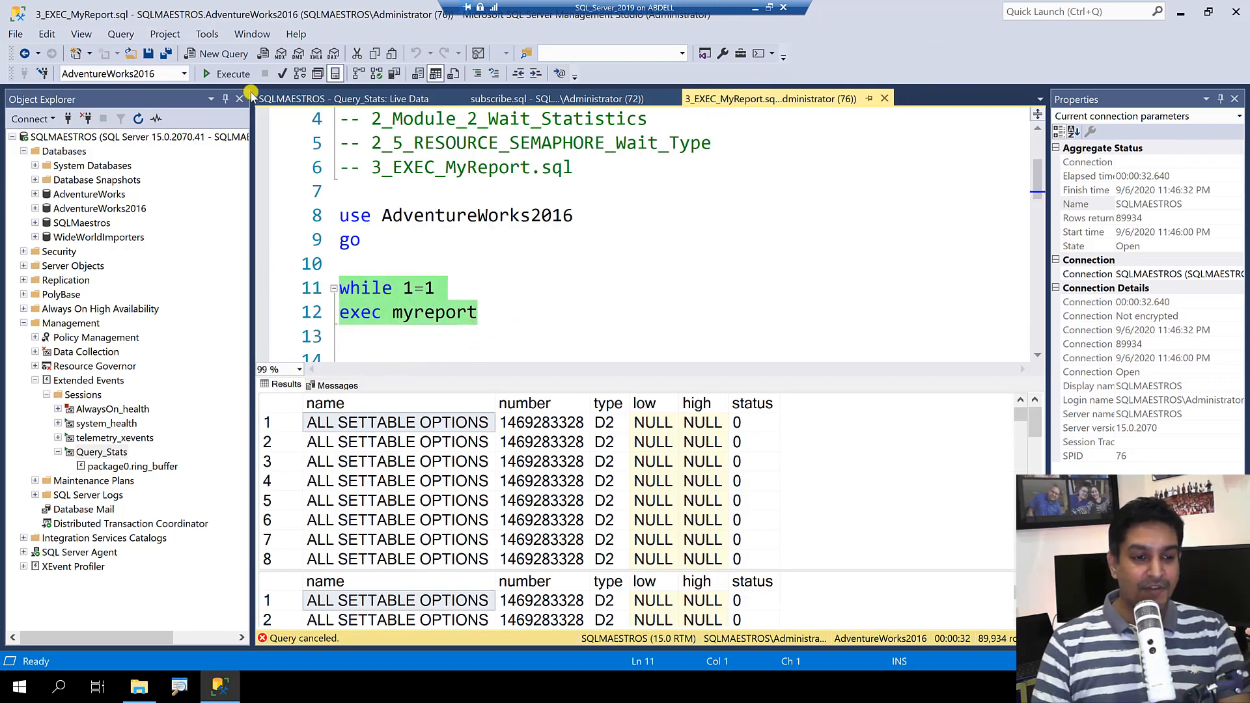
left_click(225, 74)
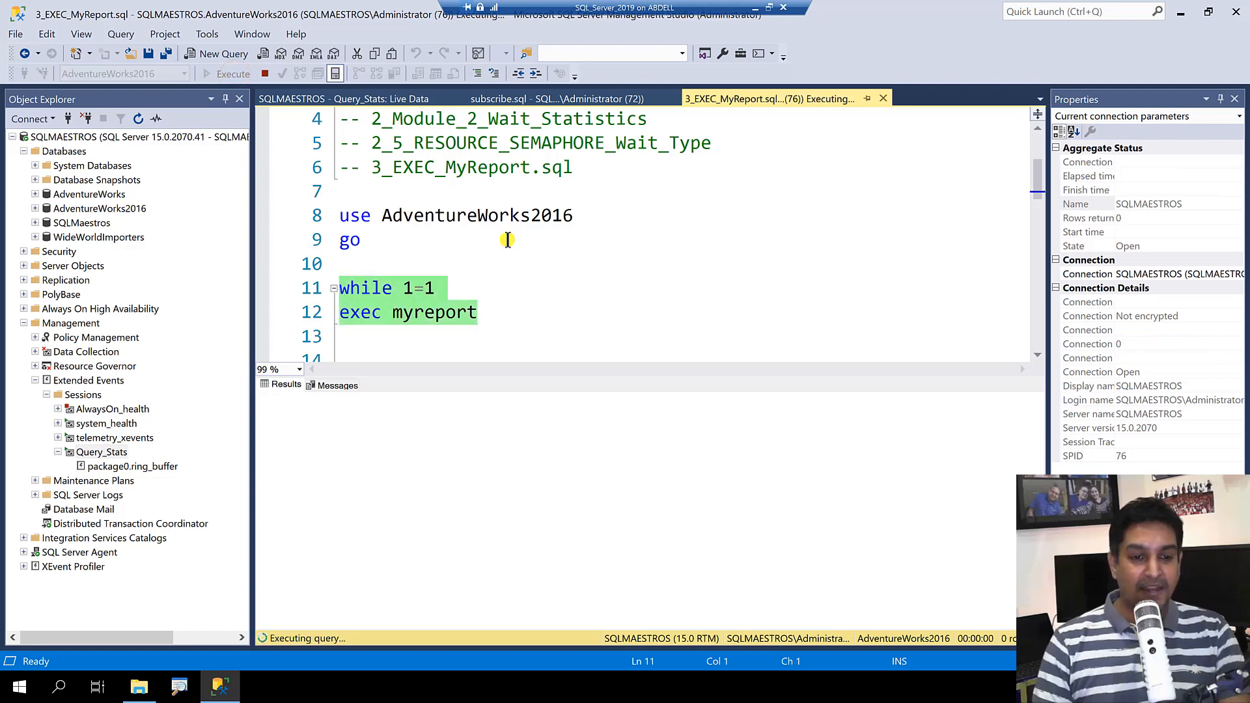
left_click(576, 98)
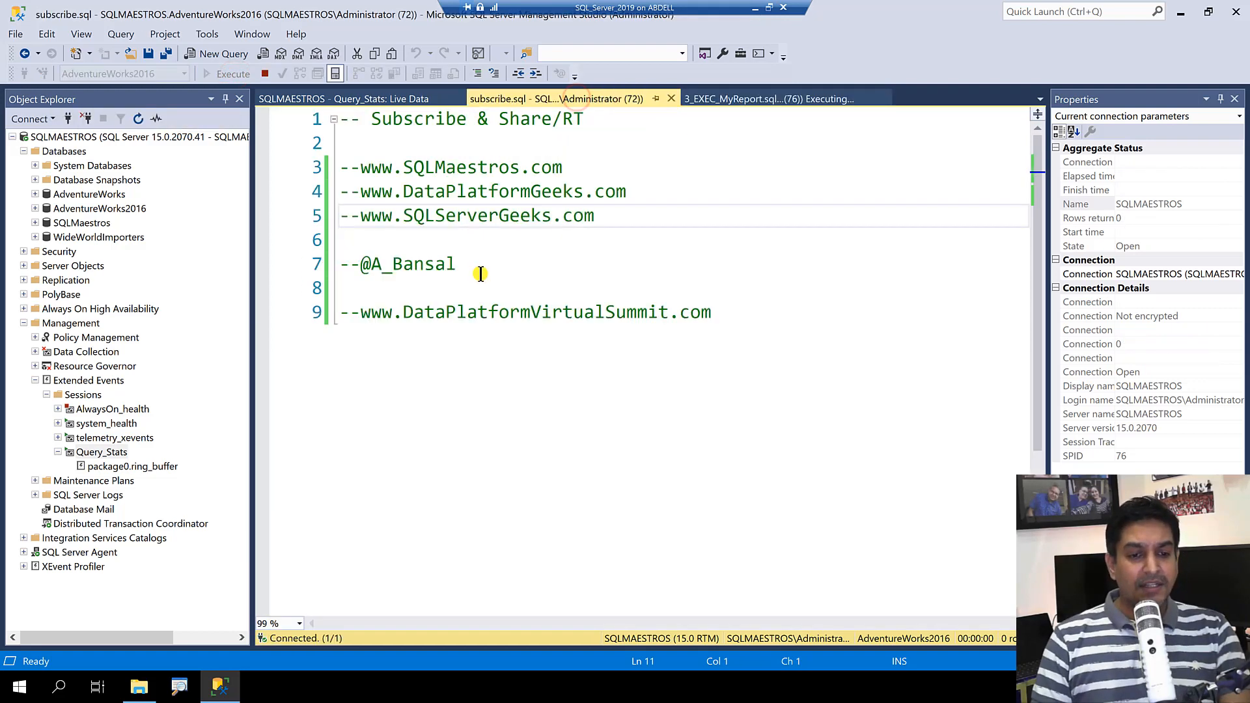
left_click(384, 97)
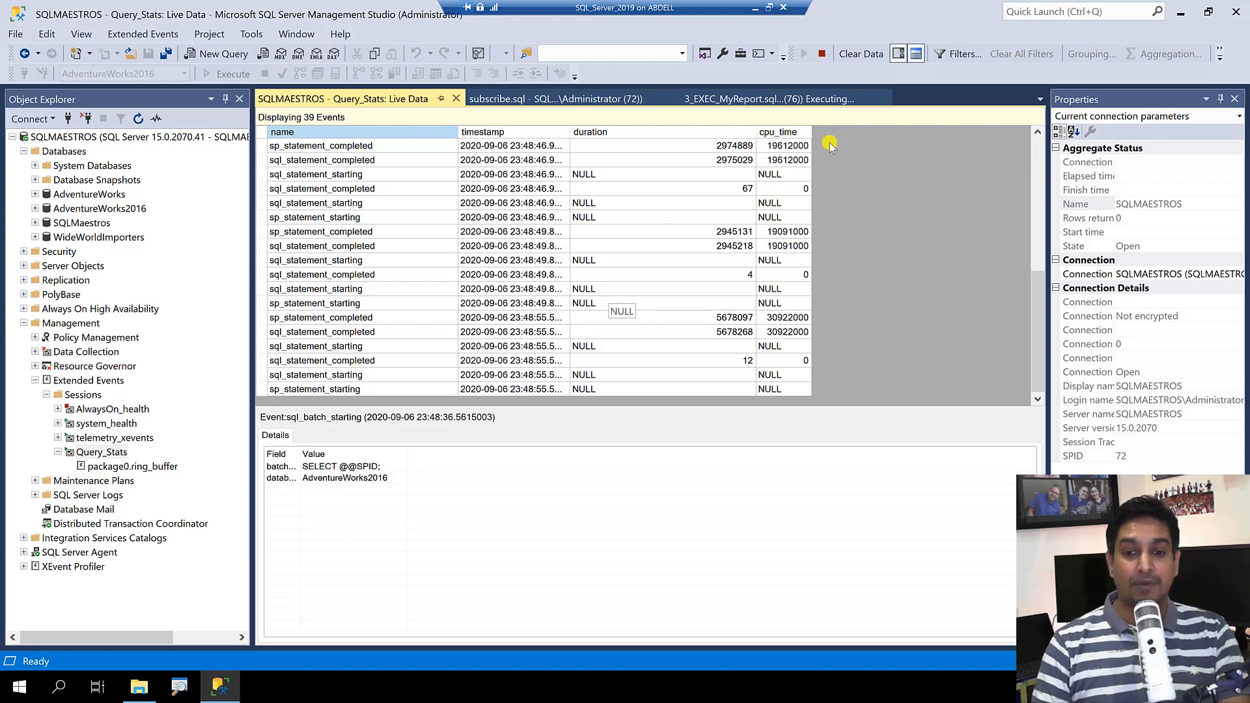
- Review the display settings options for opening, reopening recent, and saving the live data view layout
left_click(1220, 57)
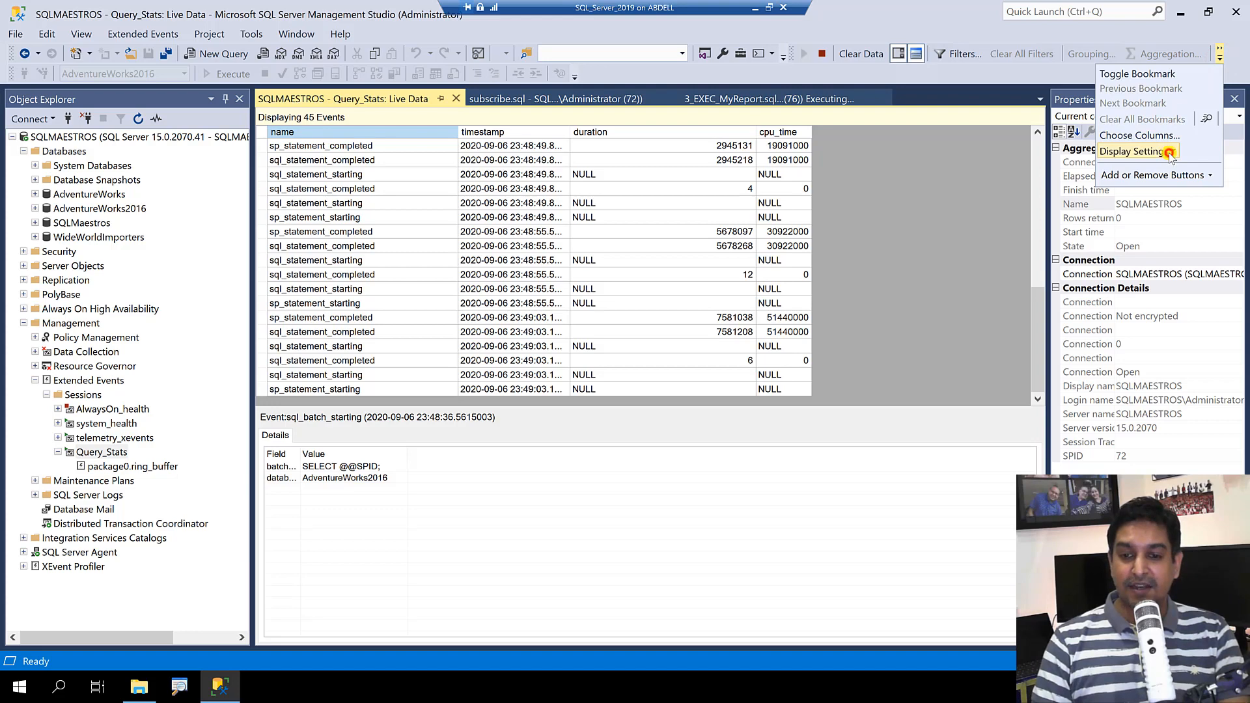
left_click(1169, 154)
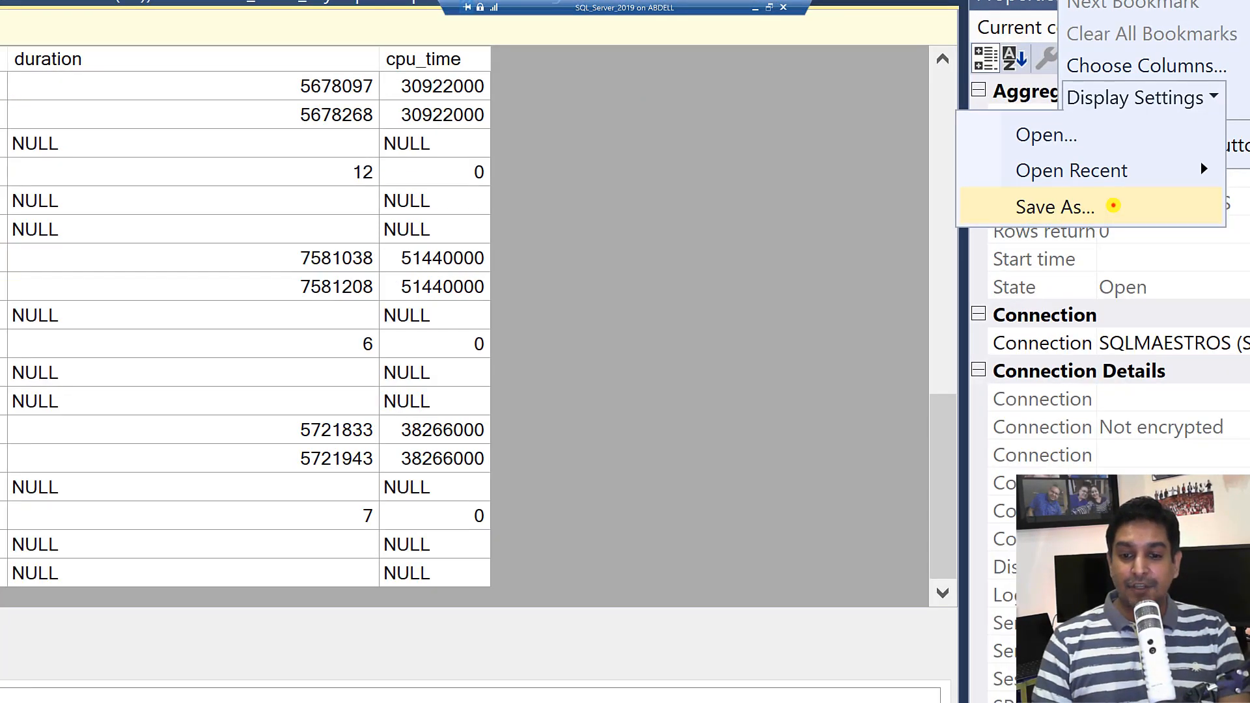
left_click(1111, 205)
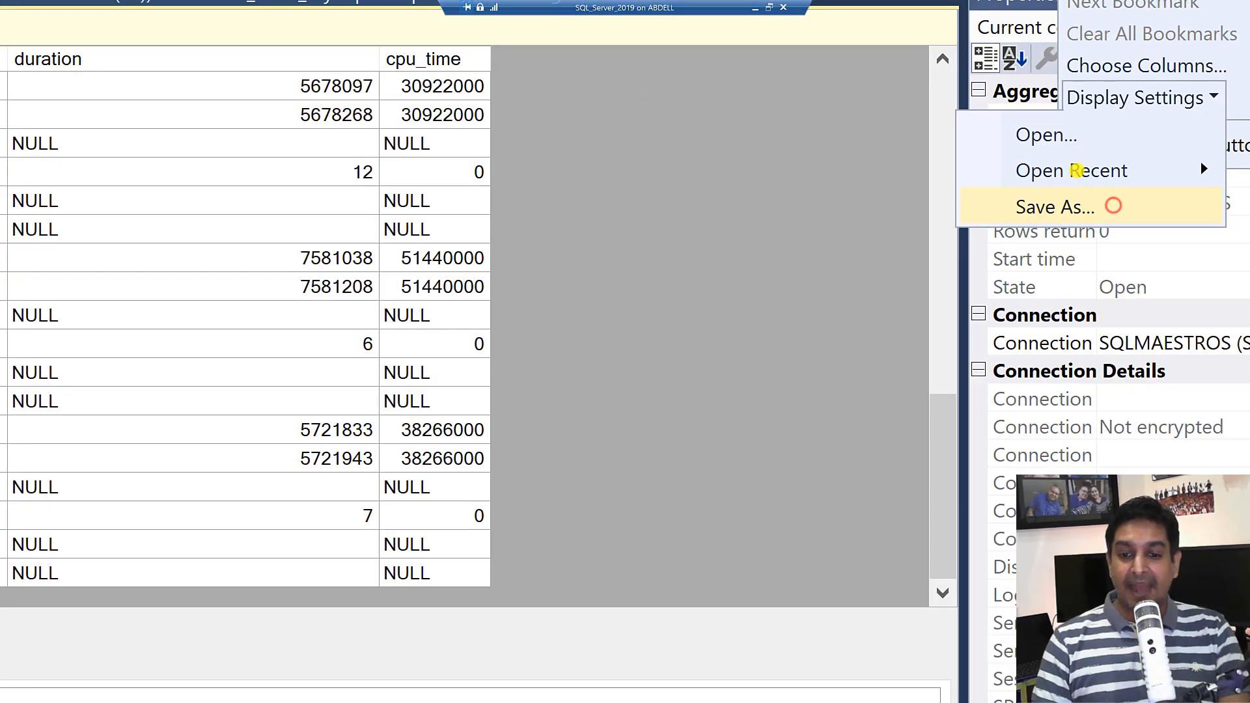
left_click_drag(1046, 147, 1196, 262)
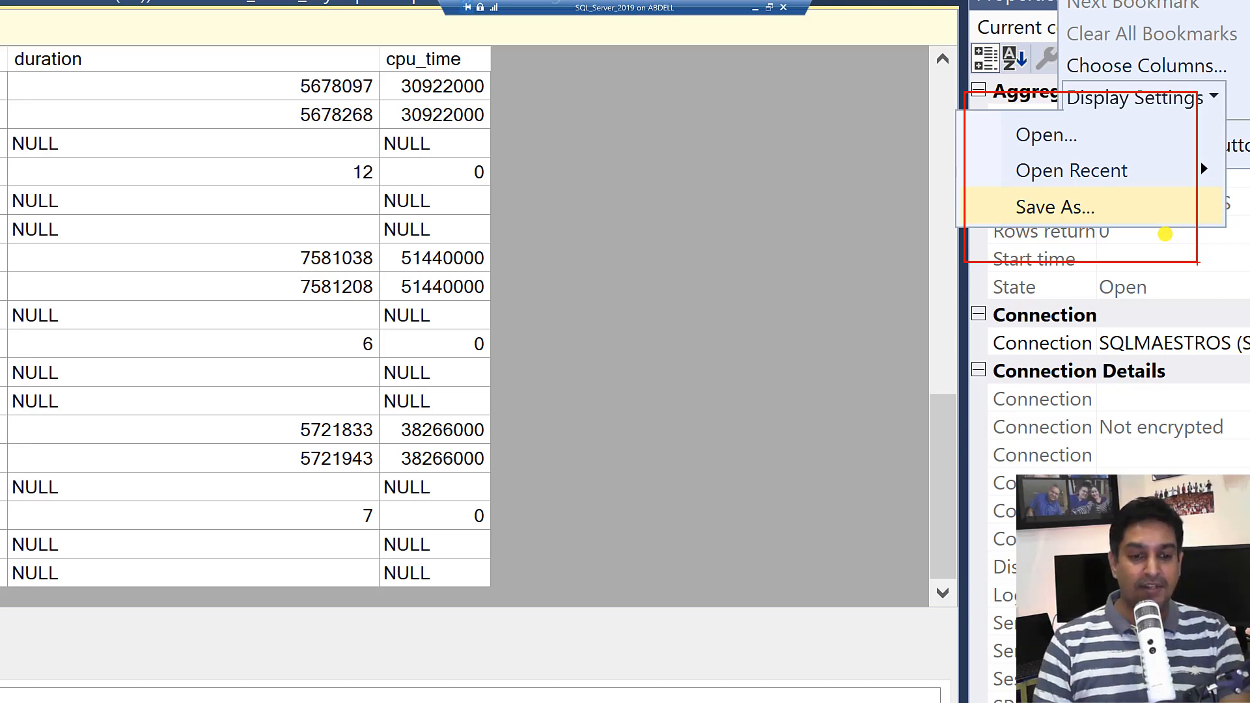
key("Escape")
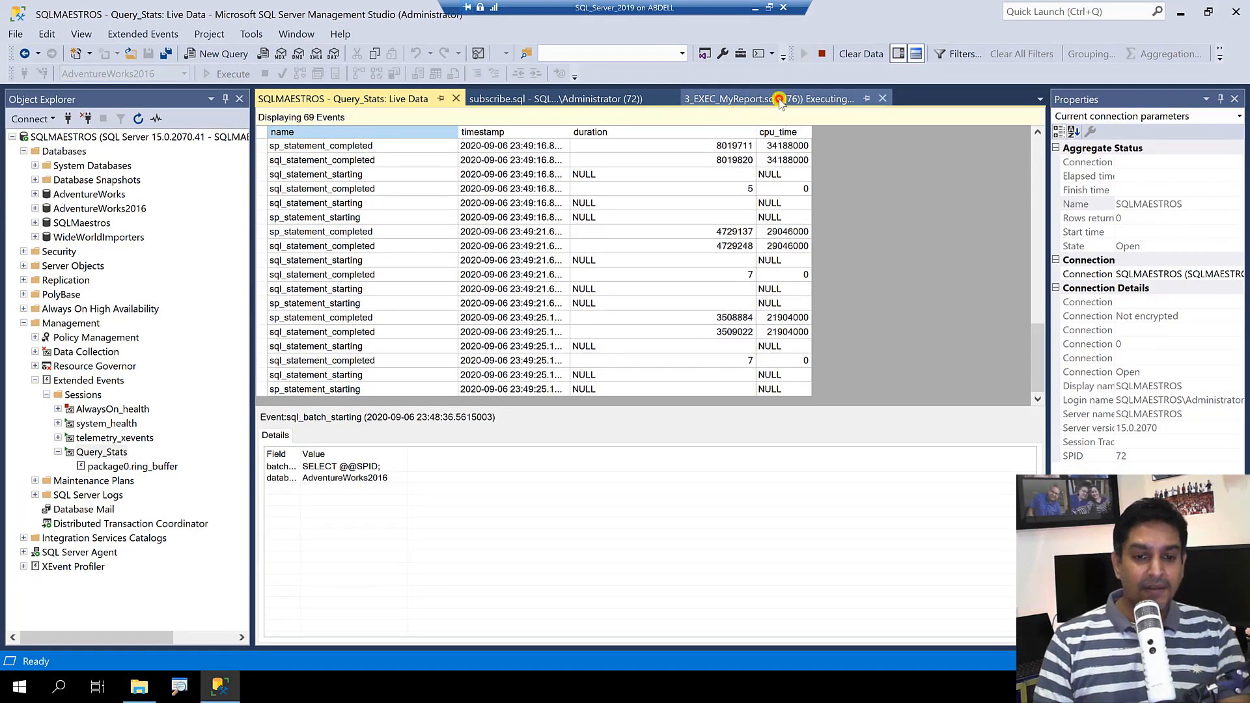
- Cancel the running myreport loop, stop the Query_Stats live data feed and select an sql_statement_starting event
left_click(774, 105)
left_click(265, 74)
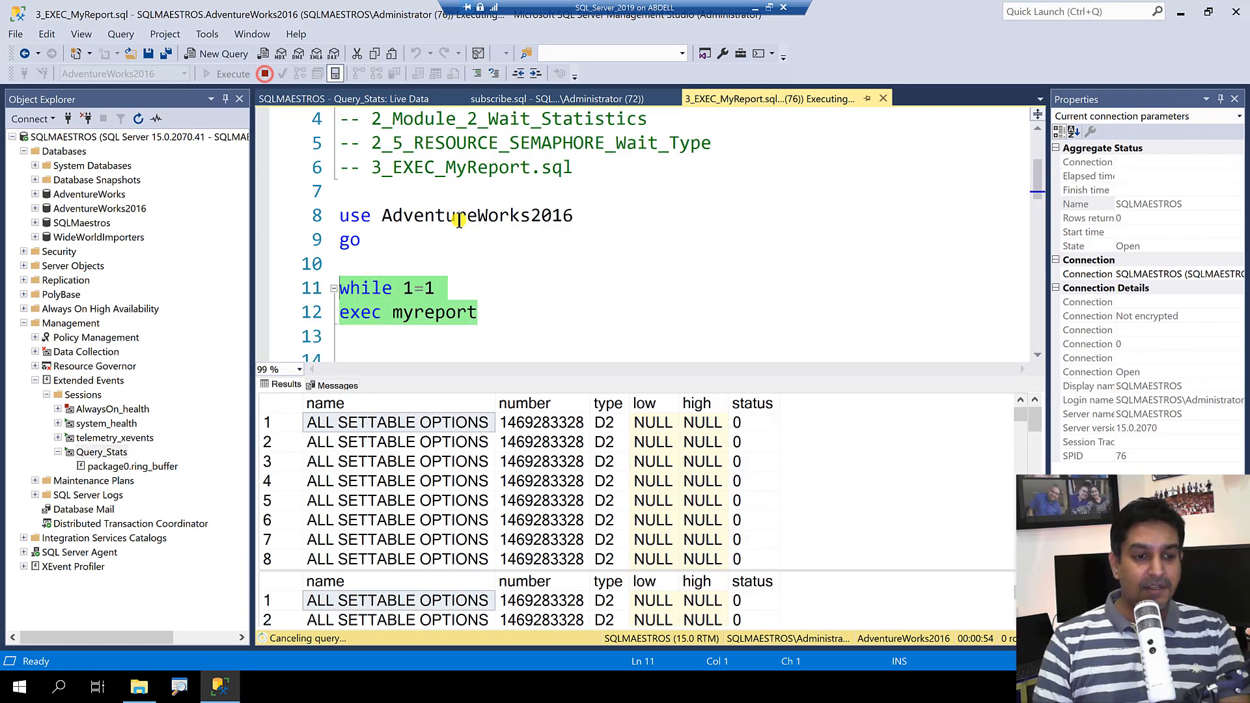
left_click(347, 99)
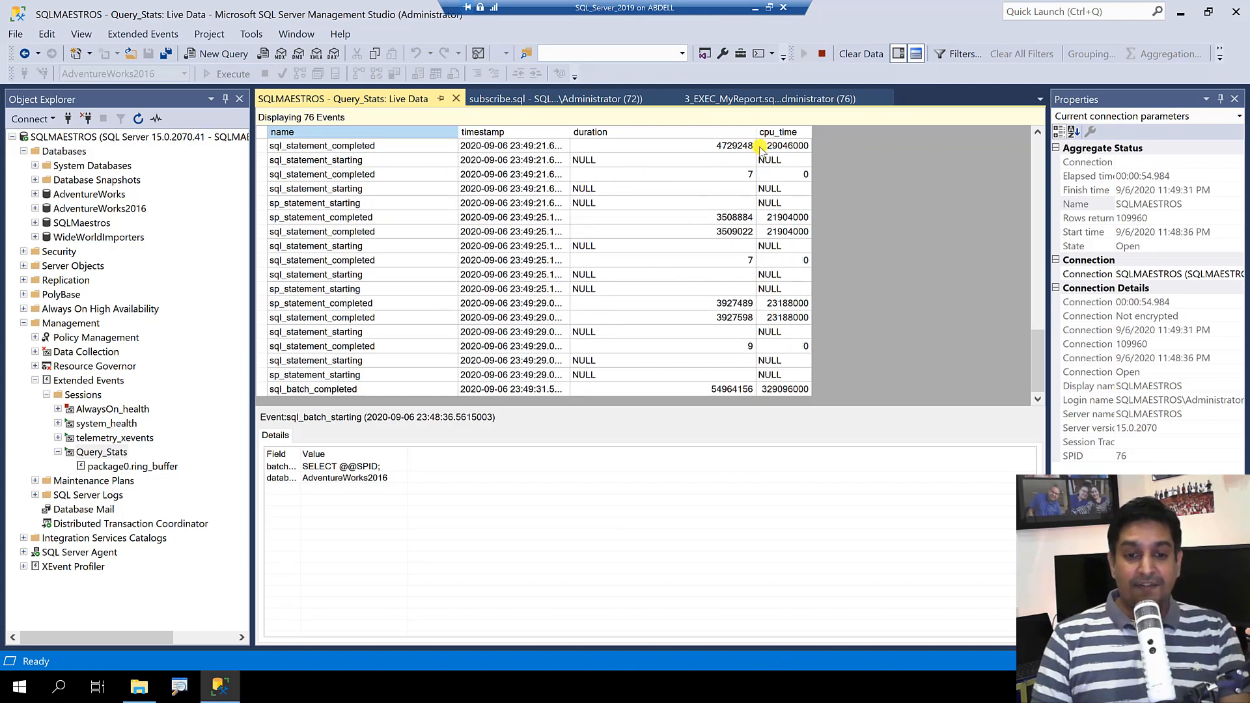
left_click(821, 55)
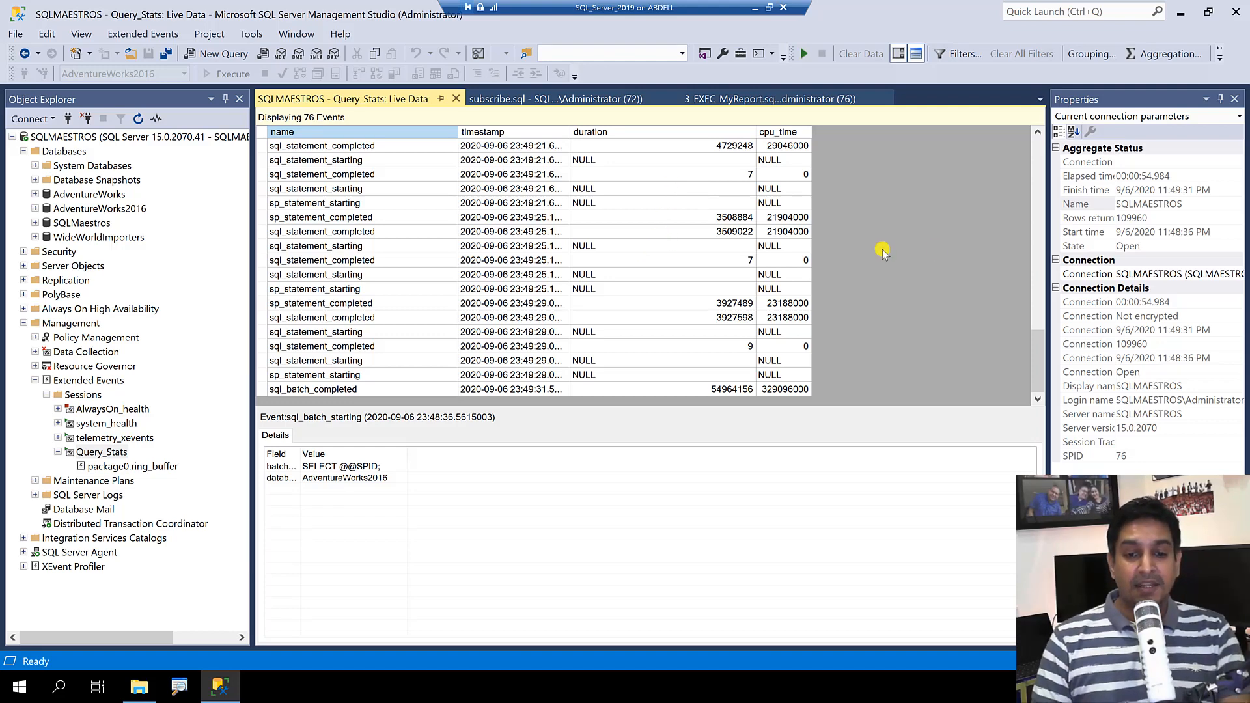
left_click(636, 245)
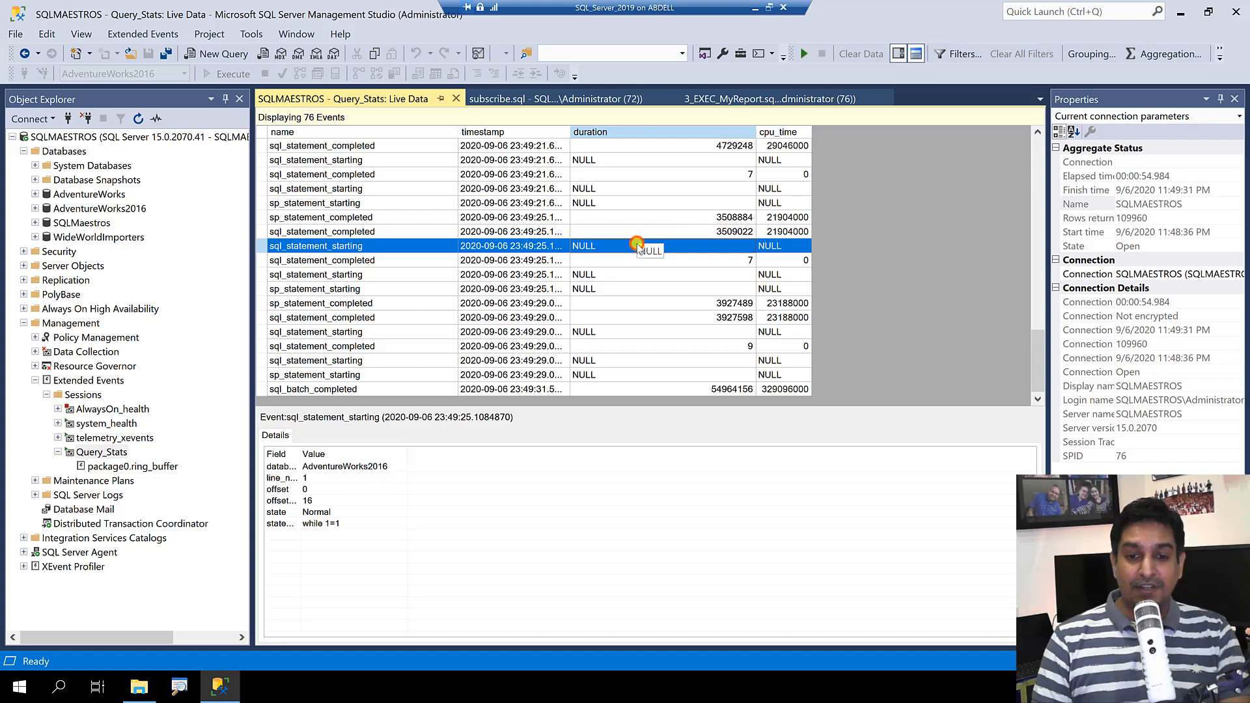
- Try the time filter in the live data filter settings and disable it again
left_click(959, 57)
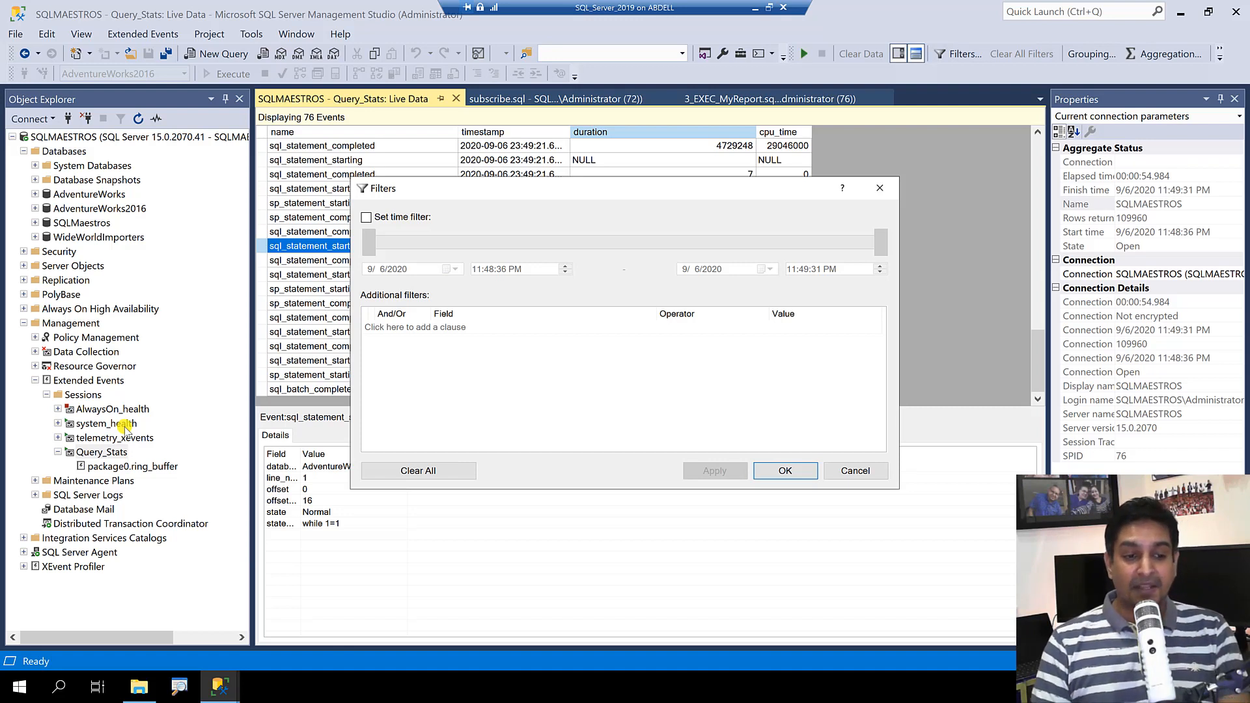
left_click(367, 217)
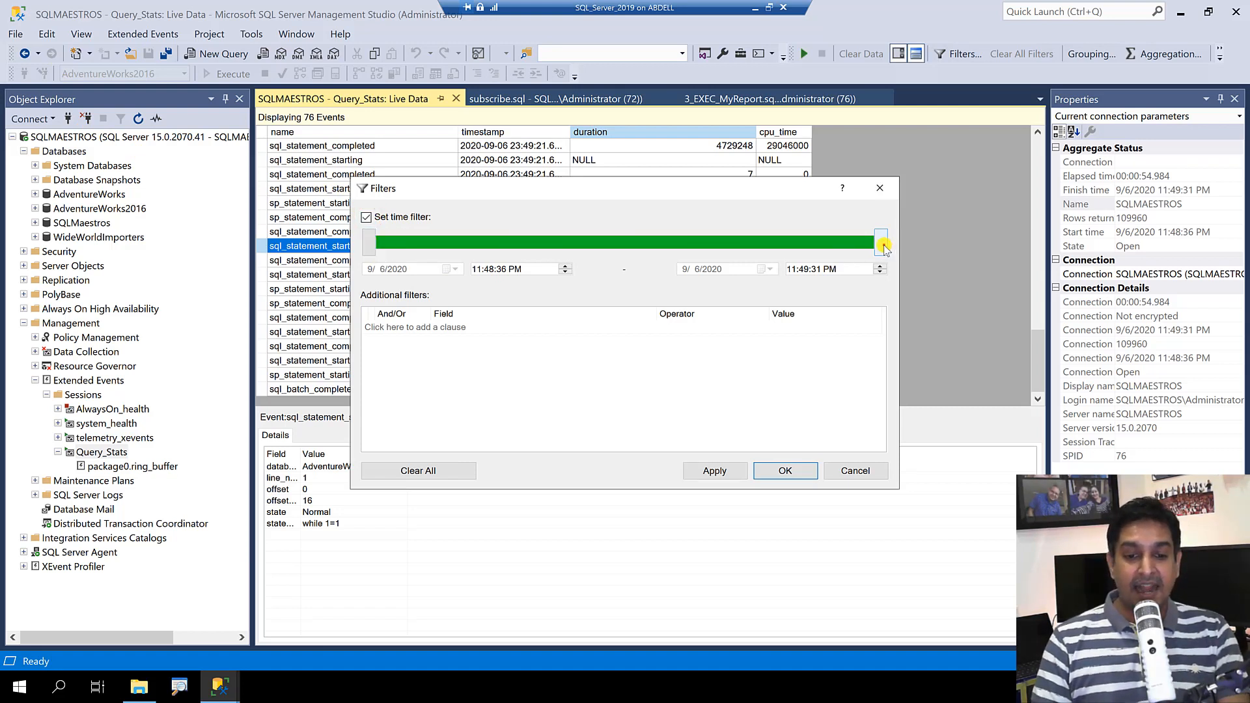
left_click_drag(883, 246, 908, 251)
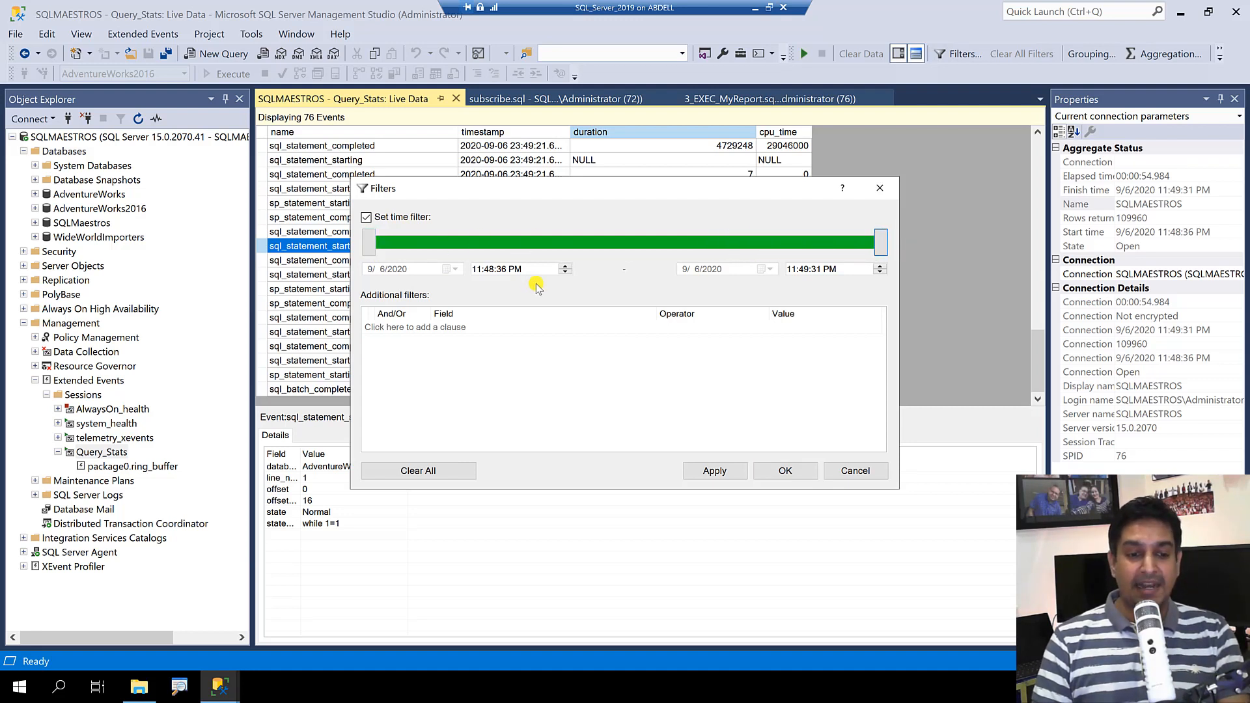
left_click(515, 269)
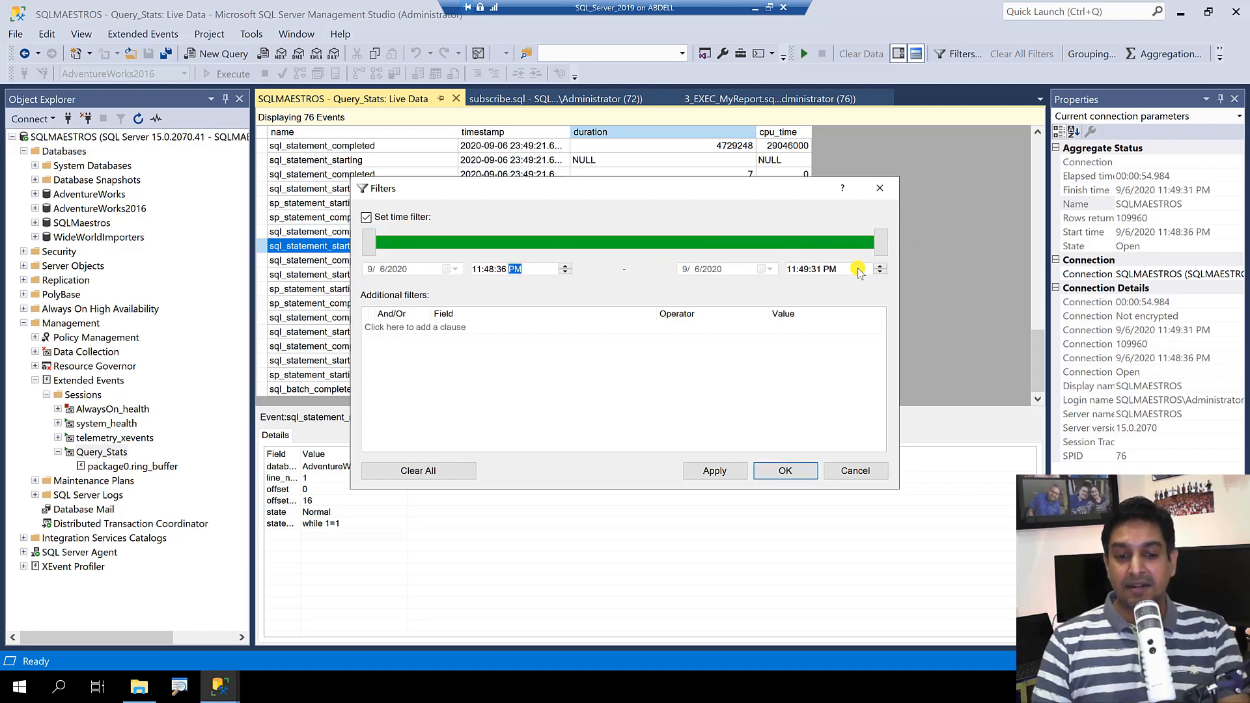
left_click(372, 246)
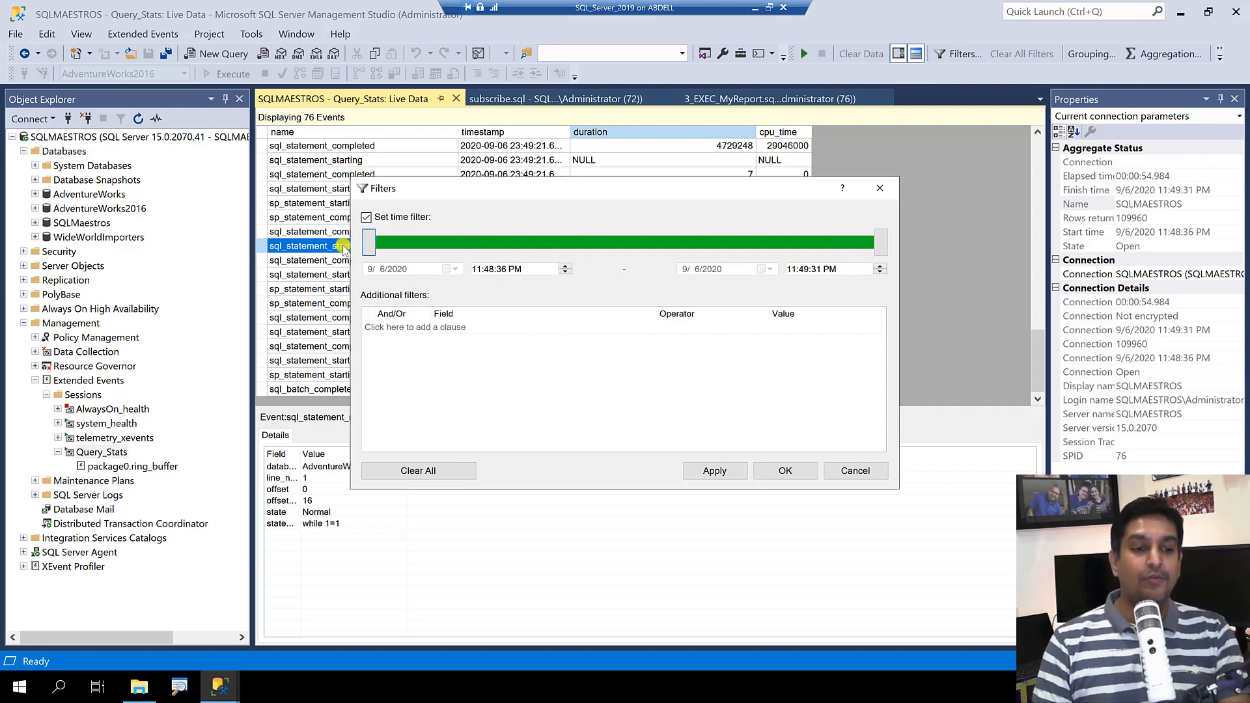
left_click(366, 217)
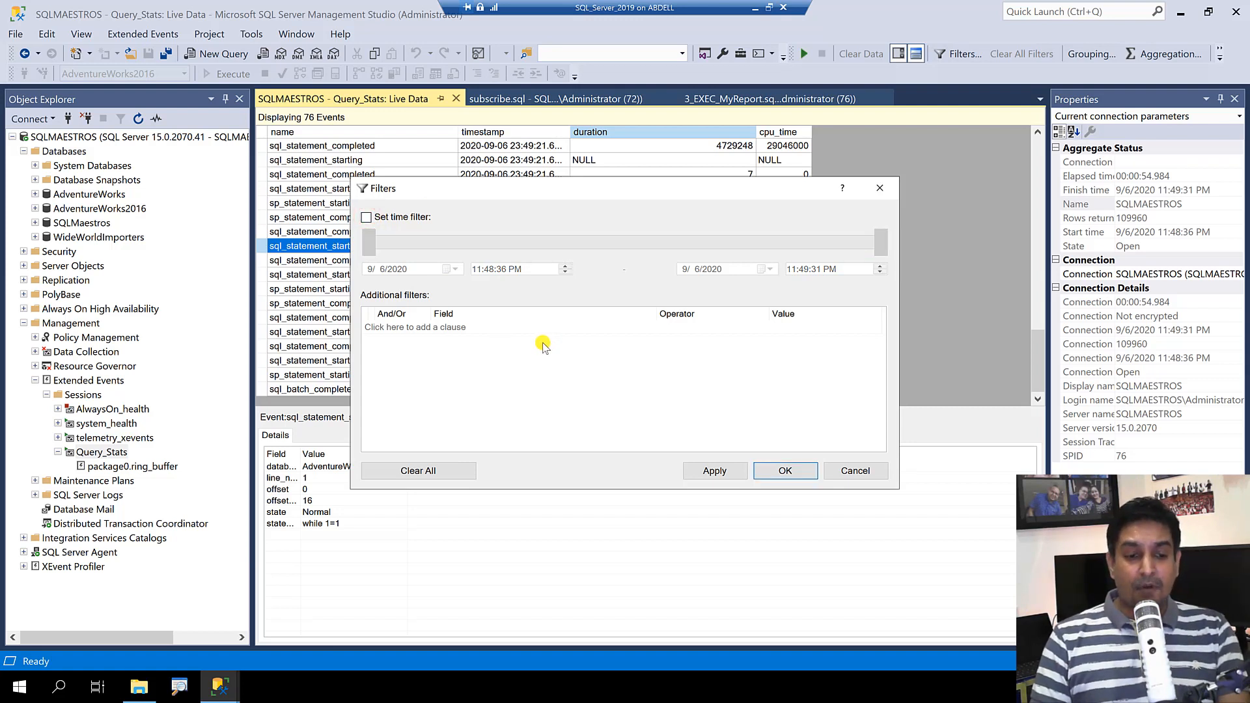
- Try a filter clause on the duration field with the > operator, and cancel the filter settings
left_click(510, 329)
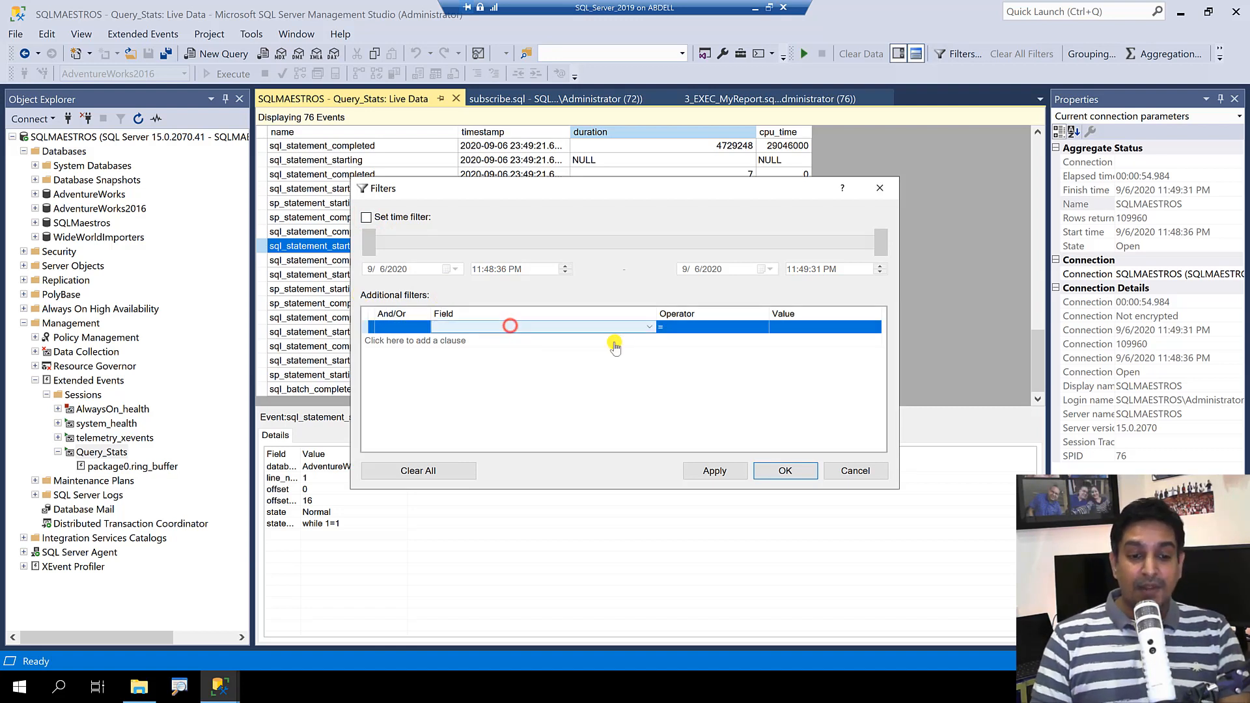
left_click(648, 326)
left_click_drag(650, 363, 649, 332)
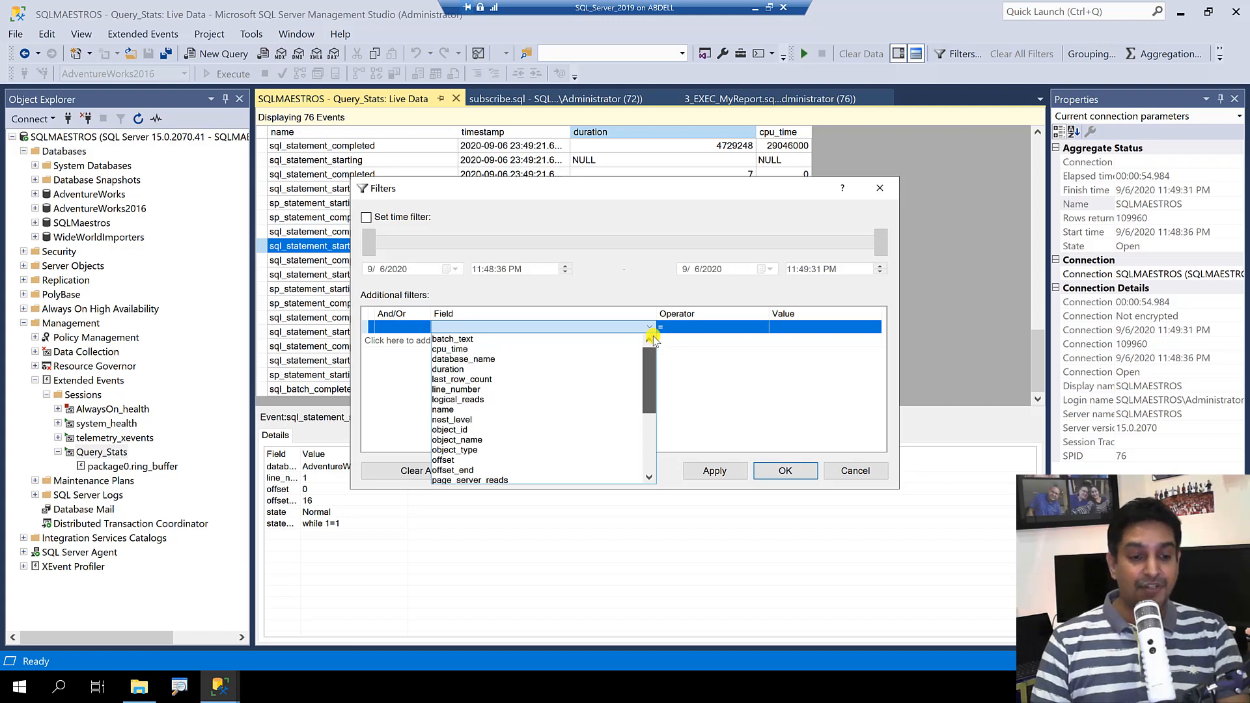
left_click(481, 370)
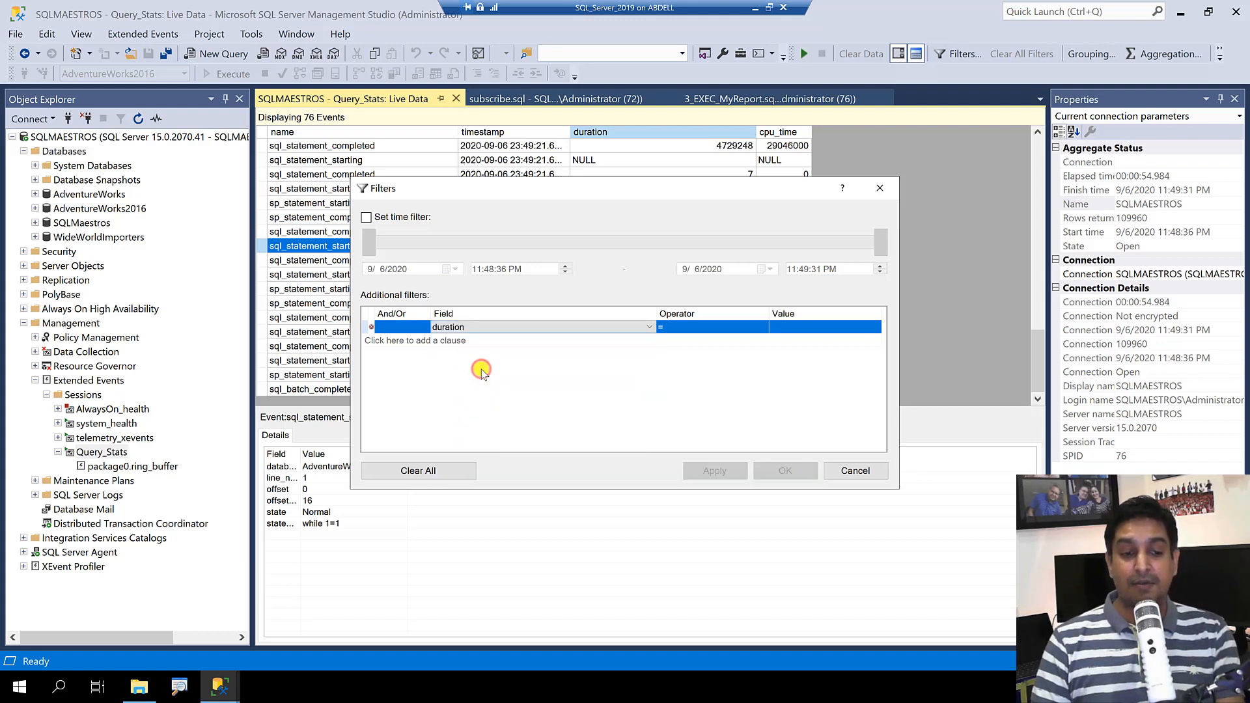
left_click(734, 331)
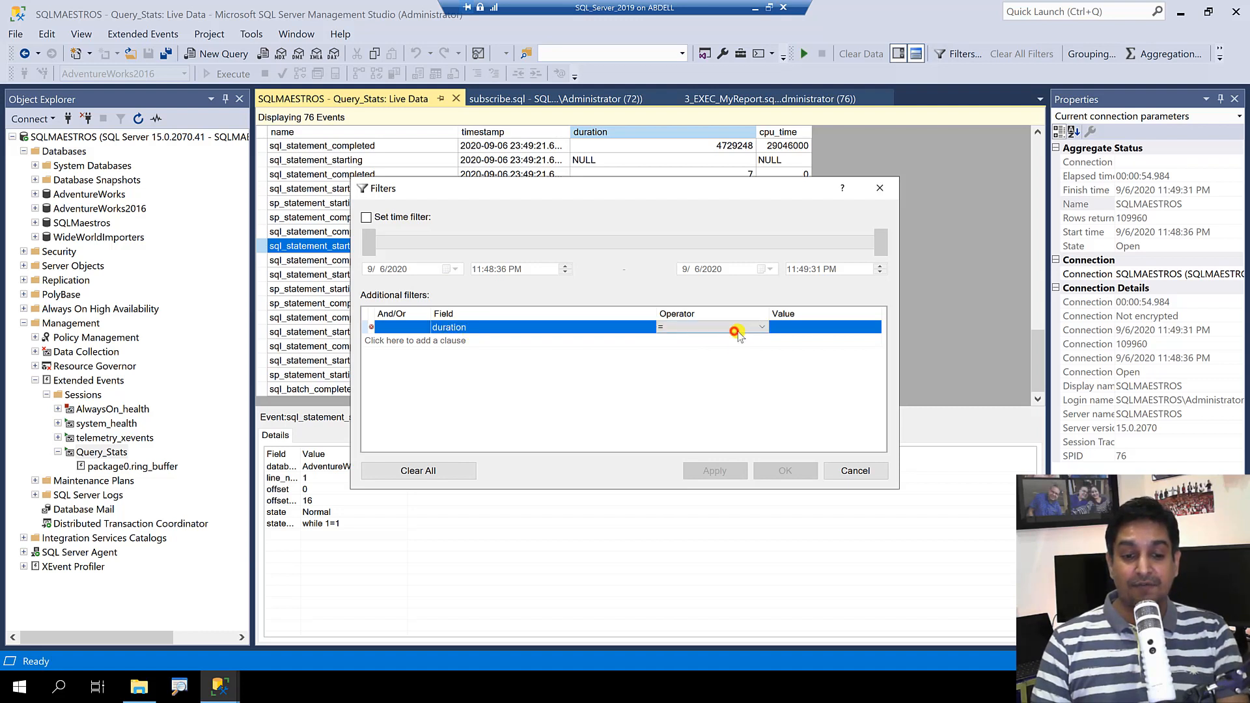
left_click(765, 329)
left_click(673, 379)
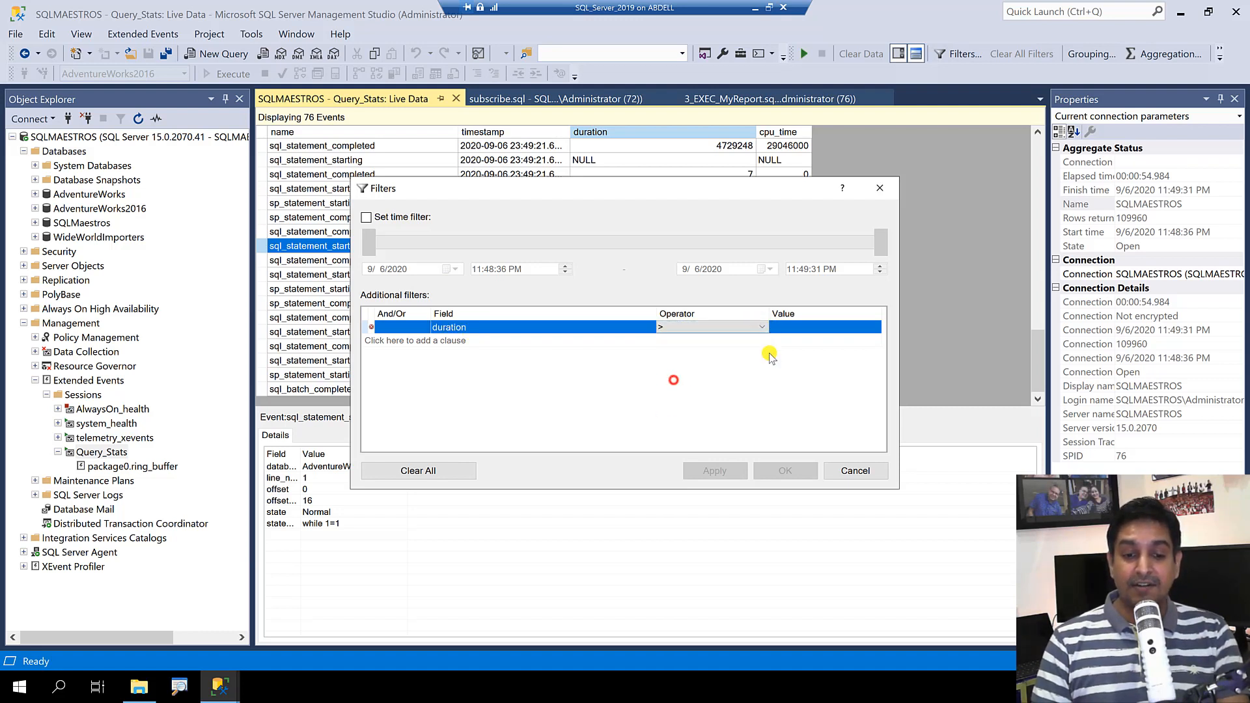
left_click(796, 330)
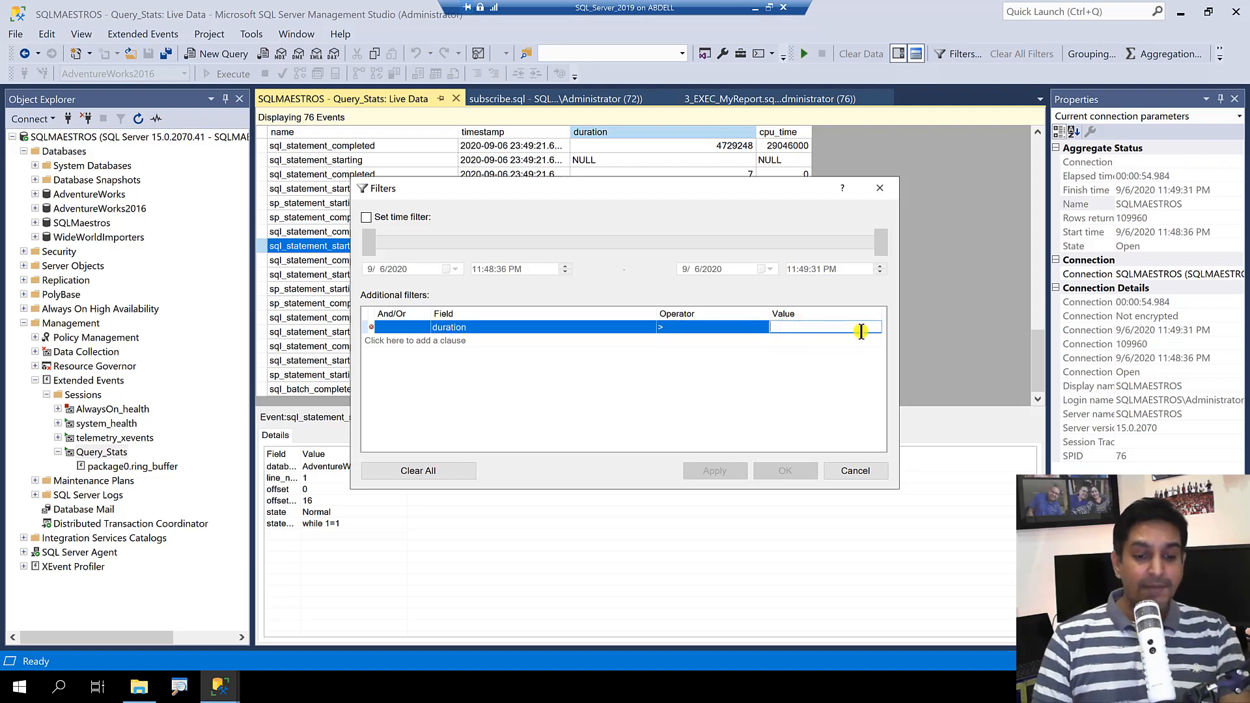
left_click(854, 471)
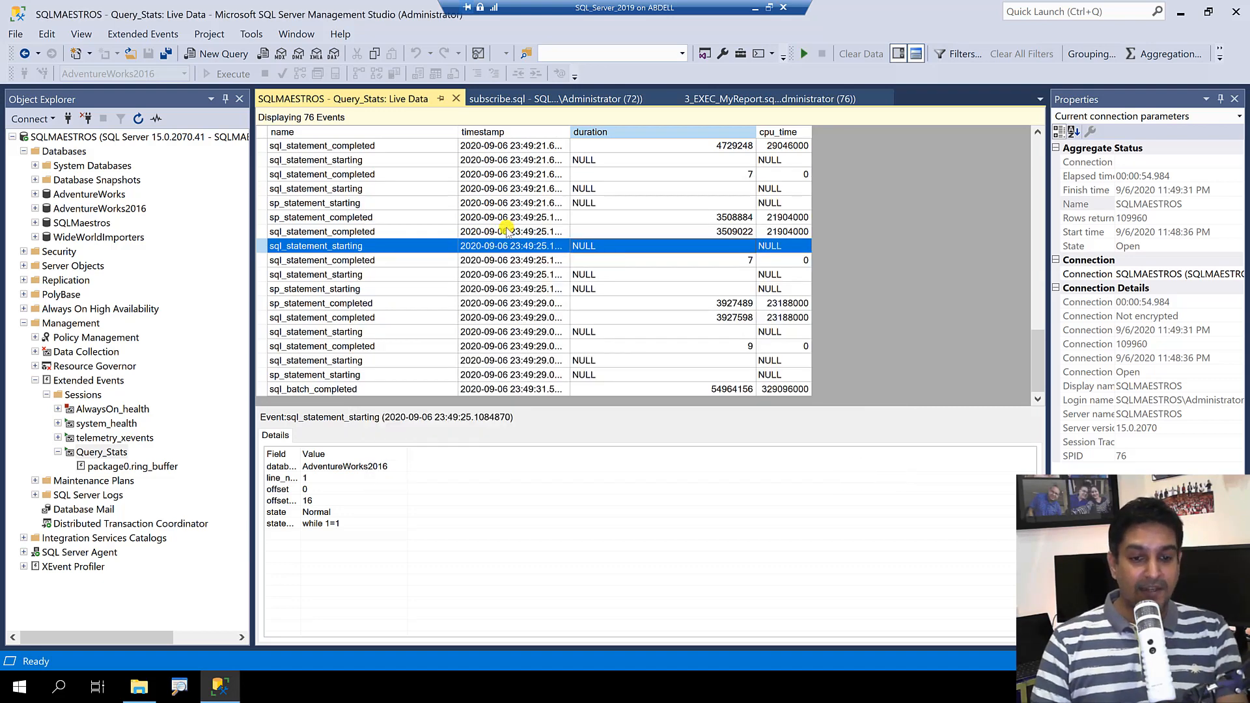
- Run only the "exec myreport" line of the 3_EXEC_MyReport.sql script
left_click(558, 100)
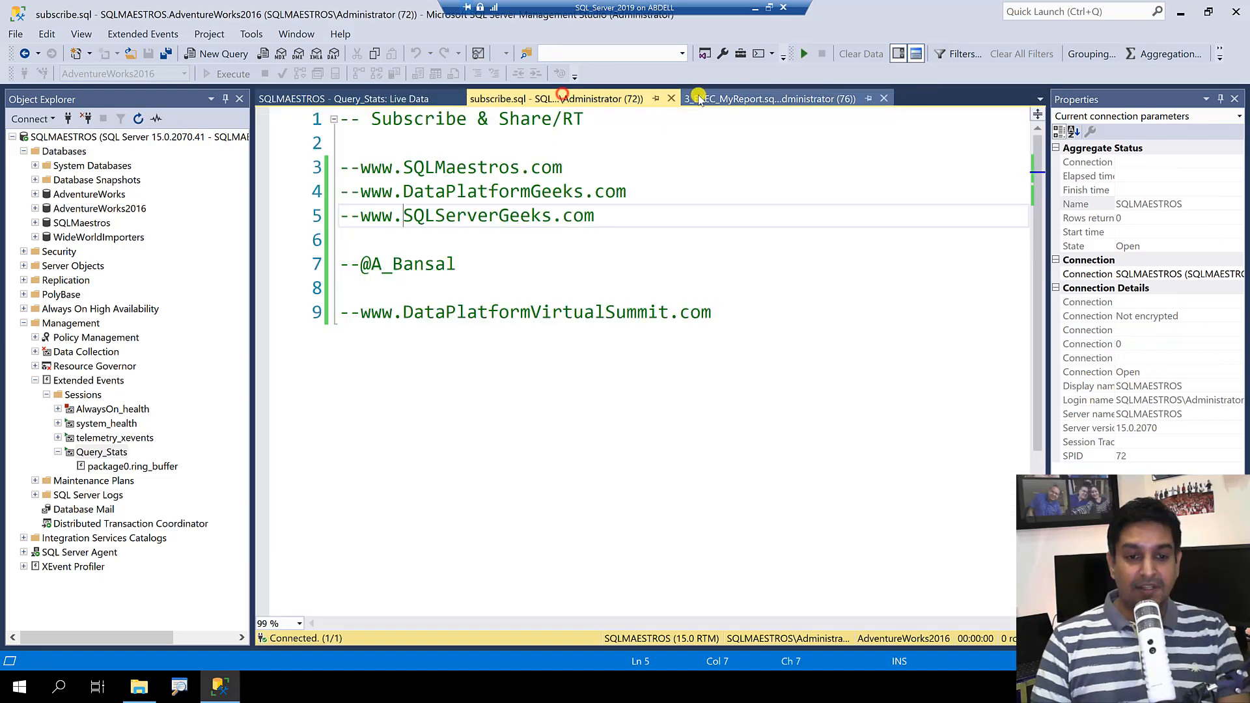
left_click(712, 100)
left_click(488, 313)
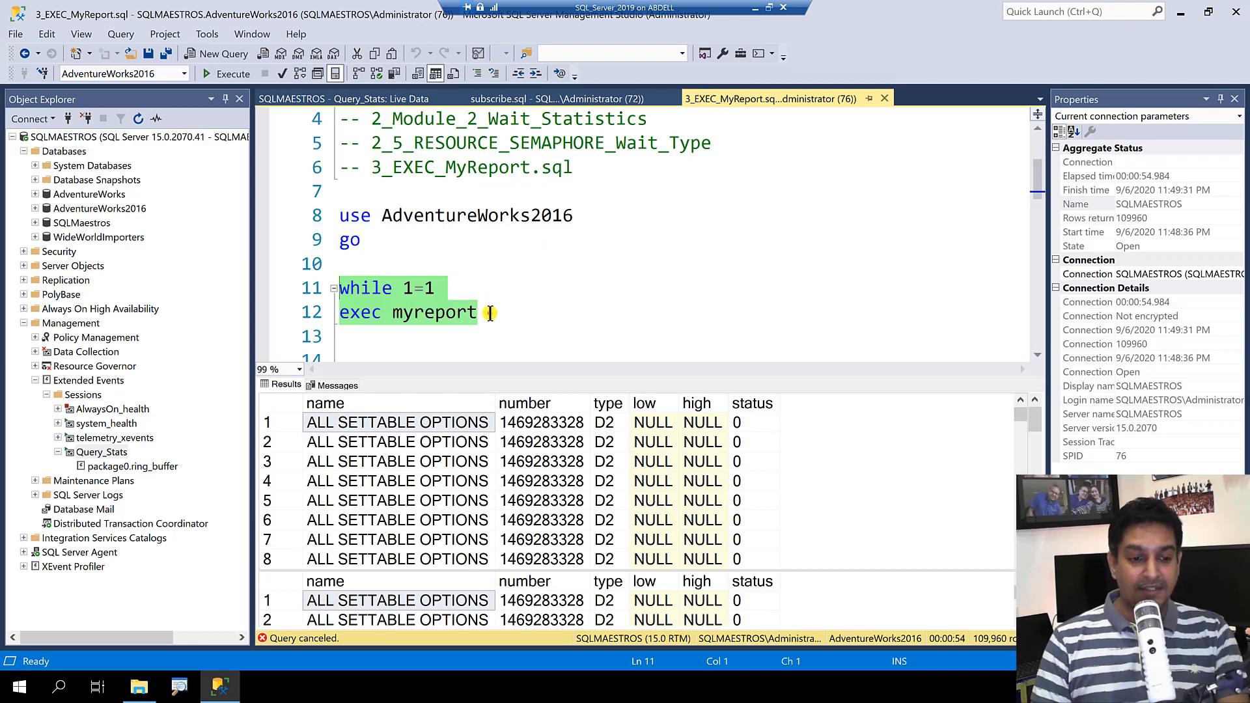
left_click(711, 521)
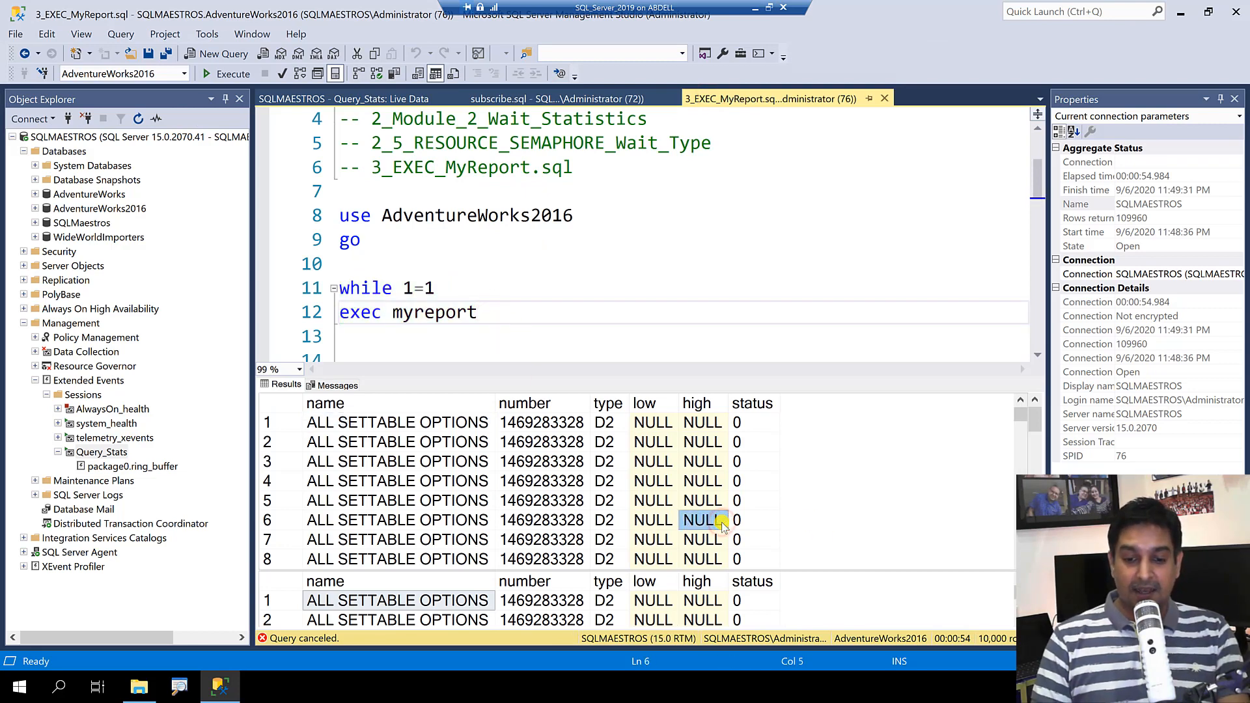
left_click(547, 313)
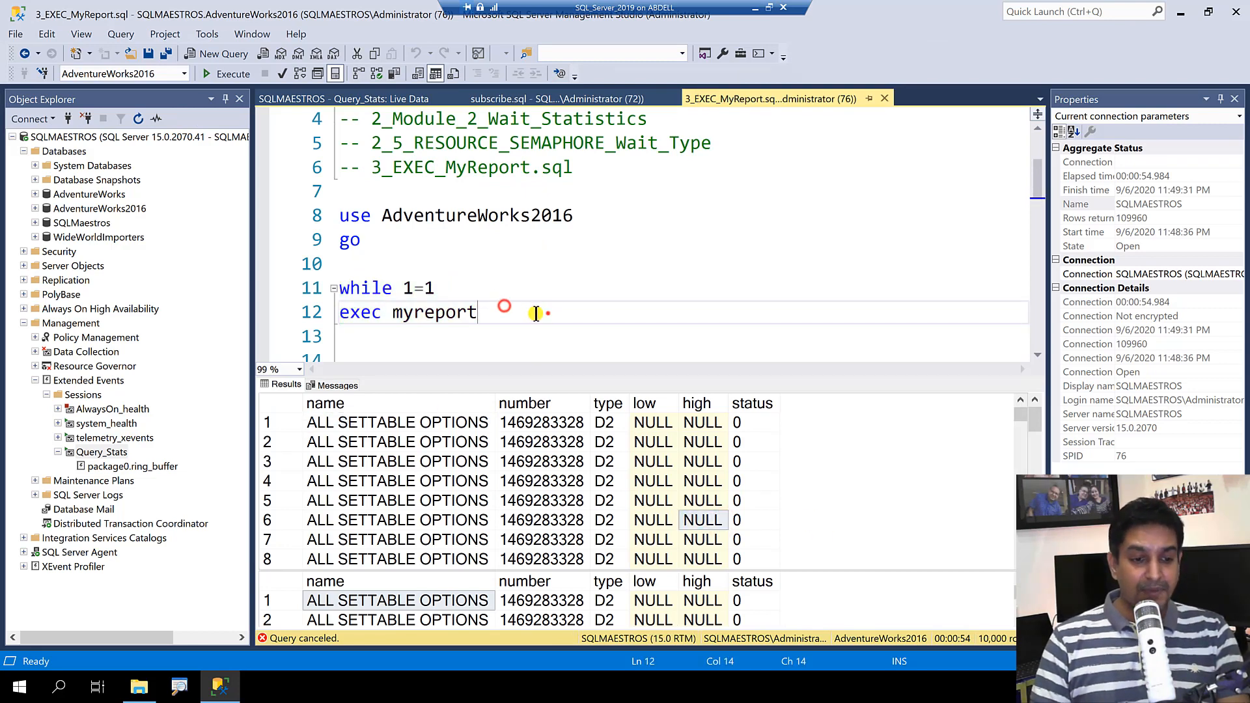
key("shift+Home")
left_click(234, 74)
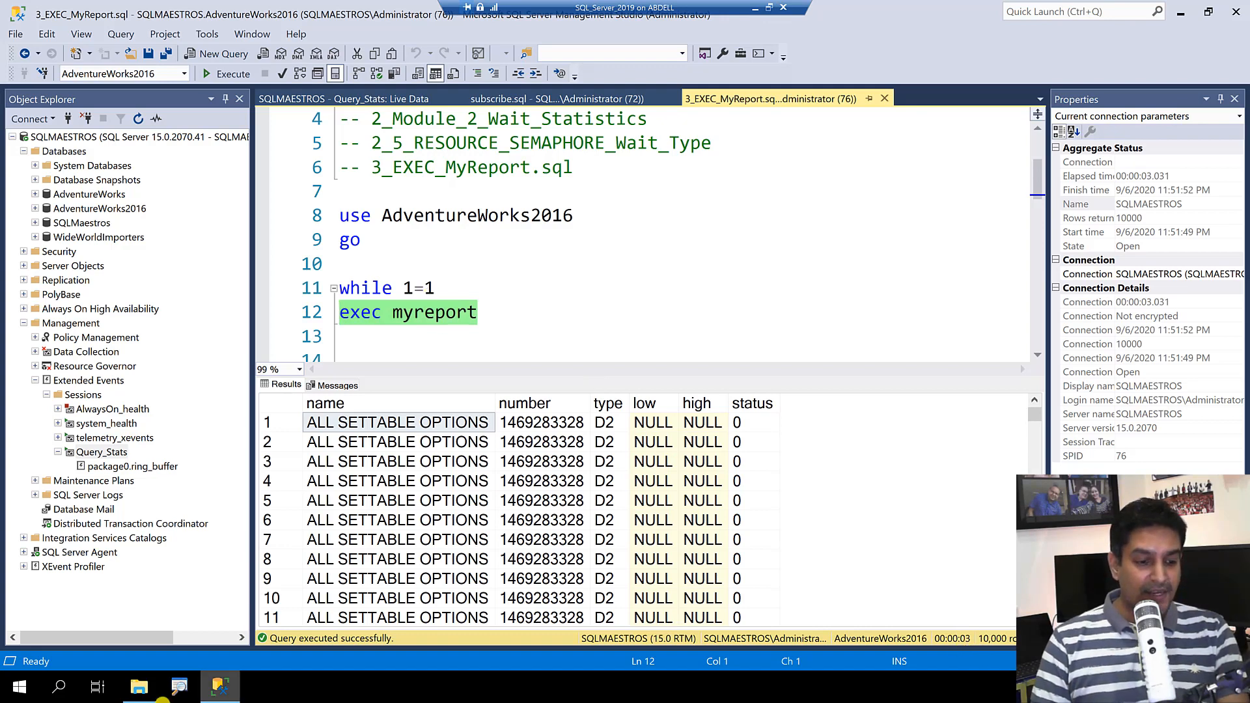
- Switch to File Explorer and launch Add6Users.cmd from the 2_5_RESOURCE_SEMAPHORE_Wait_Type folder
left_click(139, 687)
left_click(284, 236)
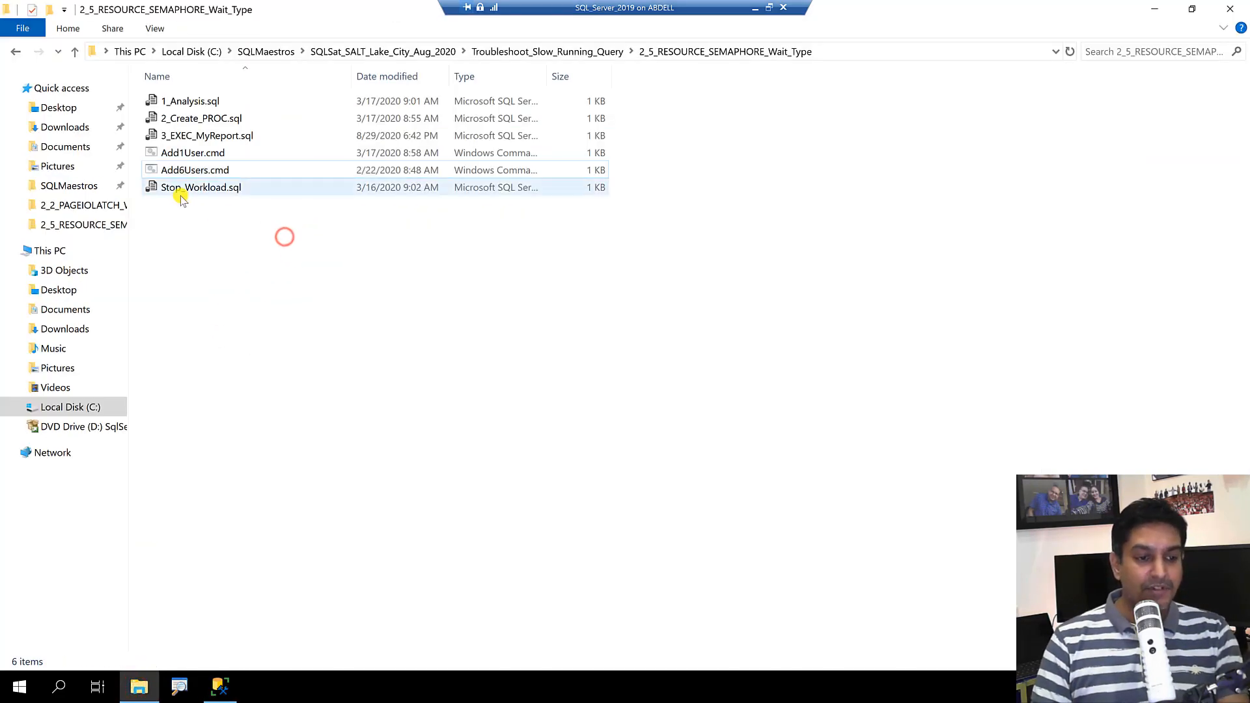
left_click(185, 171)
double_click(185, 171)
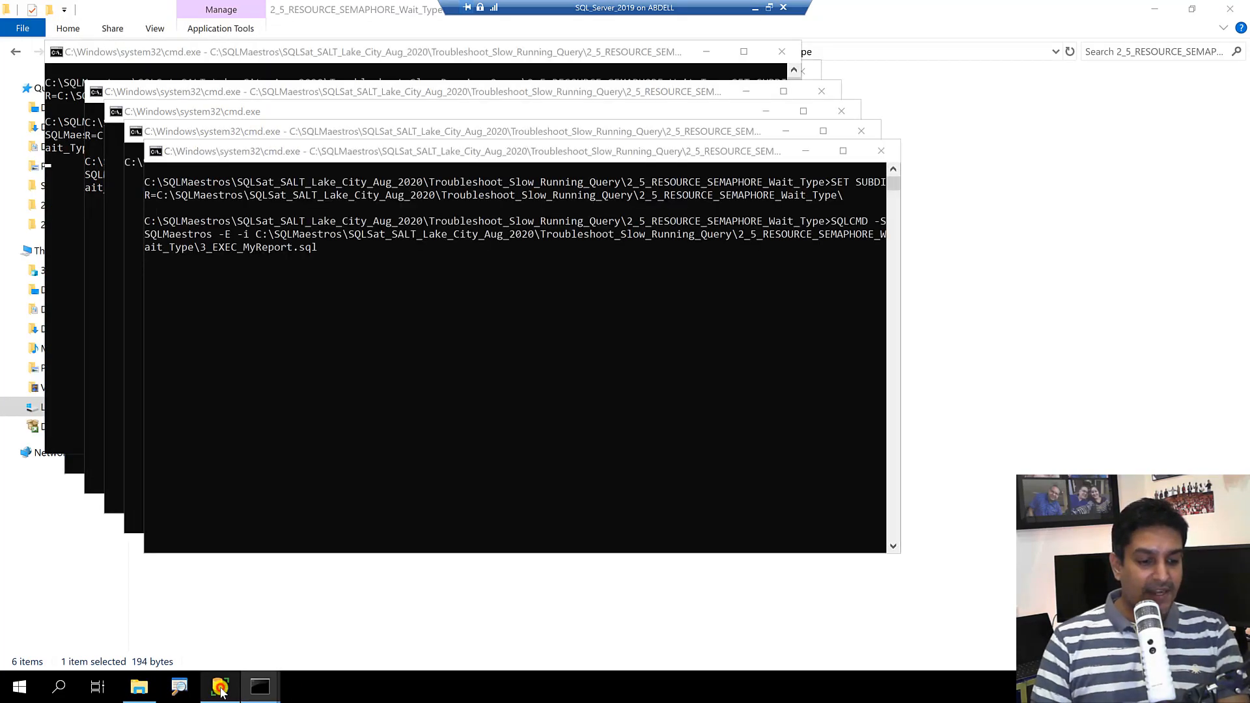
- Switch back to SQL Server Management Studio and restart the Query_Stats live data feed
left_click(220, 686)
left_click(449, 293)
left_click(518, 305)
key("shift+Home")
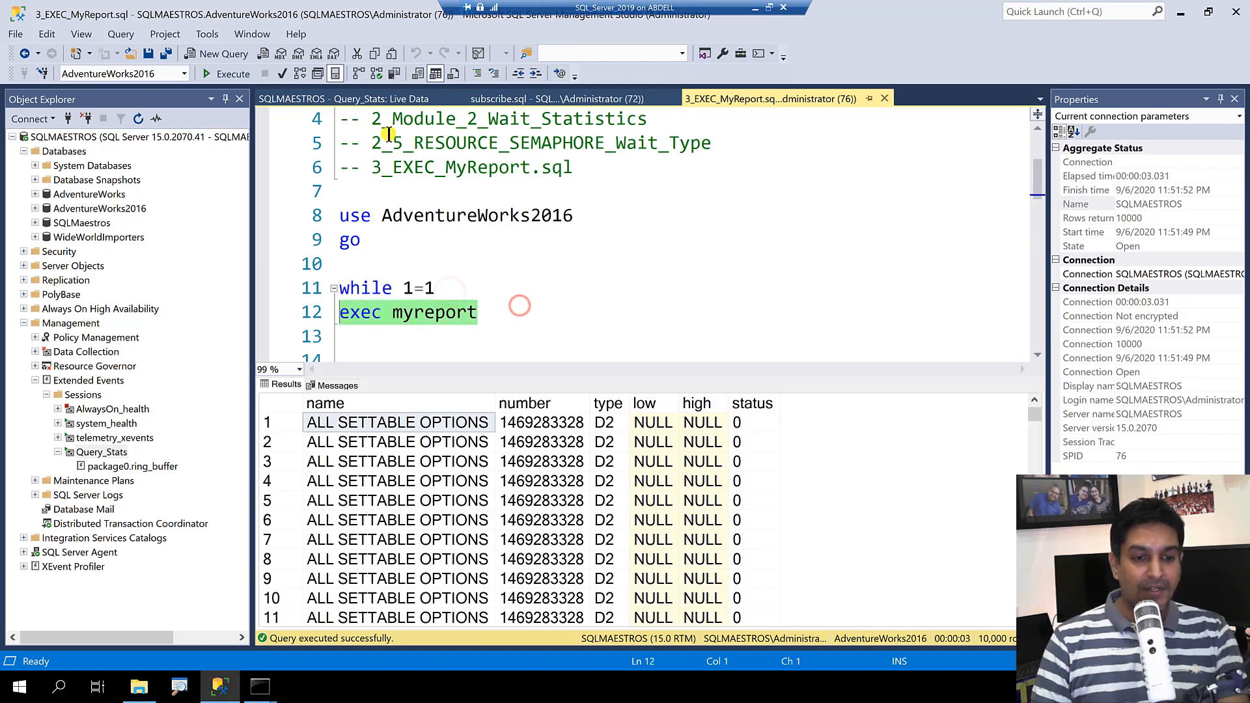
left_click(364, 99)
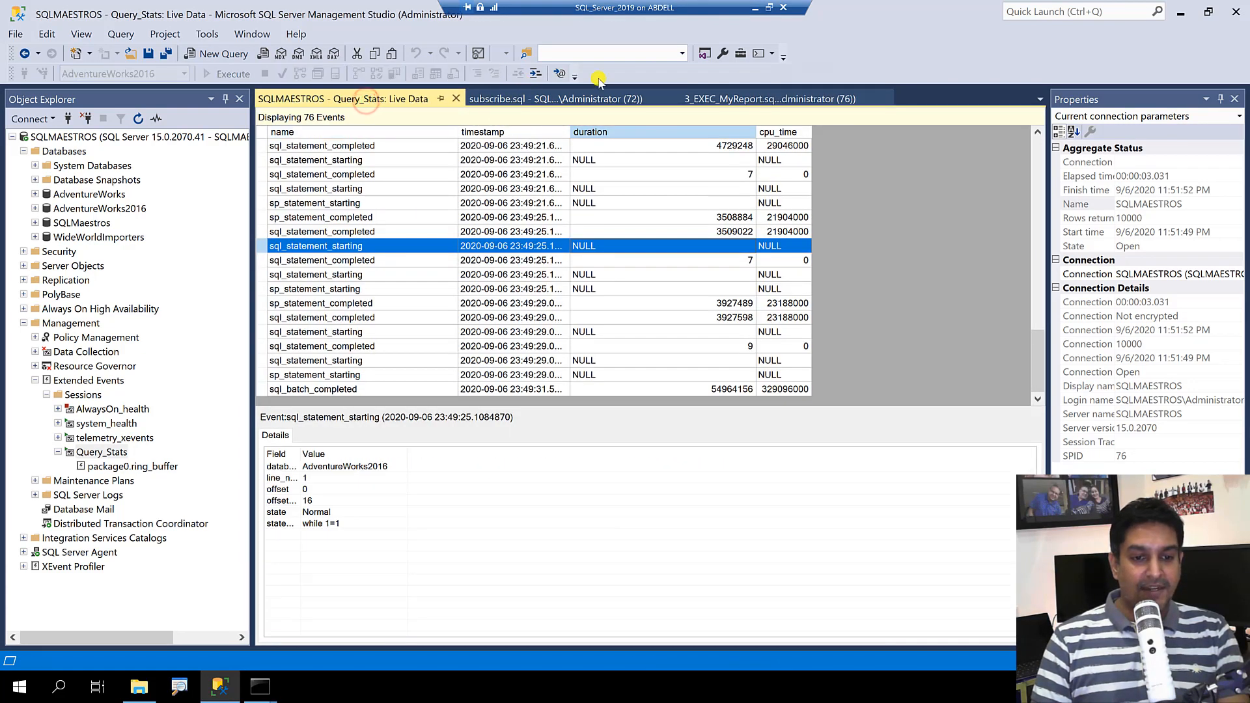
left_click(802, 52)
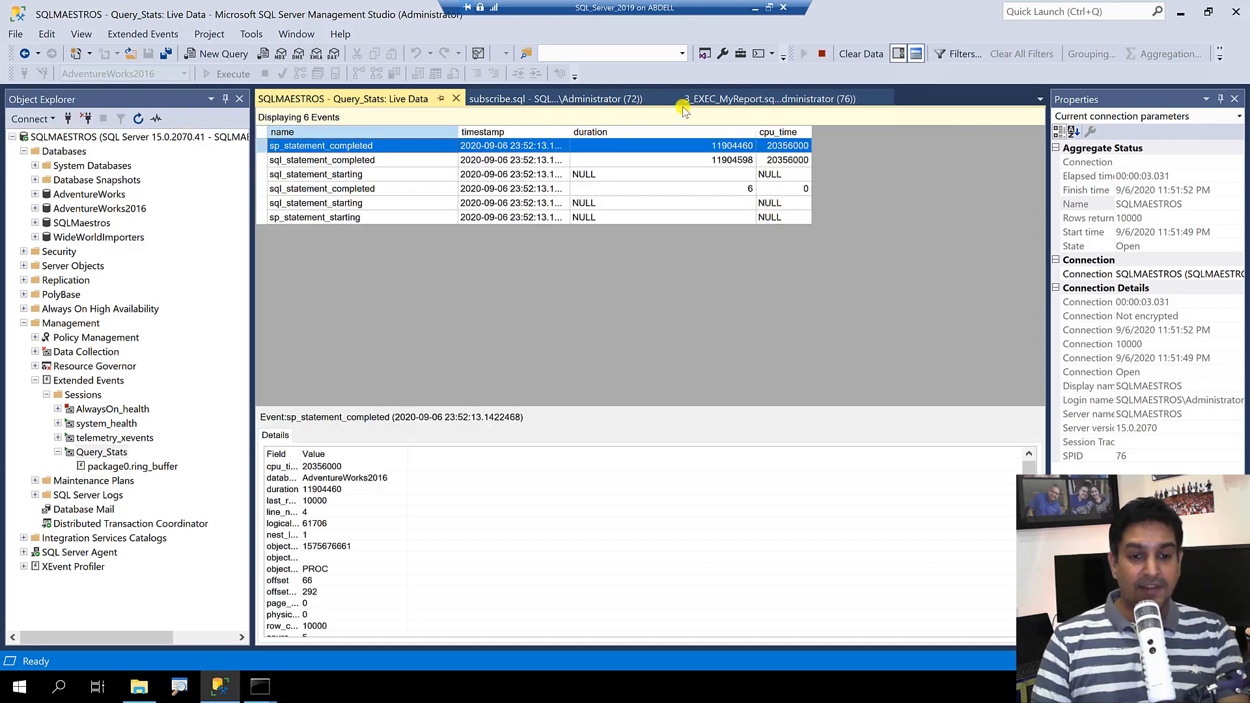
- Run the single "exec myreport" line in 3_EXEC_MyReport.sql while the live data feed is active
left_click(752, 99)
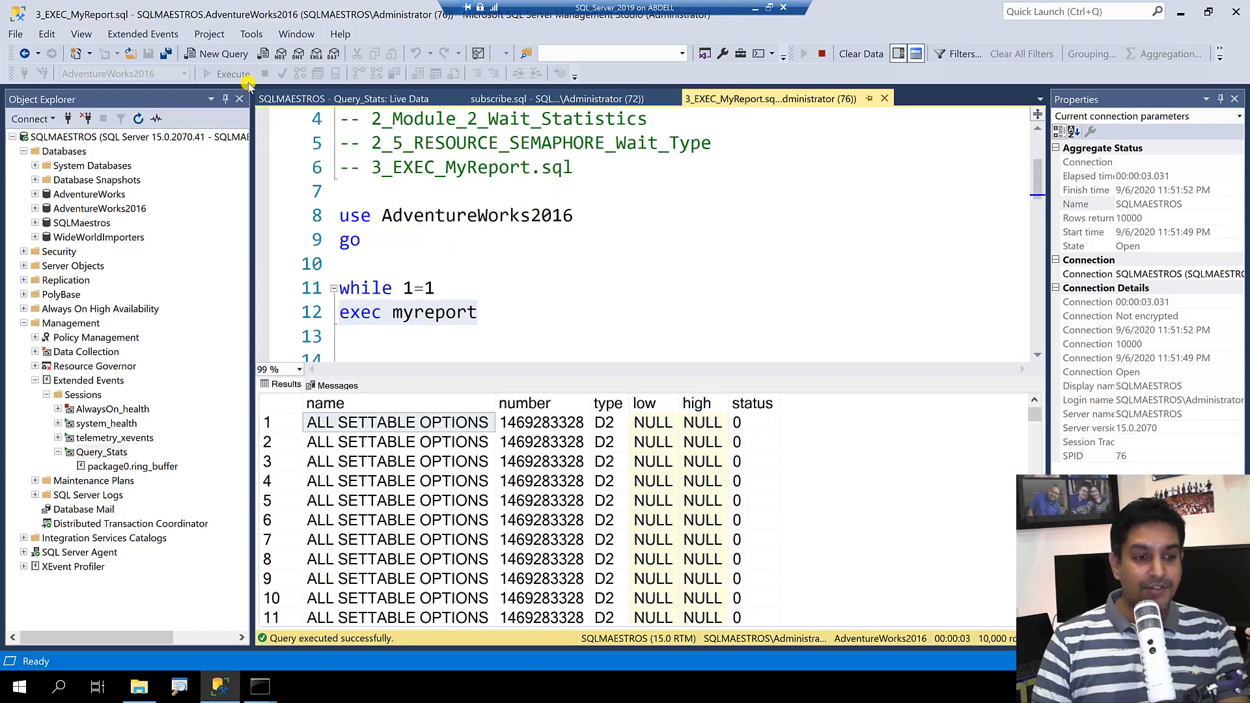
left_click(399, 259)
left_click(494, 318)
key("ctrl+shift+Left")
key("ctrl+shift+Left")
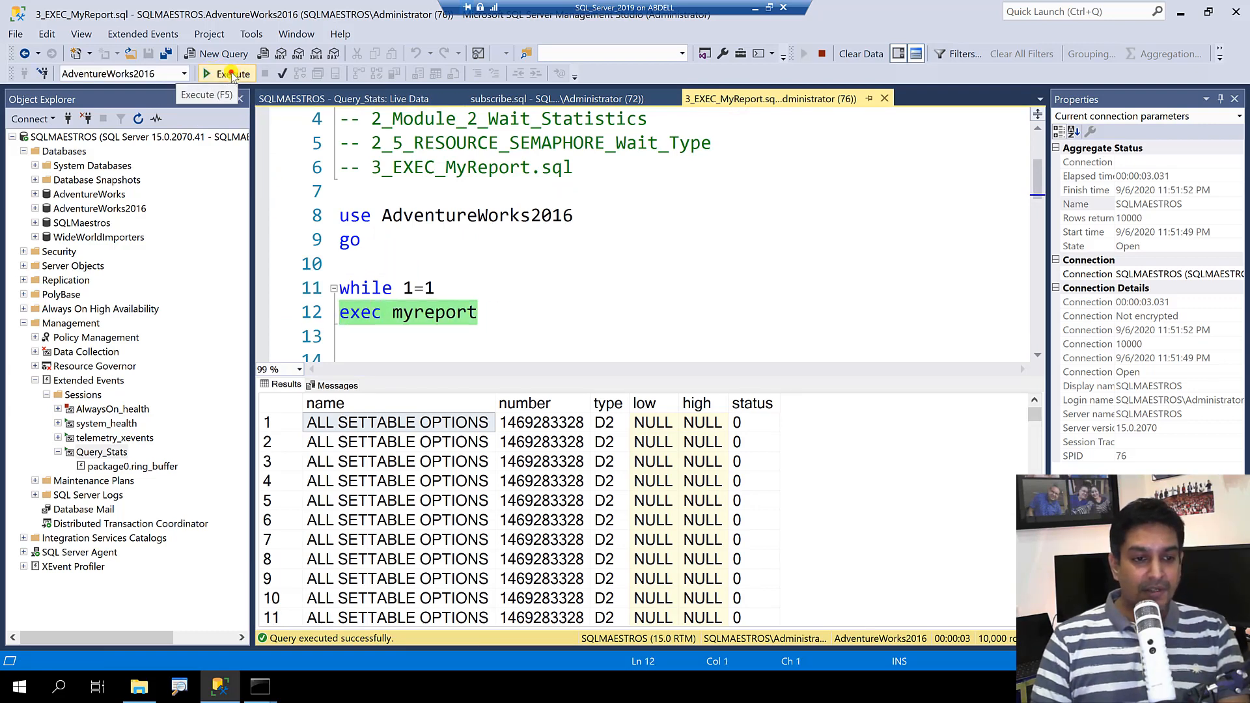
left_click(231, 71)
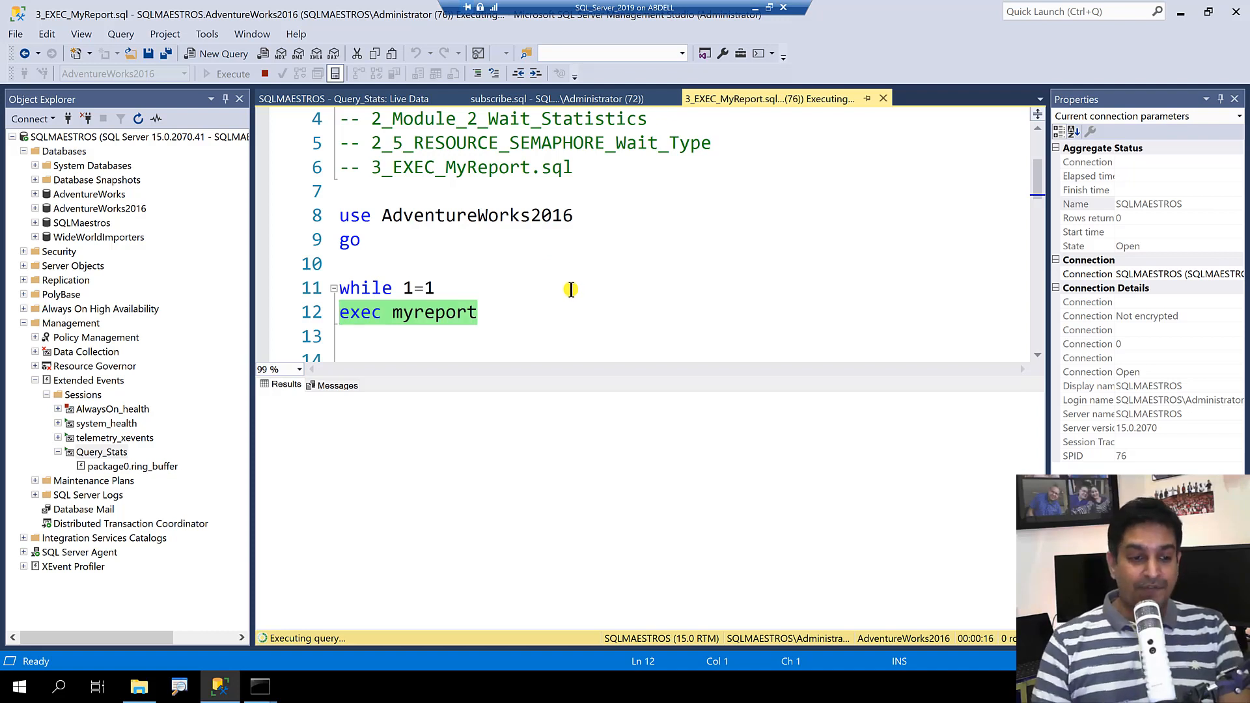
- Close the command window running the Add6Users workload
left_click(259, 690)
right_click(259, 688)
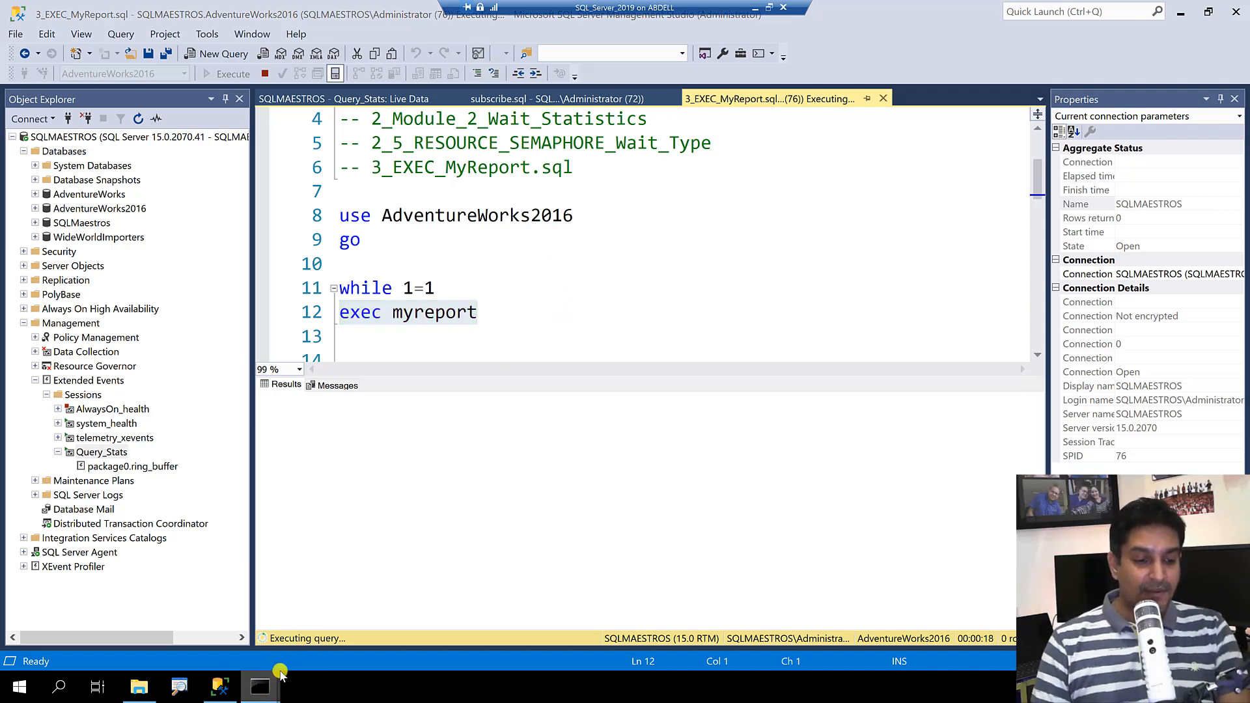
left_click(270, 660)
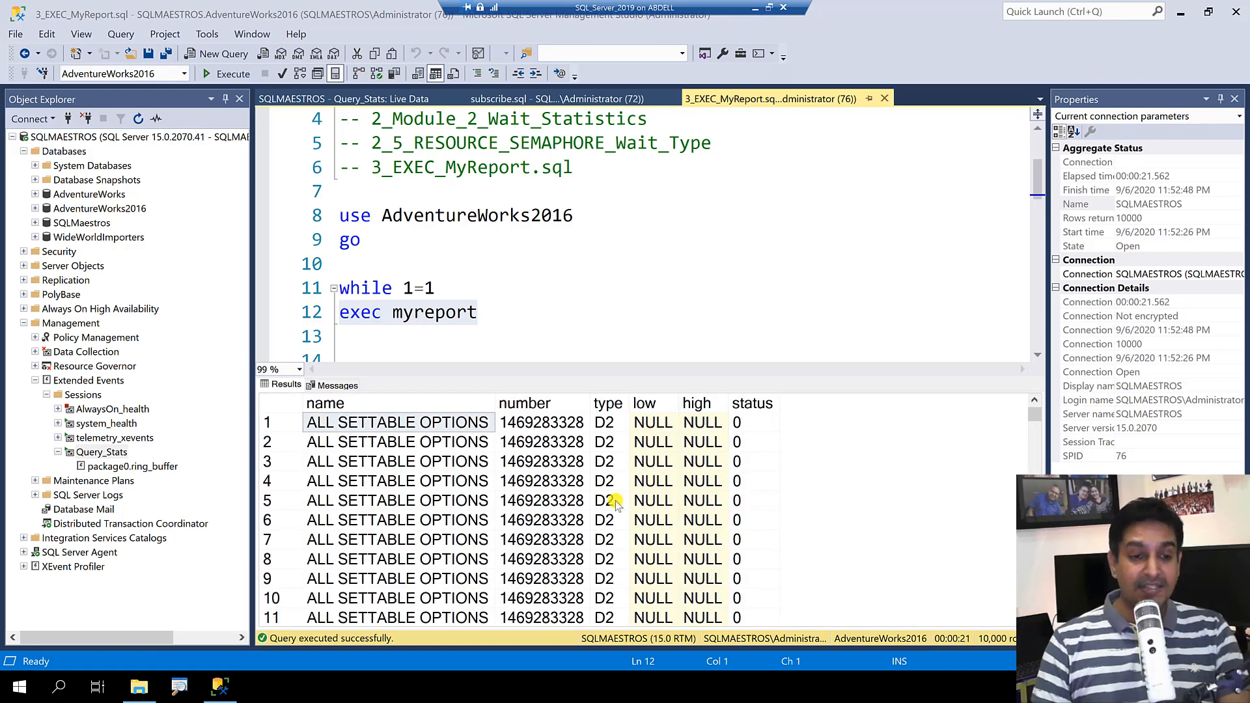
- Run only the "exec myreport" line without the workload and view the captured events in the Query_Stats live data
left_click_drag(501, 310, 170, 304)
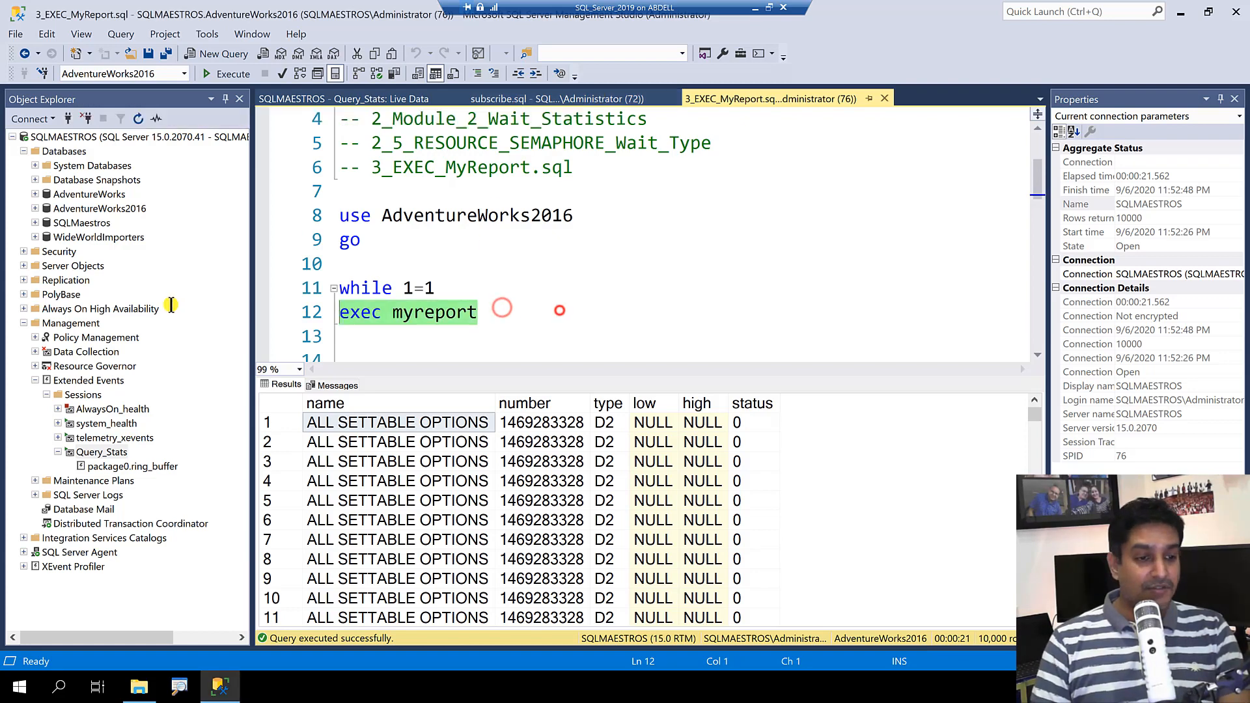
left_click(215, 73)
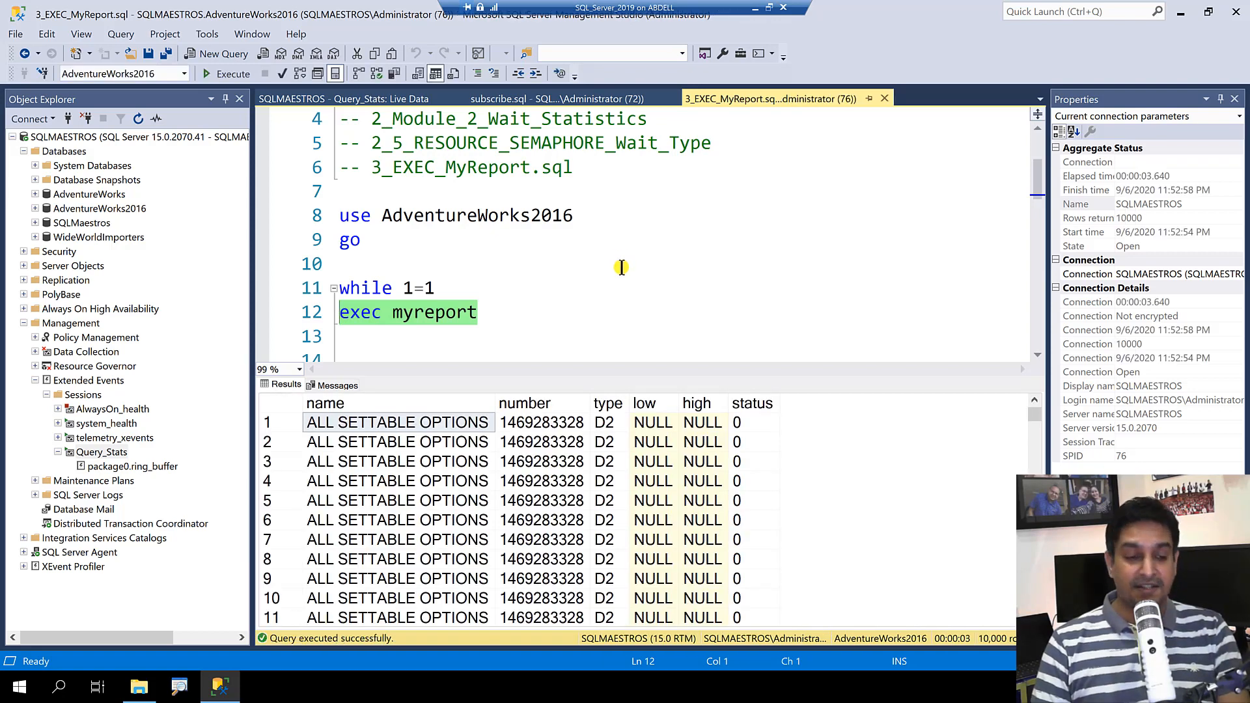
left_click(311, 104)
left_click(610, 231)
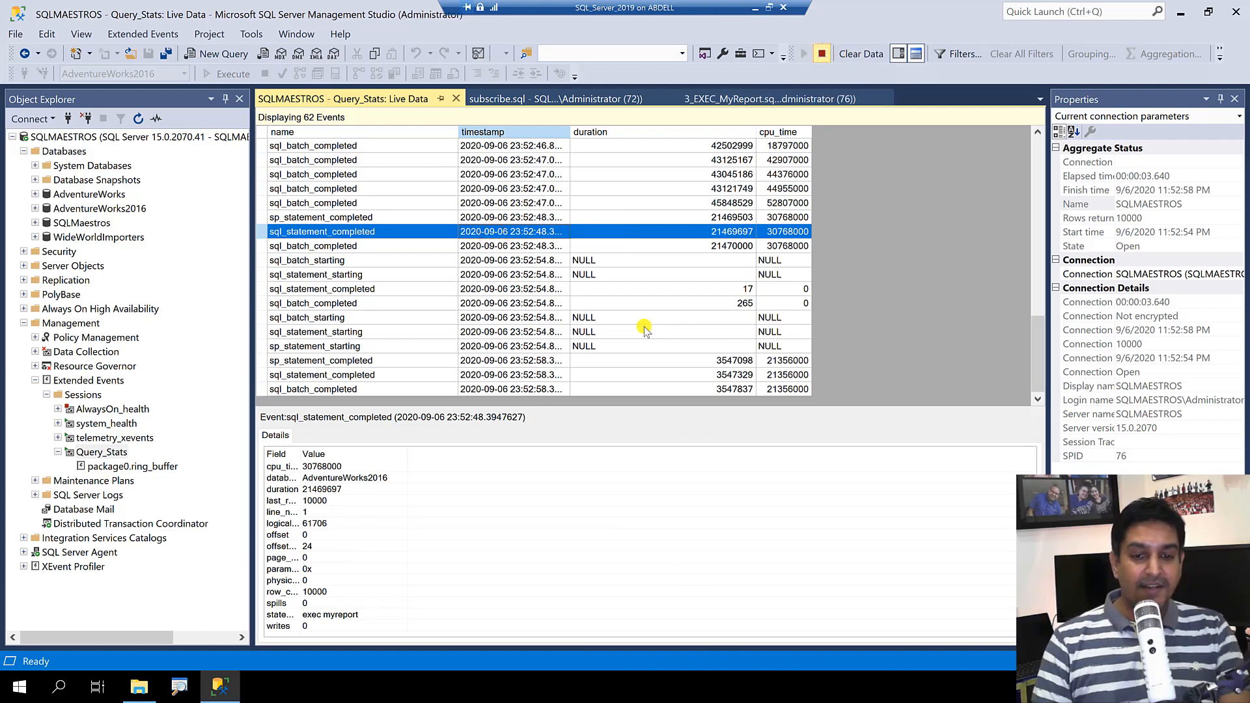
- Stop the live data feed and add a filter clause on the duration field with the > operator
left_click(821, 54)
left_click(959, 52)
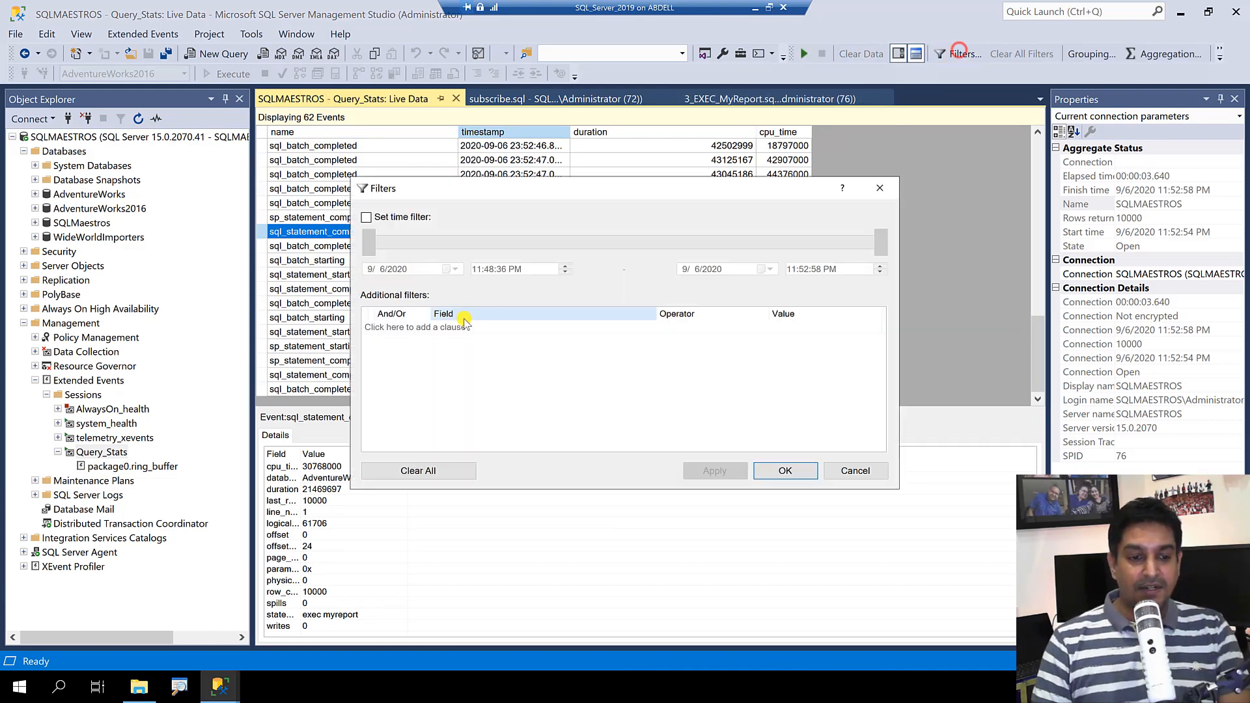
left_click(498, 327)
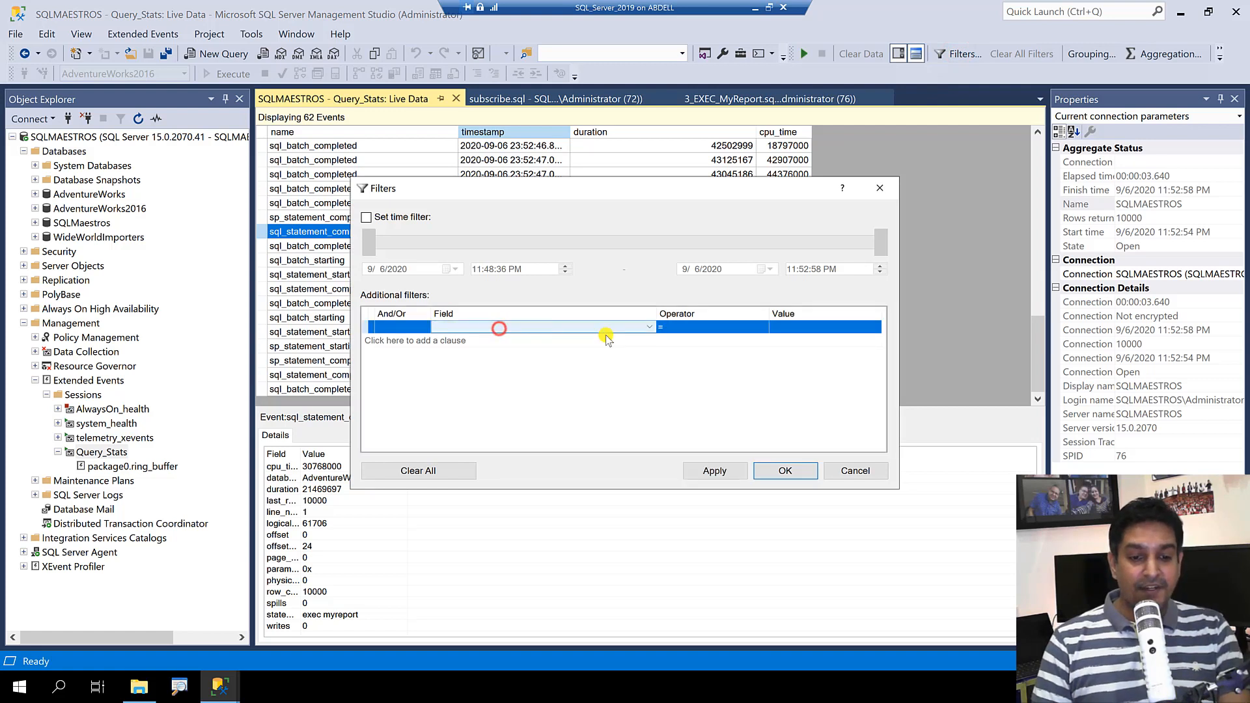
left_click(649, 326)
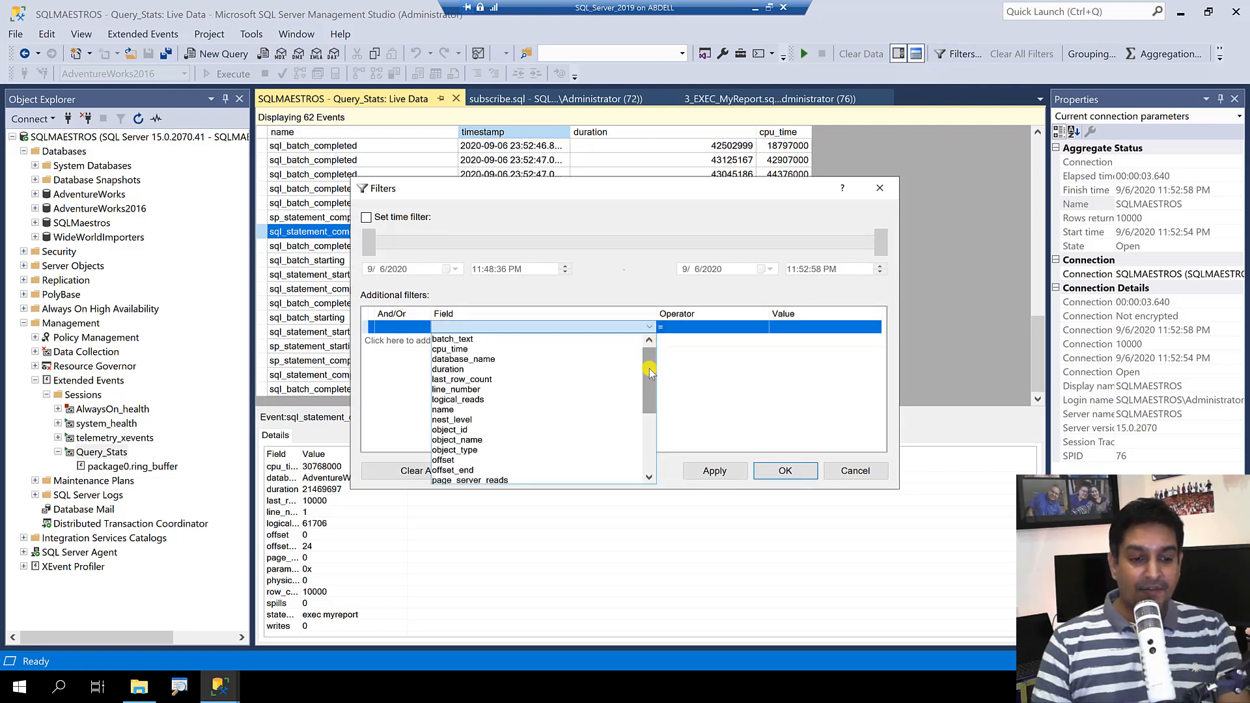
left_click(448, 368)
left_click(685, 329)
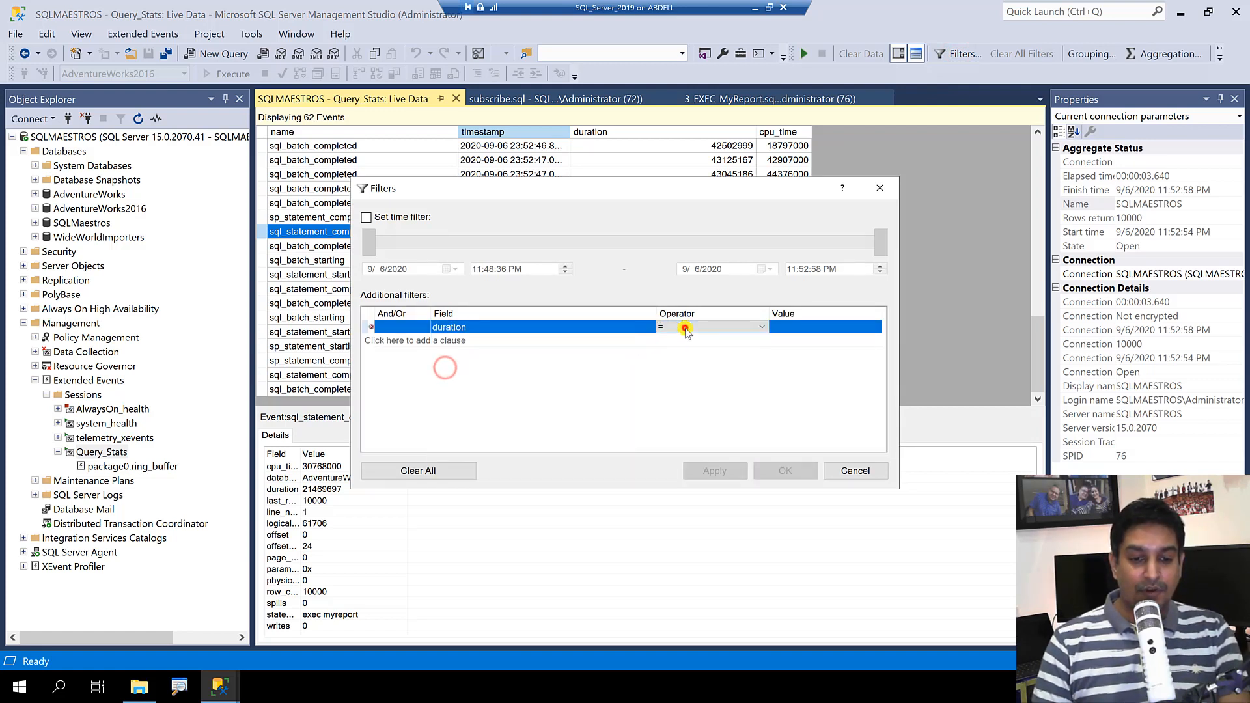
left_click(738, 327)
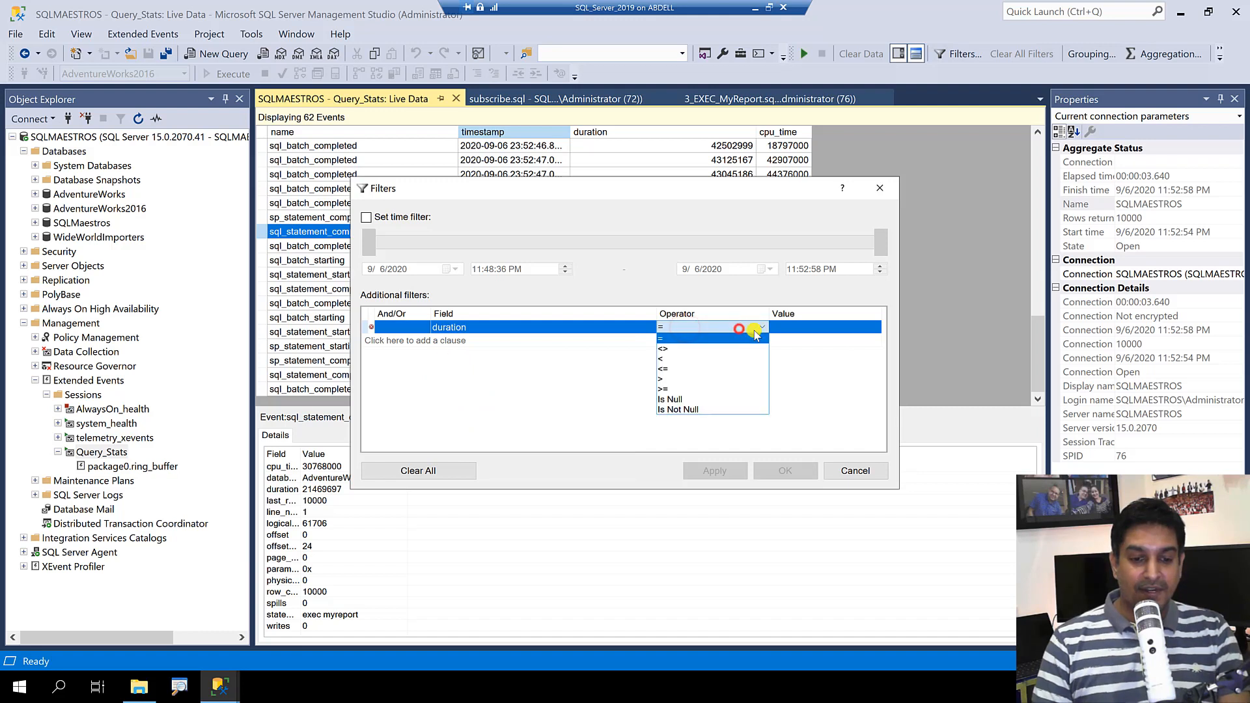
left_click(669, 380)
- Set the duration clause's value to 10000000 and apply the filter to the live data
left_click(789, 326)
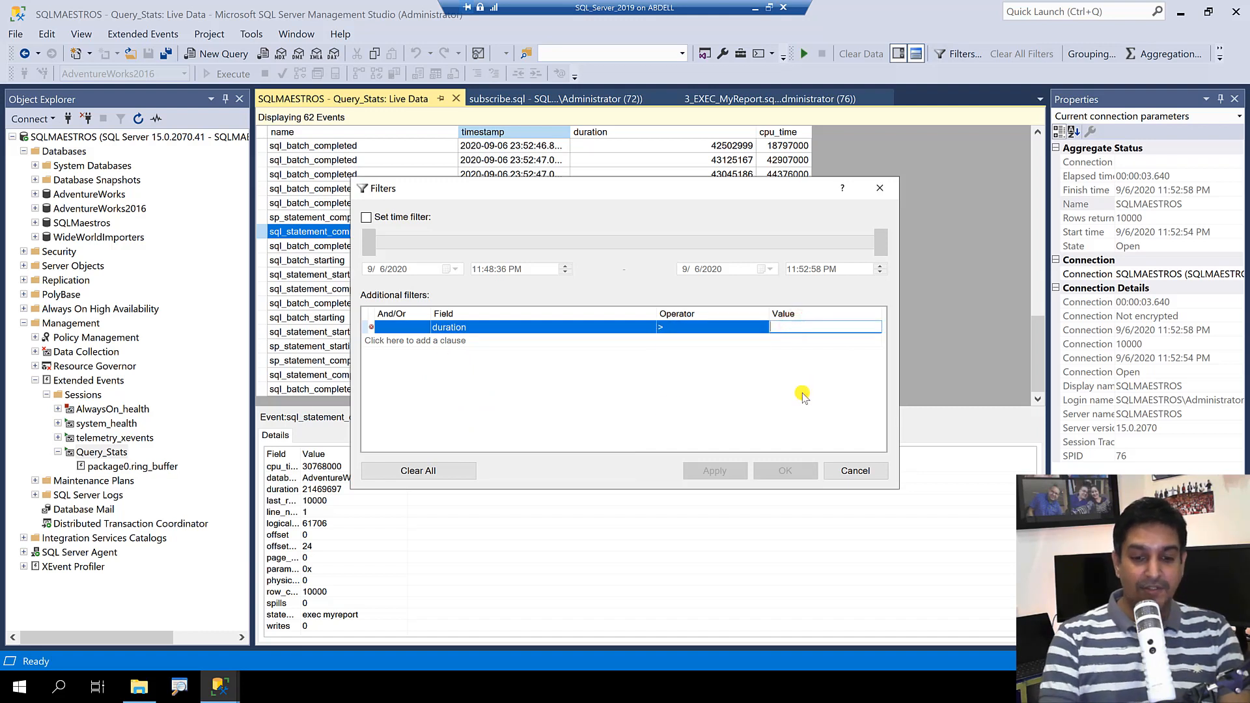
type("10000000")
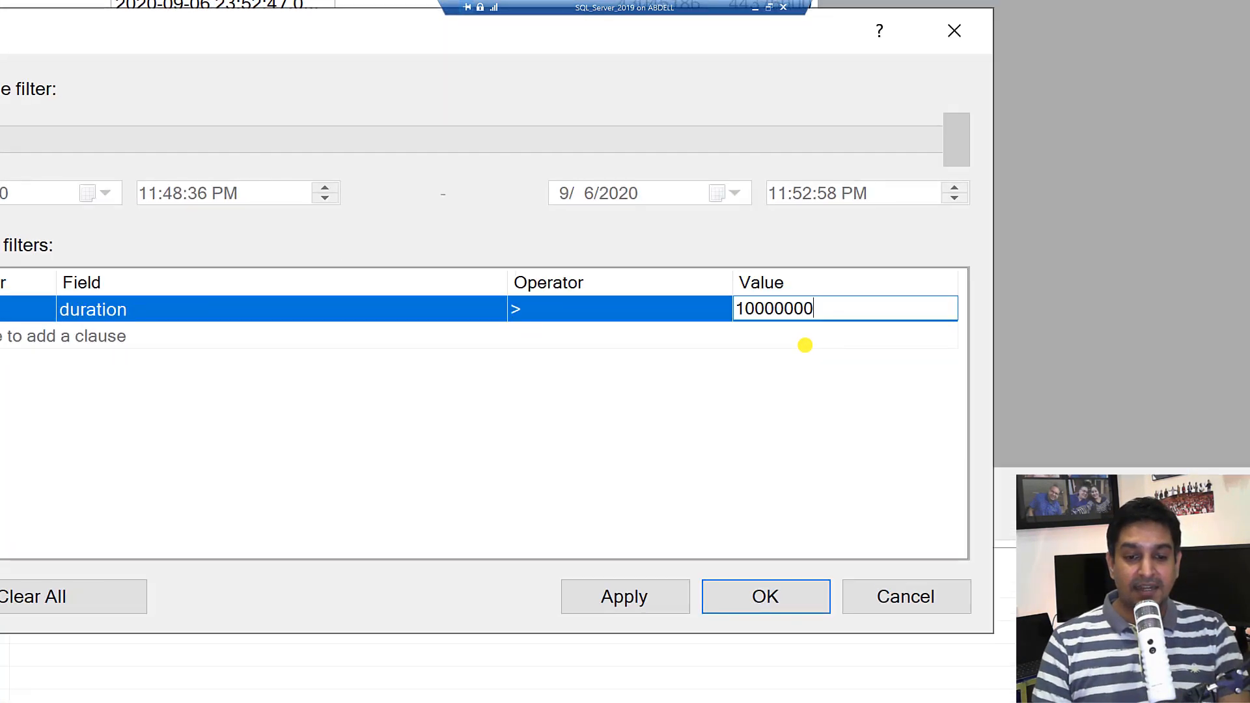
left_click(804, 345)
mouse_move(780, 319)
left_mouse_down()
mouse_move(794, 337)
mouse_move(807, 316)
mouse_move(825, 321)
left_mouse_up()
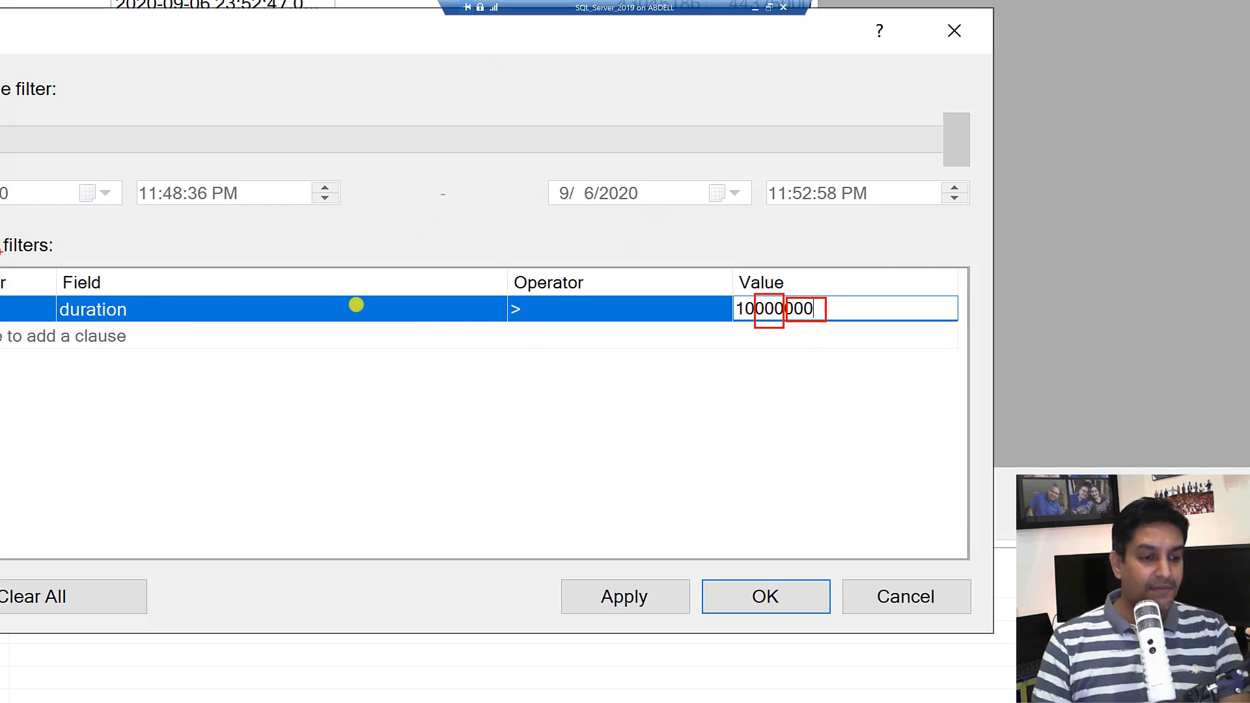
mouse_move(41, 269)
left_mouse_down()
mouse_move(127, 322)
mouse_move(291, 350)
left_mouse_up()
key("Escape")
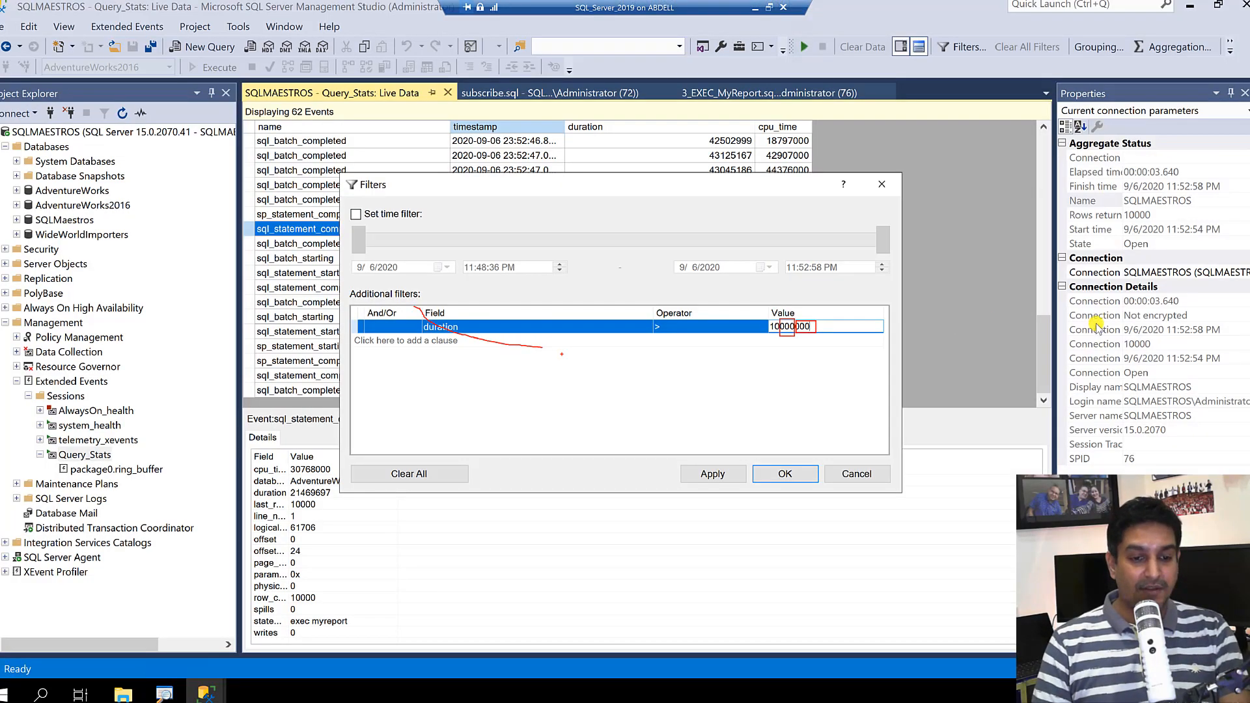
left_click(713, 471)
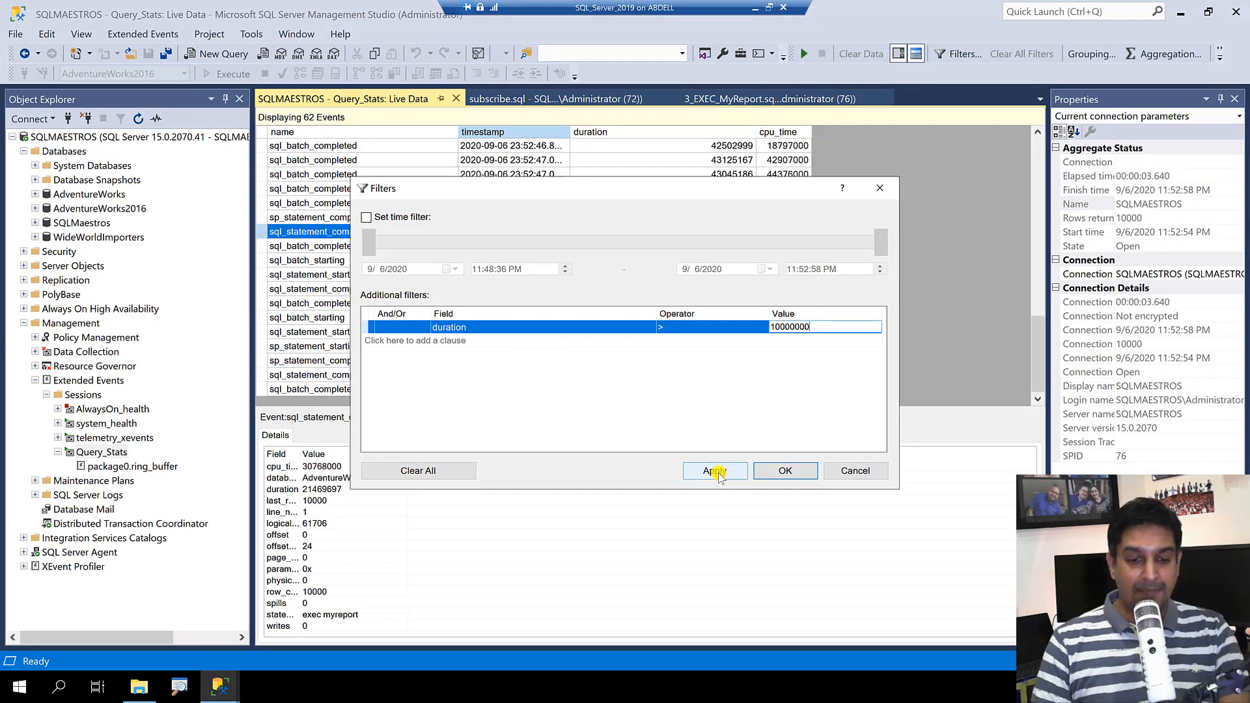
left_click(788, 470)
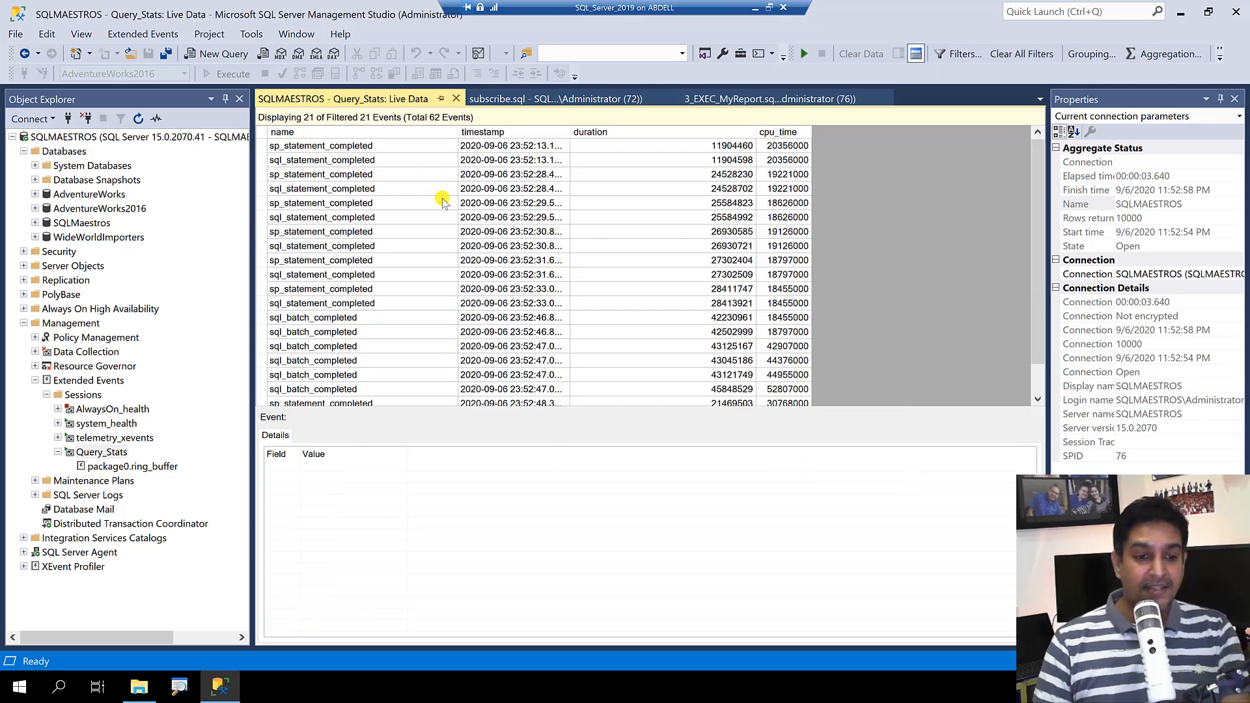
- Examine the filtered events, comparing duration, cpu_time and details of the statement-completed and batch-completed entries
left_click(466, 162)
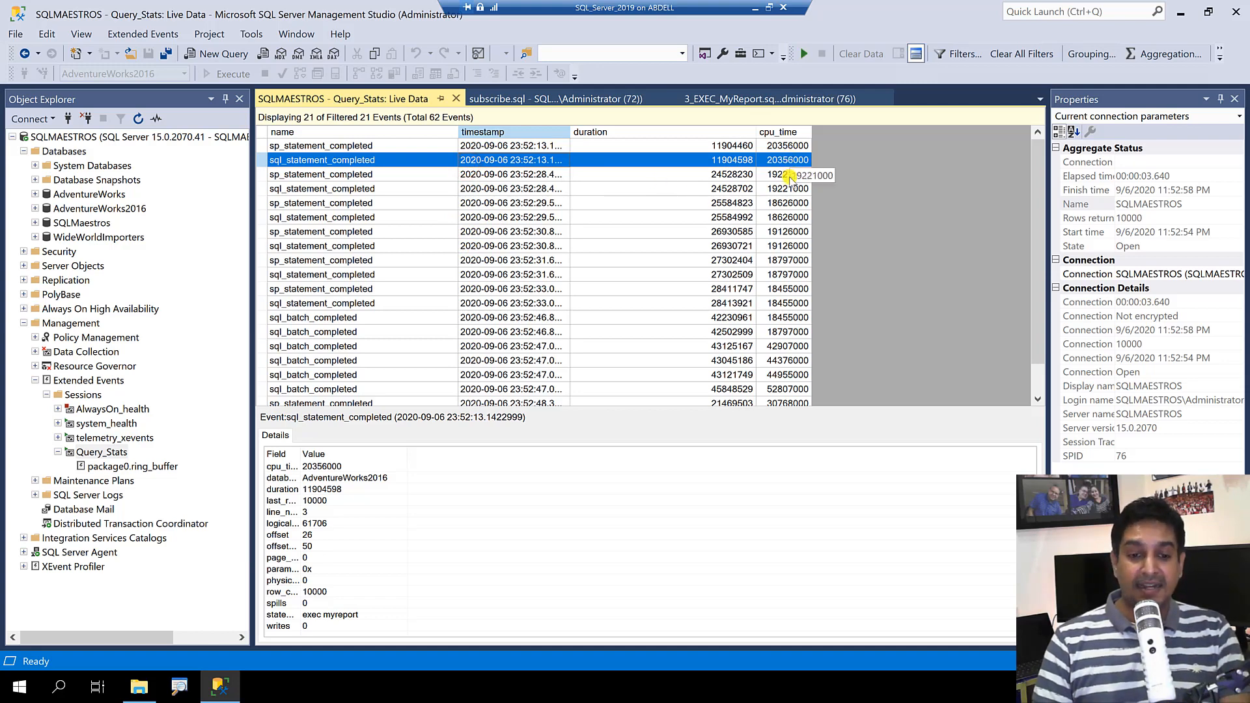
left_click(788, 332)
left_click(788, 390)
left_click_drag(787, 304, 782, 230)
left_click(370, 223)
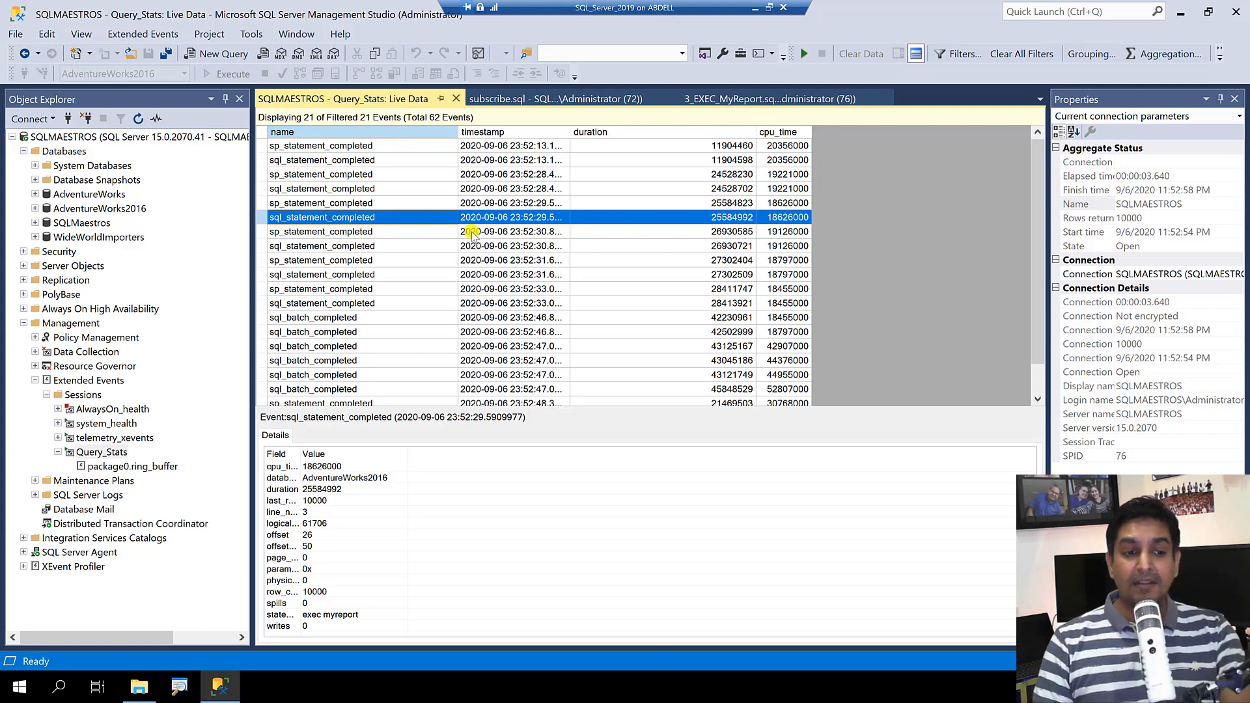
left_click(405, 205)
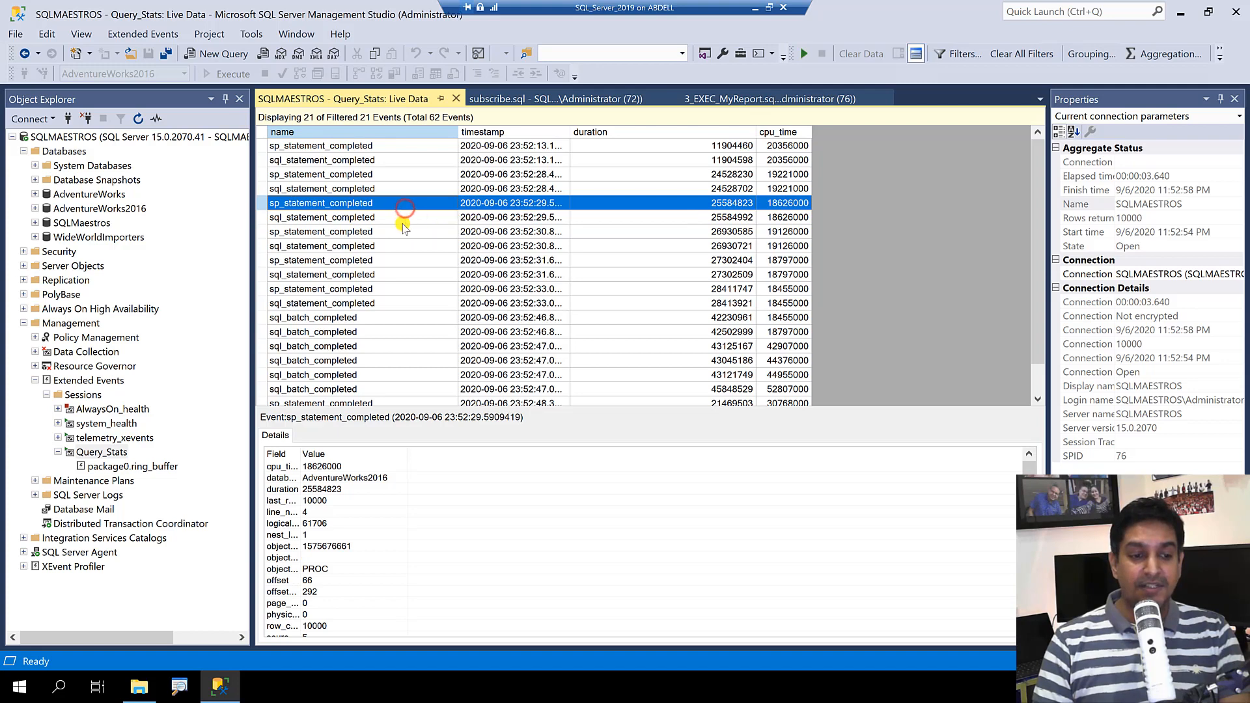
left_click(346, 148)
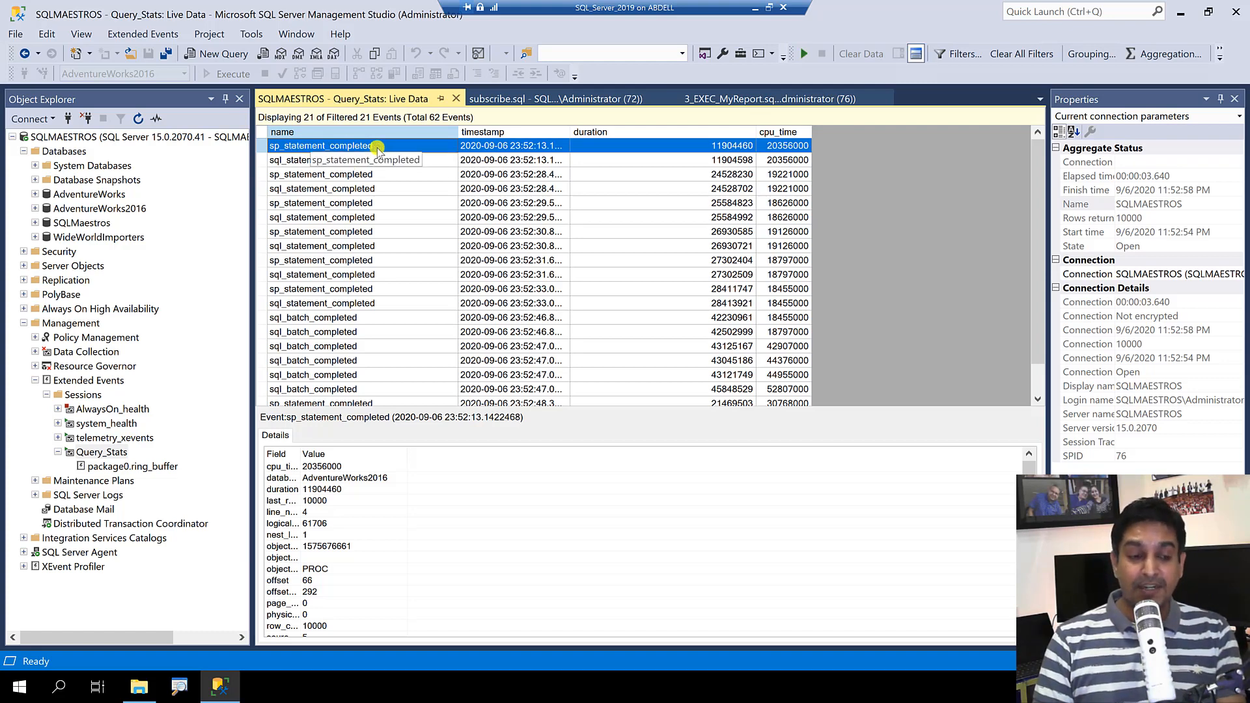
left_click(324, 318)
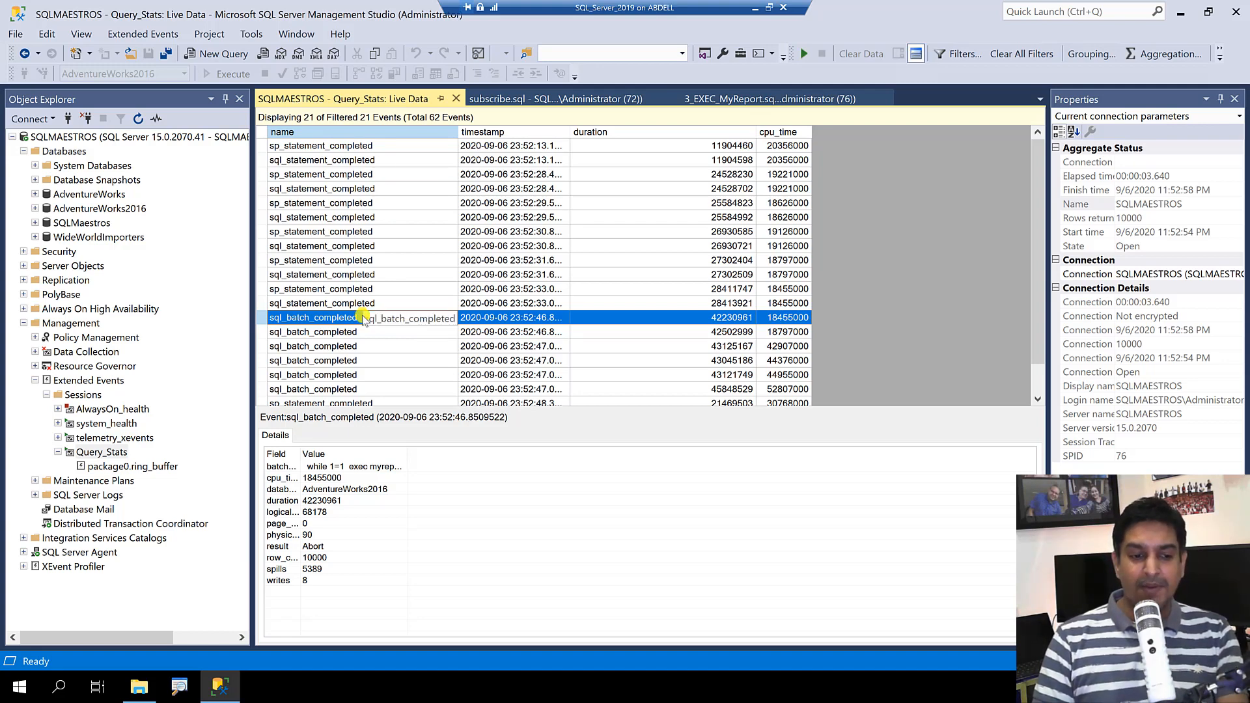
left_click(287, 146)
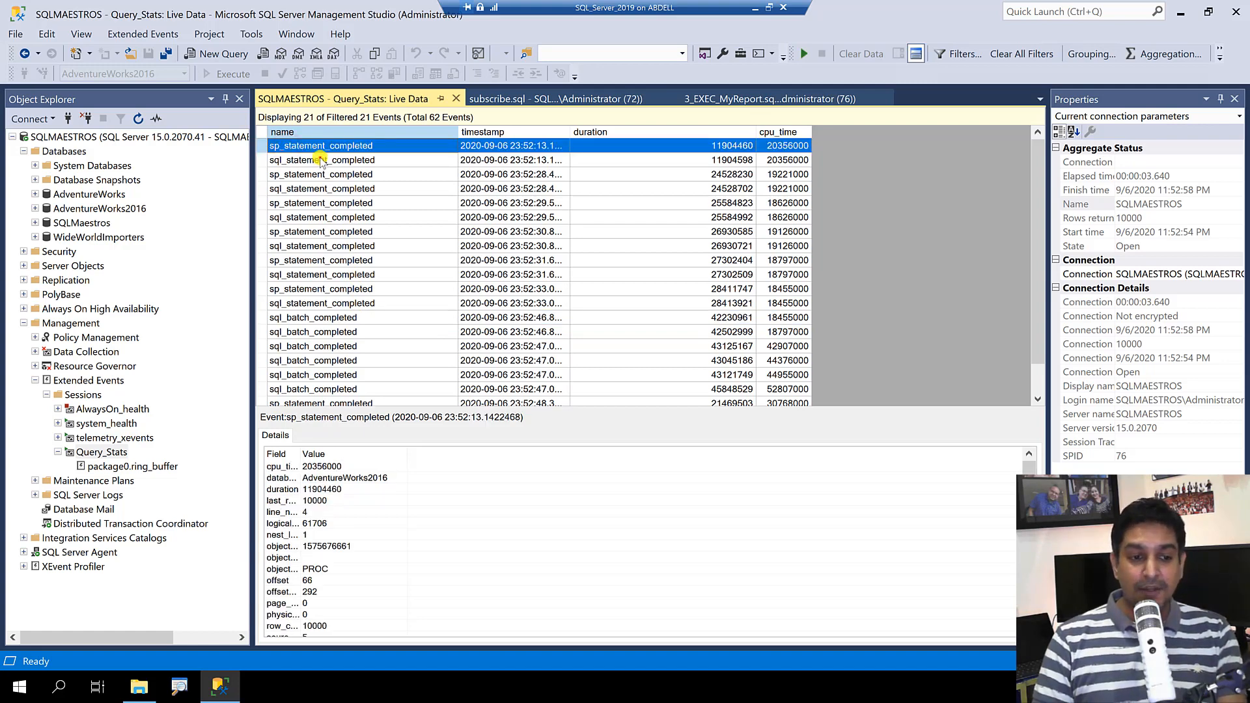
left_click(315, 332)
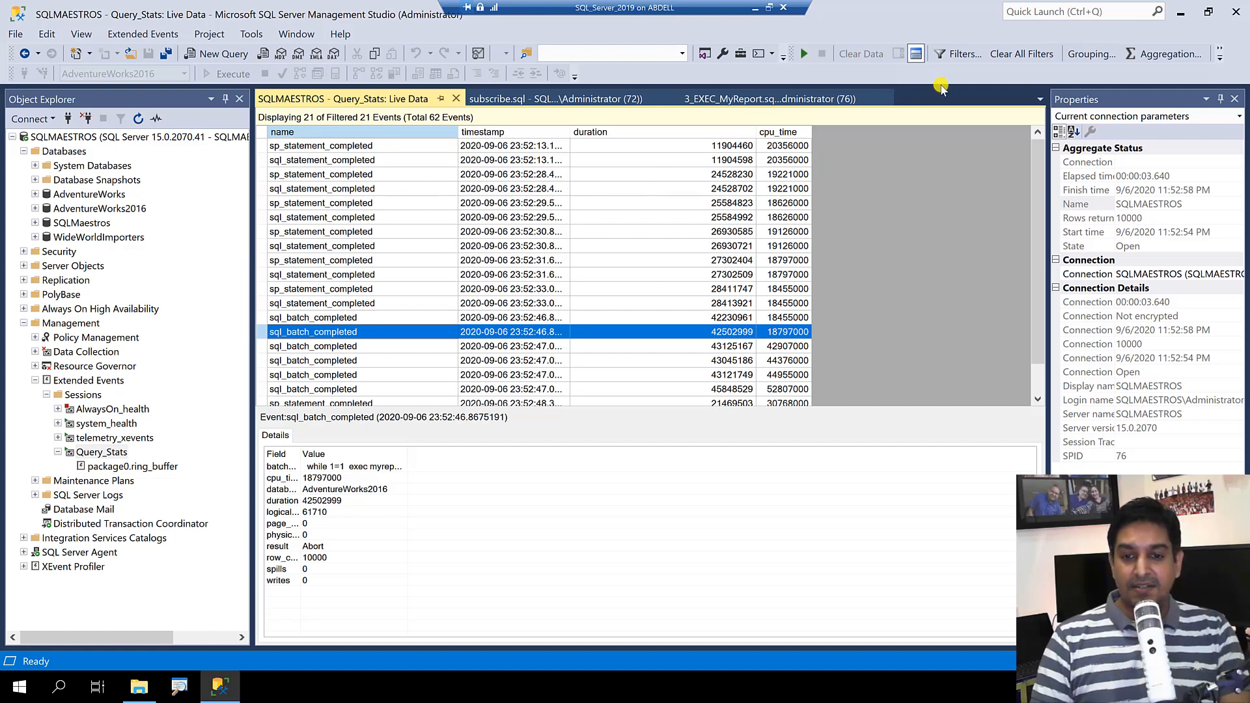
- Clear all filters from the Query_Stats live data
left_click(1007, 56)
left_click(492, 204)
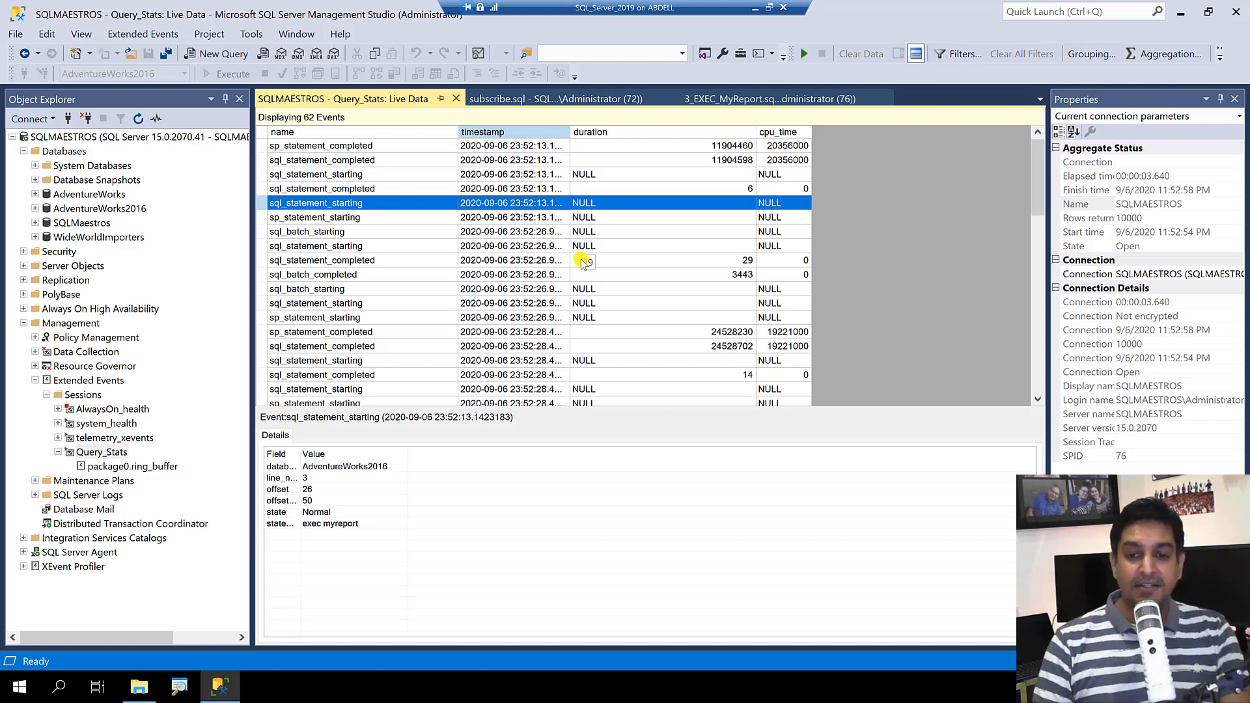
left_click(1102, 58)
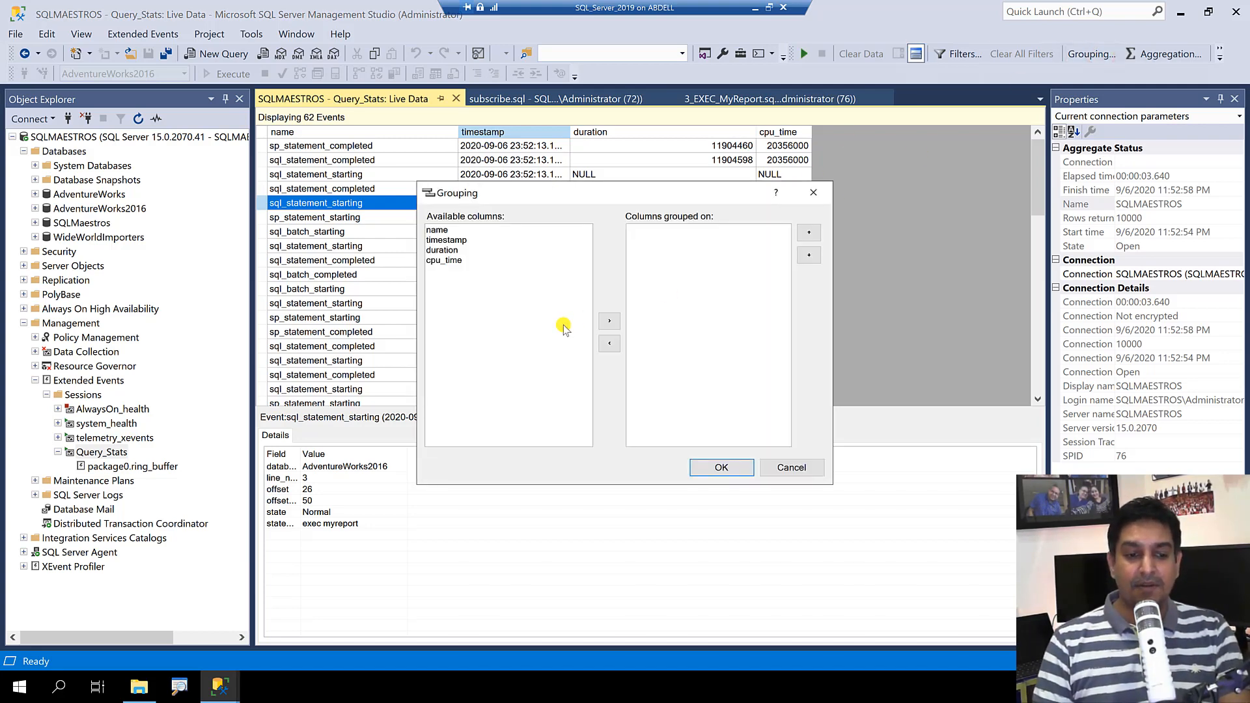
left_click(439, 231)
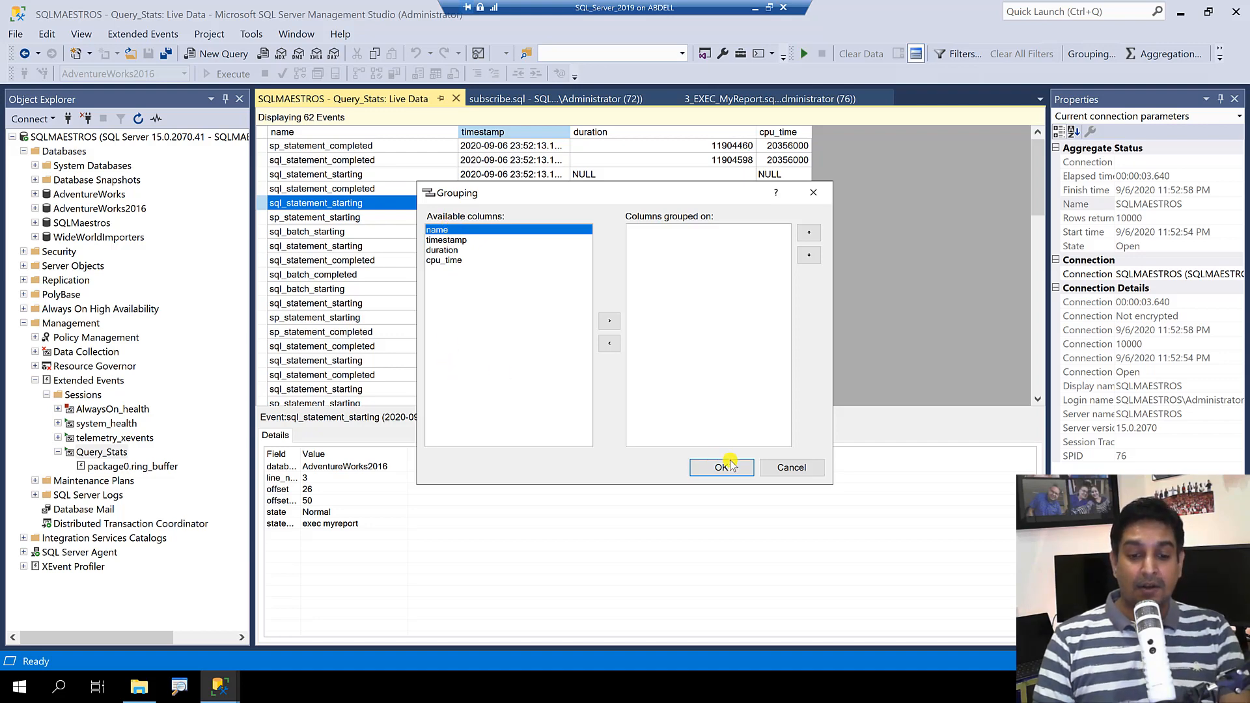
left_click(791, 467)
- Select a sql_statement_completed event and widen the Field column in its details to show the full field names
left_click(336, 260)
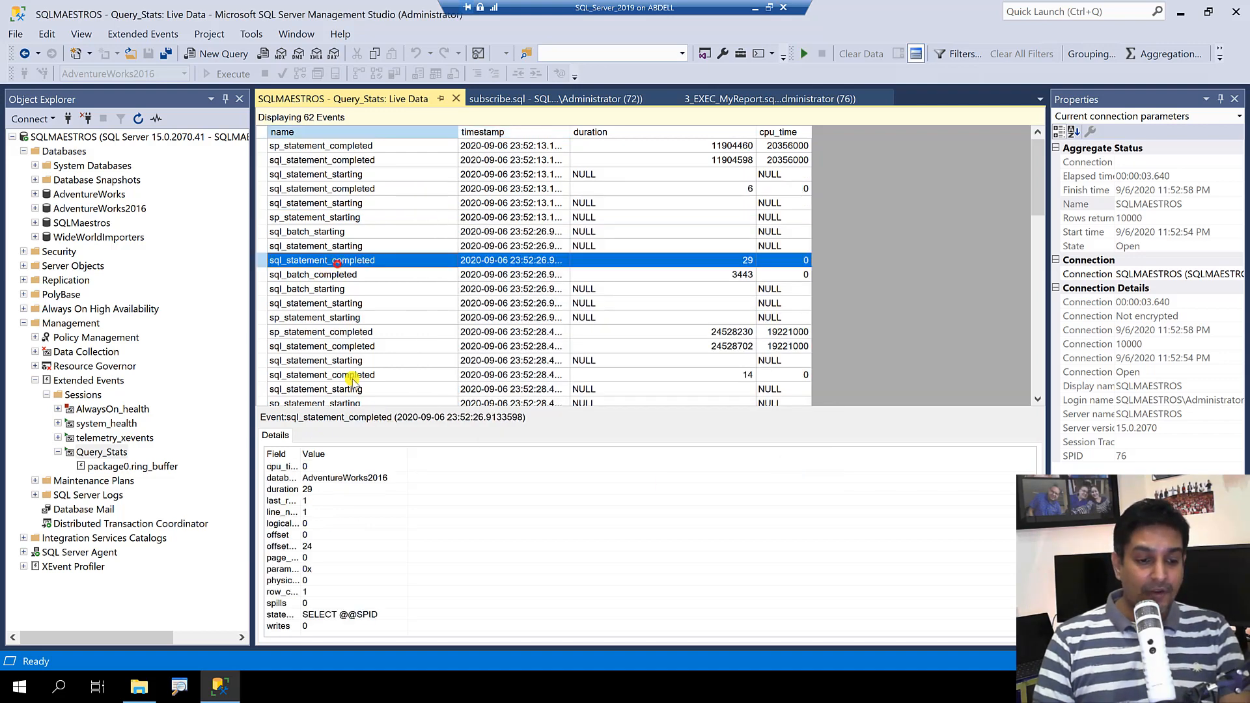
left_click(303, 453)
left_click_drag(442, 459, 441, 460)
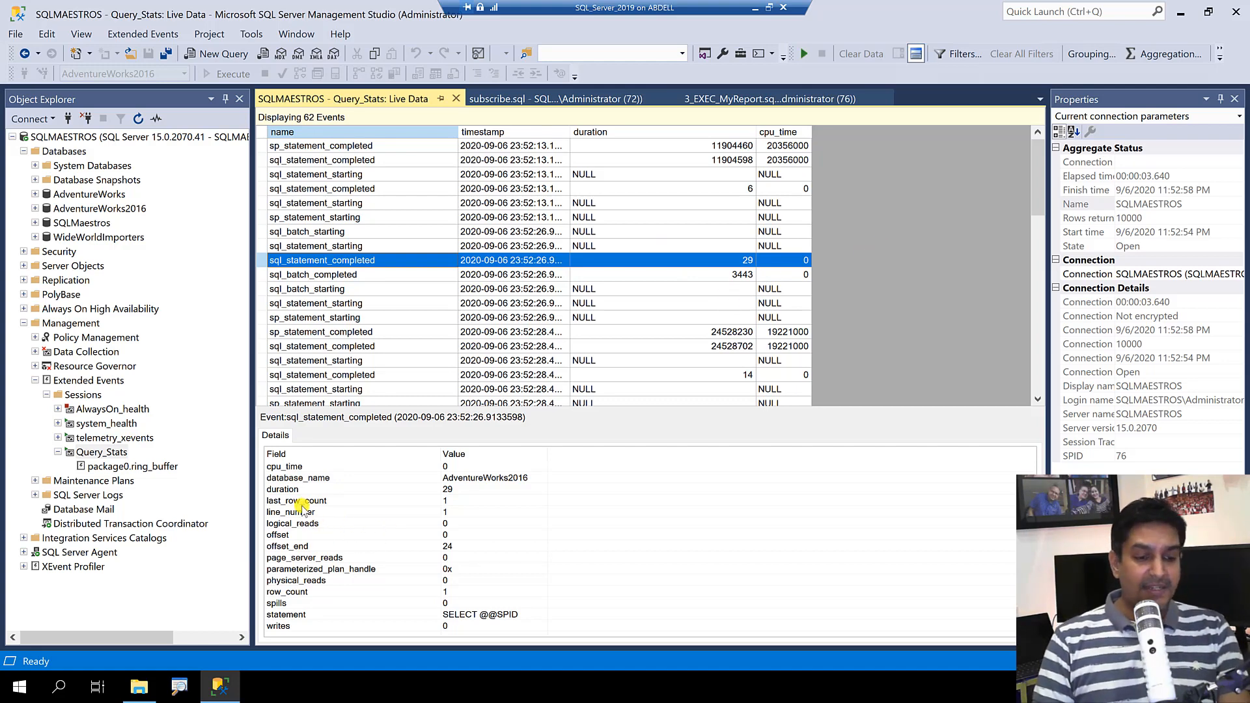
- Show the database_name field as a column in the events table and fit its width to the contents
left_click(319, 482)
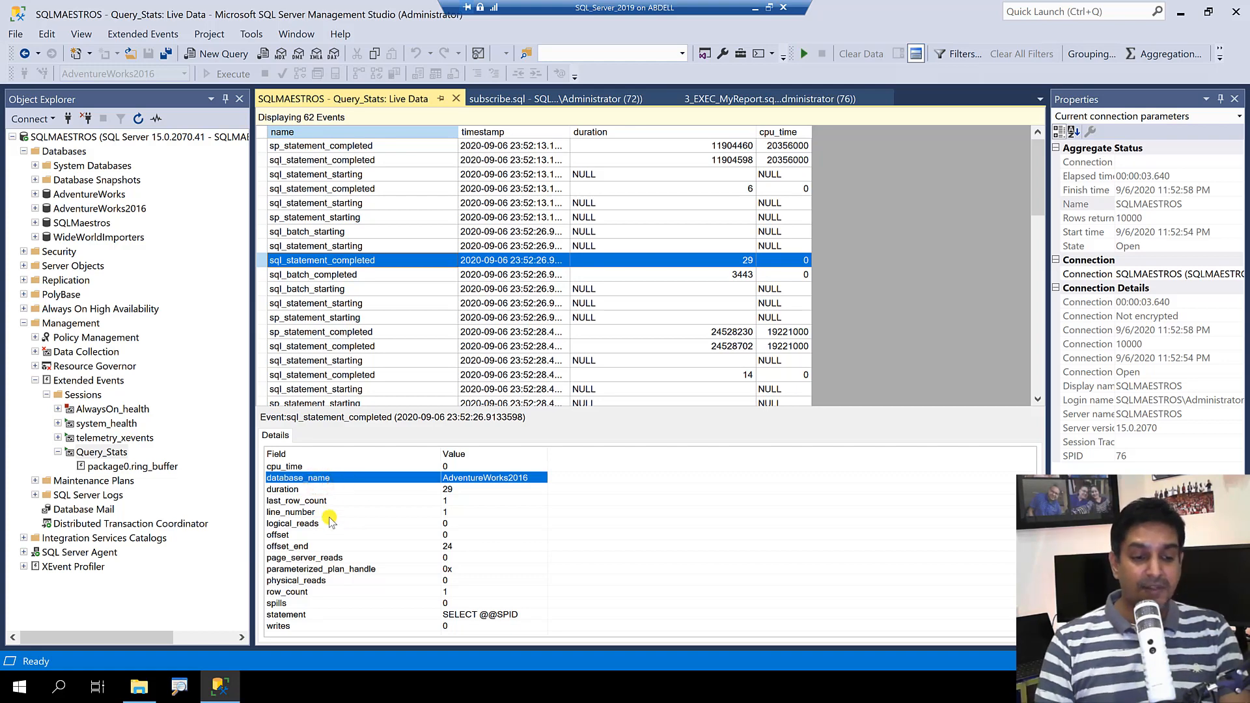
right_click(296, 479)
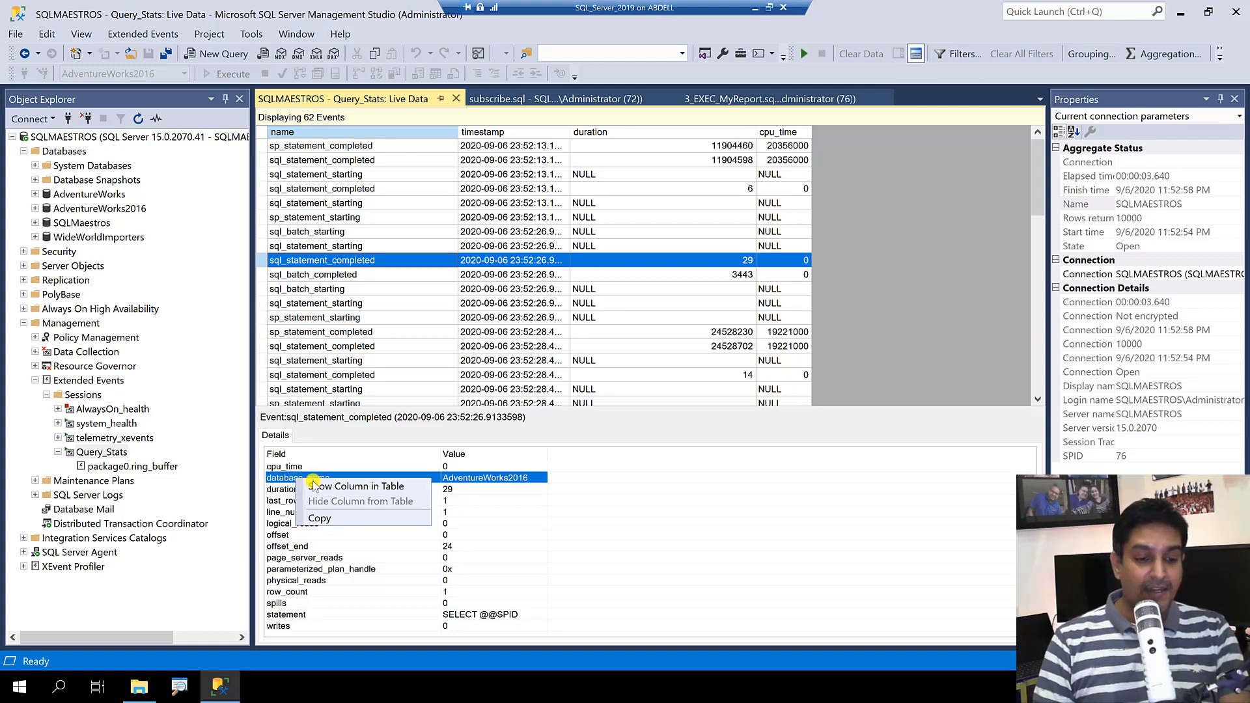
left_click(332, 486)
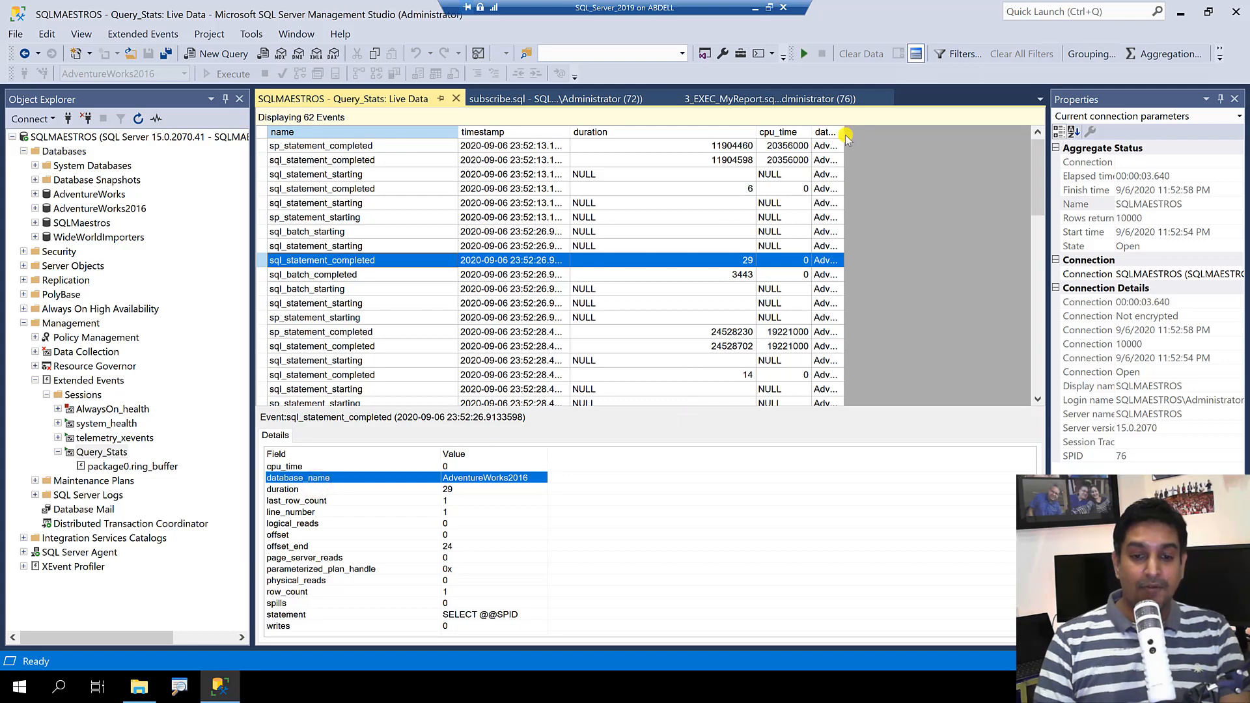
double_click(845, 135)
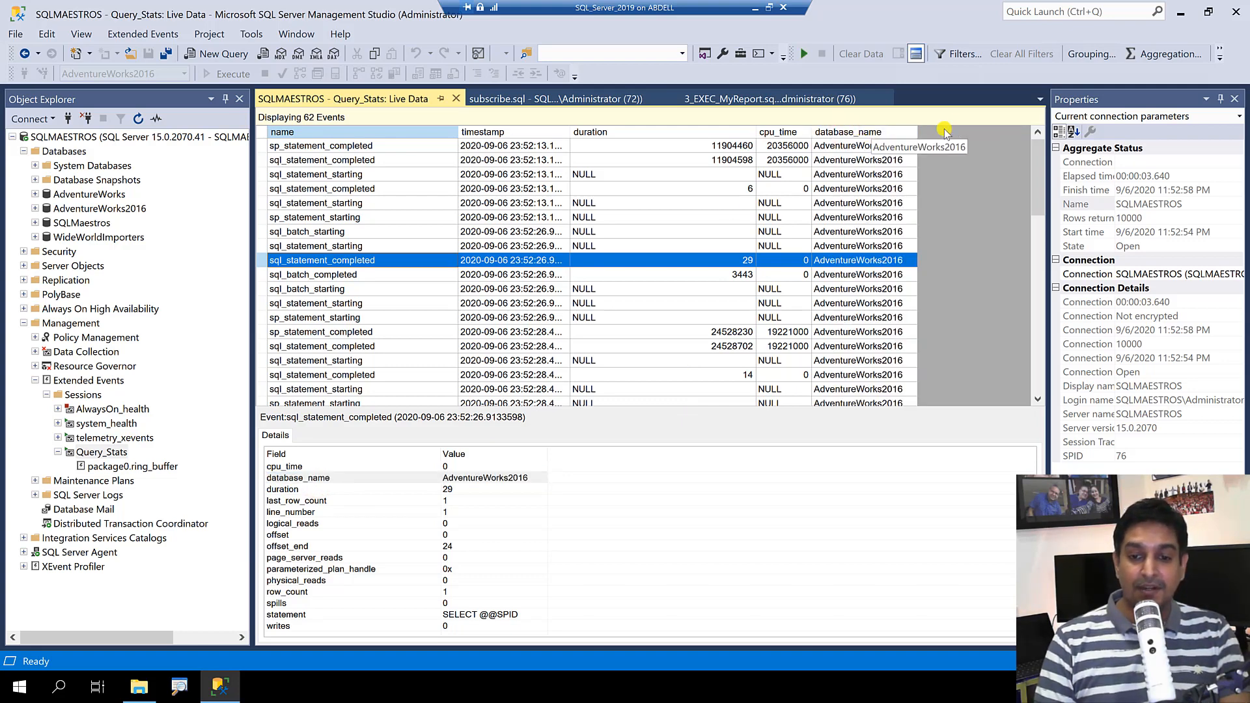
- Group the Query_Stats live data events by the name column
left_click(1091, 54)
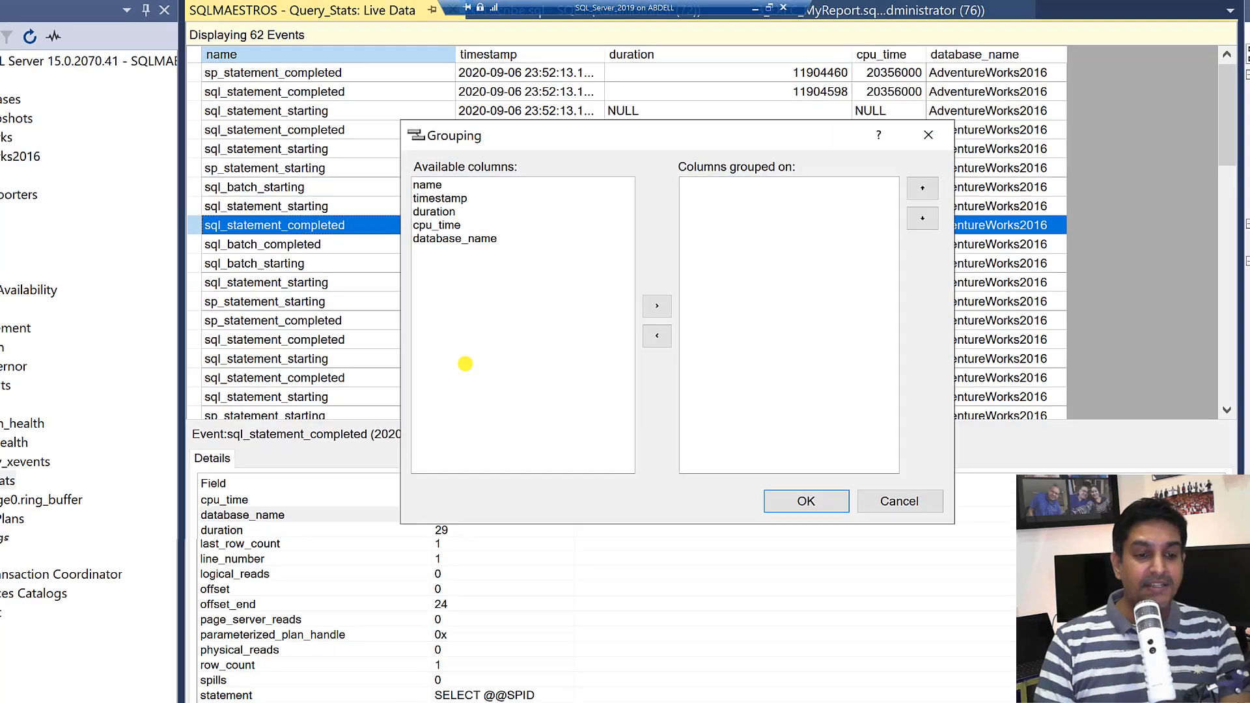
left_click(465, 364)
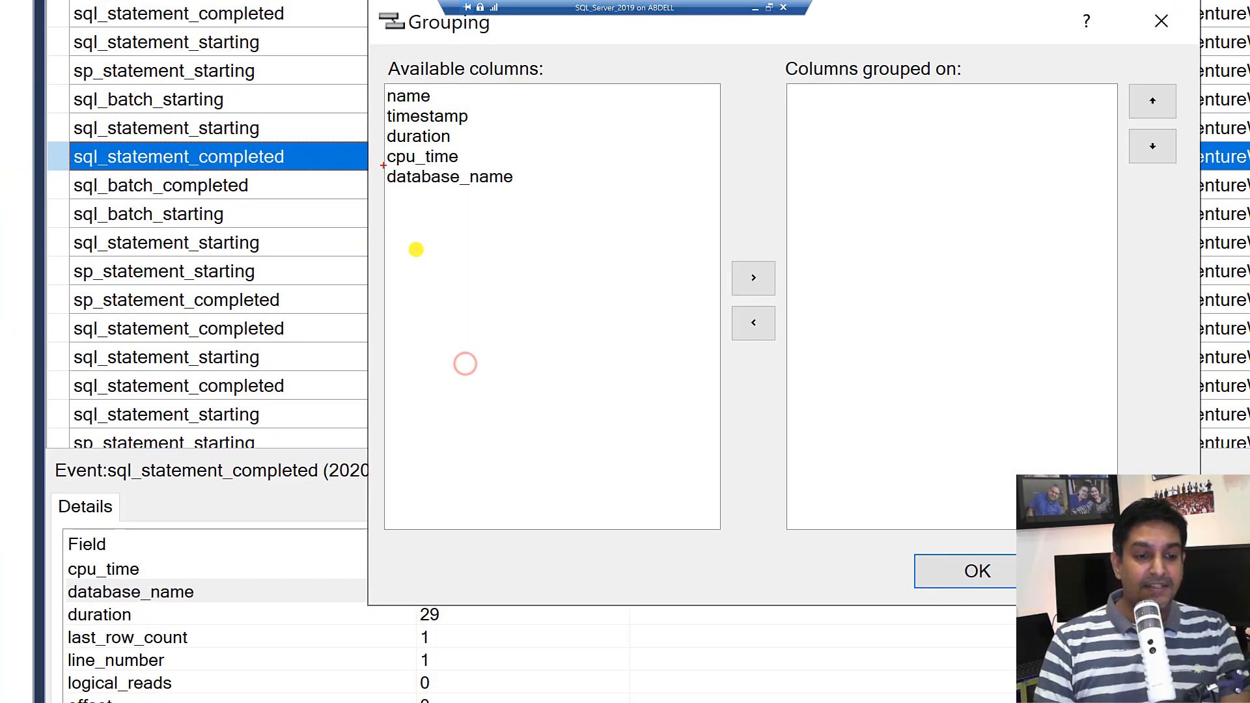
left_click_drag(383, 164, 598, 194)
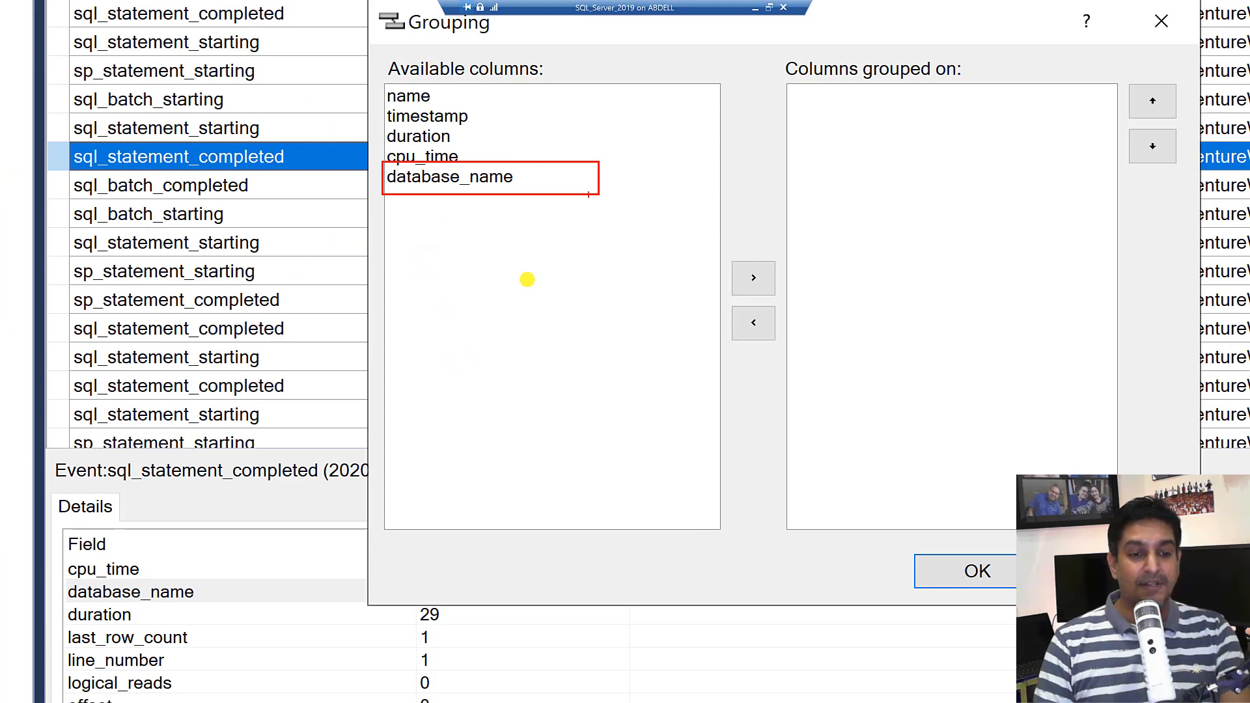
key("Escape")
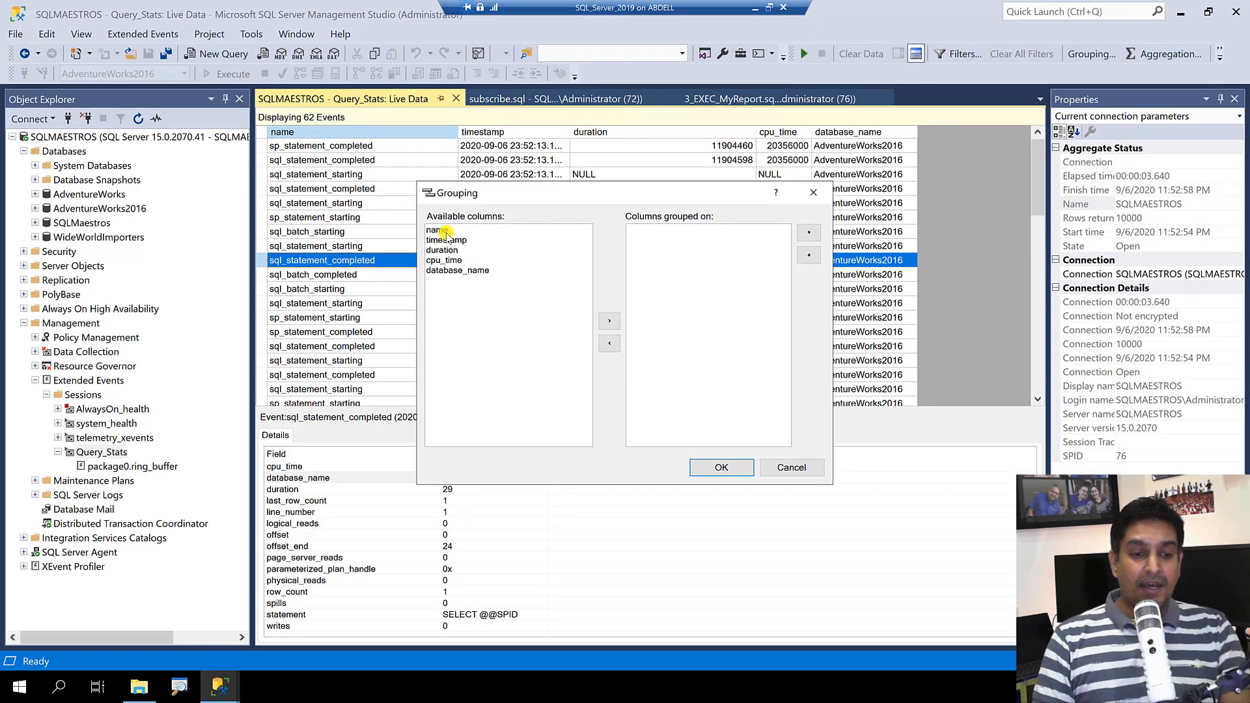
left_click(445, 231)
left_click(609, 320)
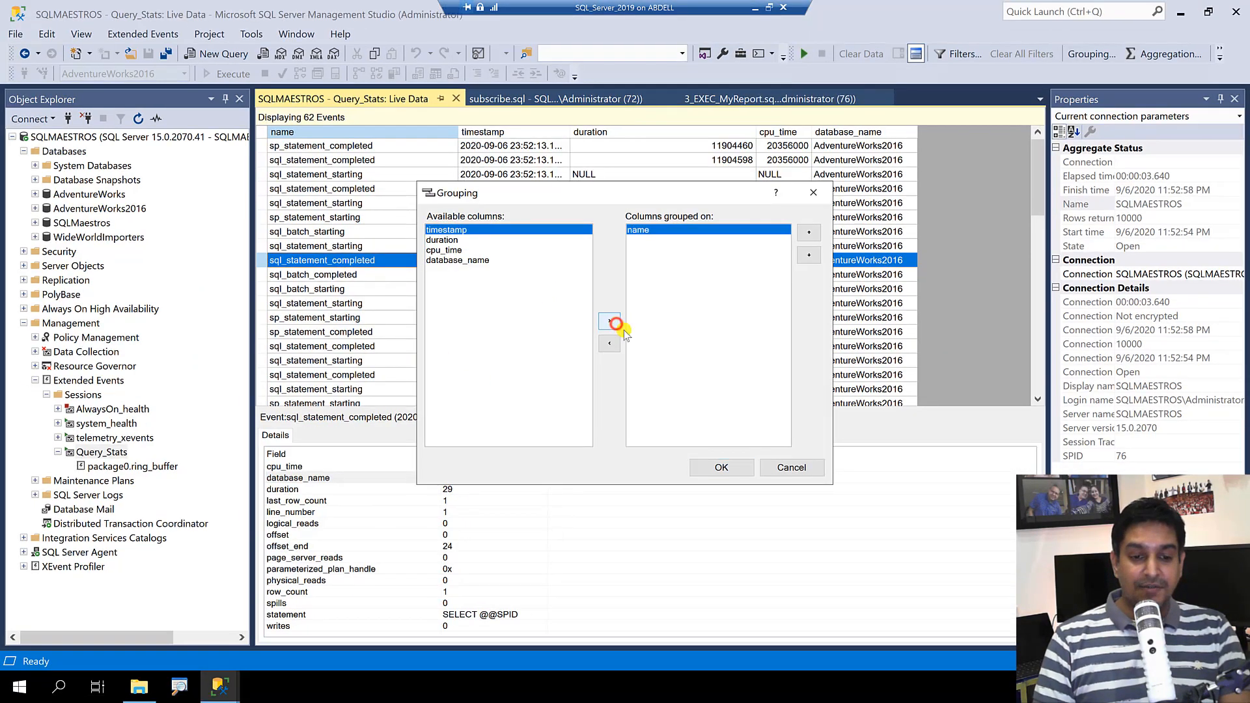
left_click(721, 467)
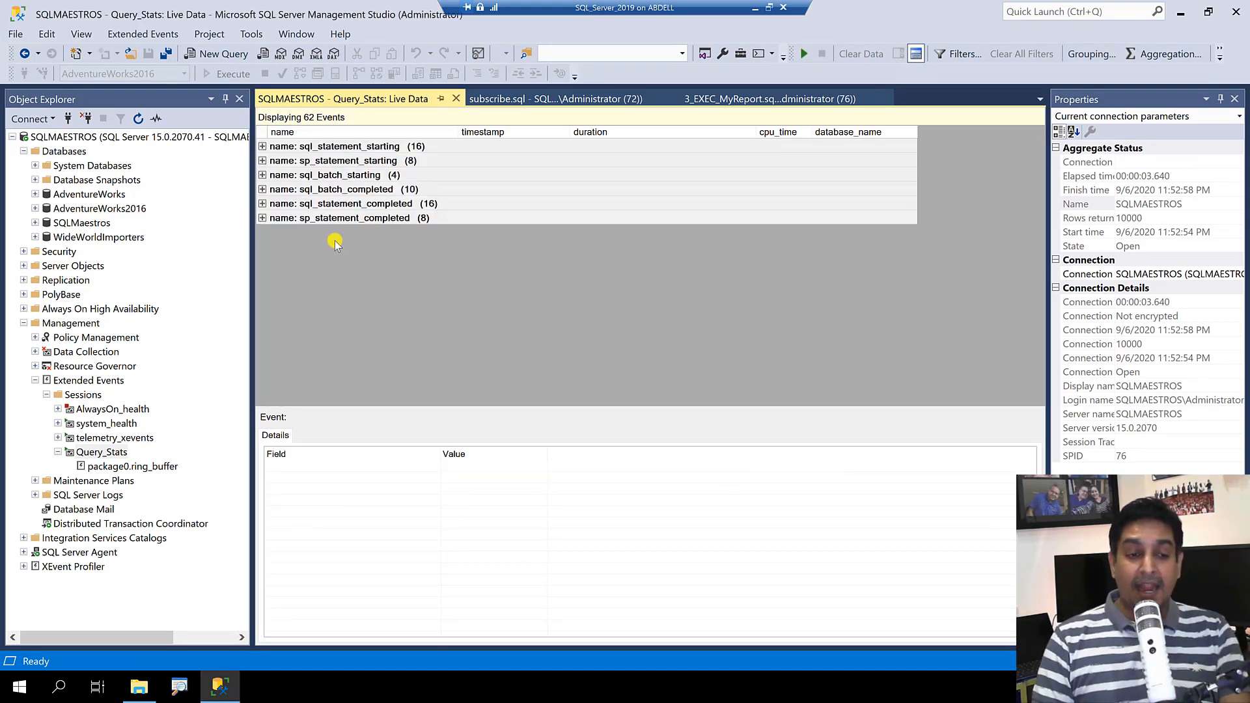
- Inspect the events inside the sql_statement_starting, sp_statement_starting and sql_batch_starting groups, collapsing each group again
left_click(262, 146)
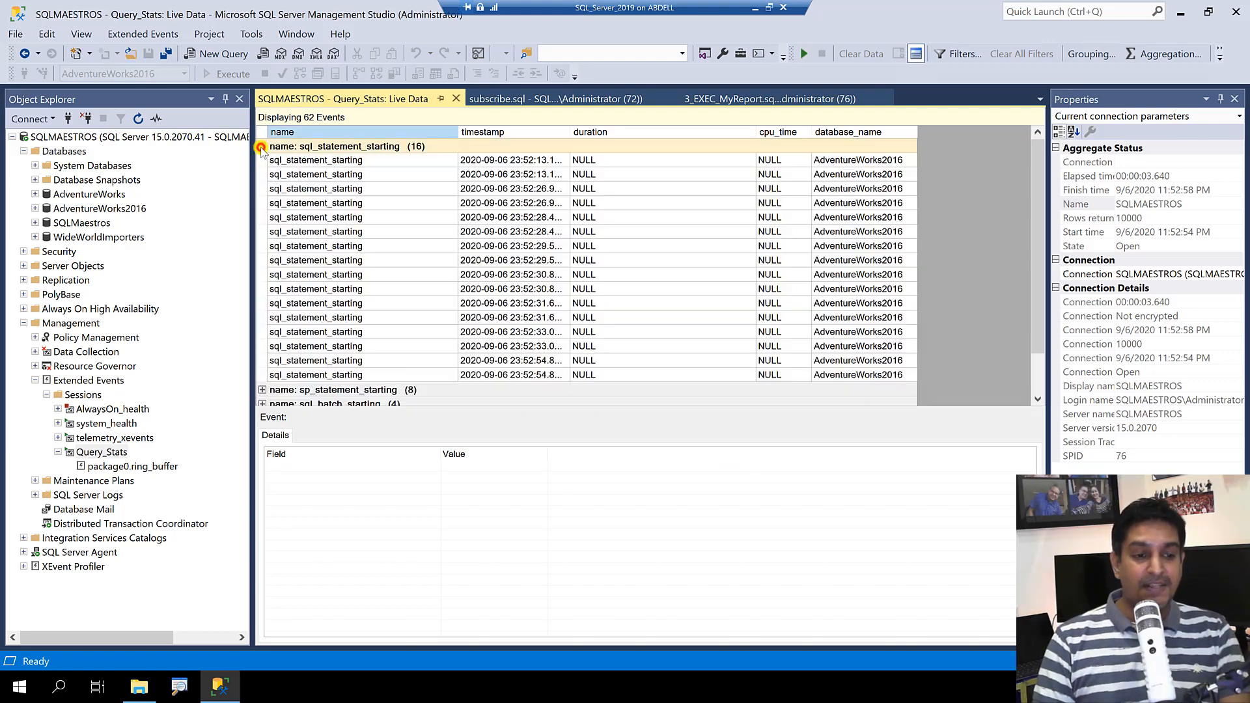
left_click(262, 147)
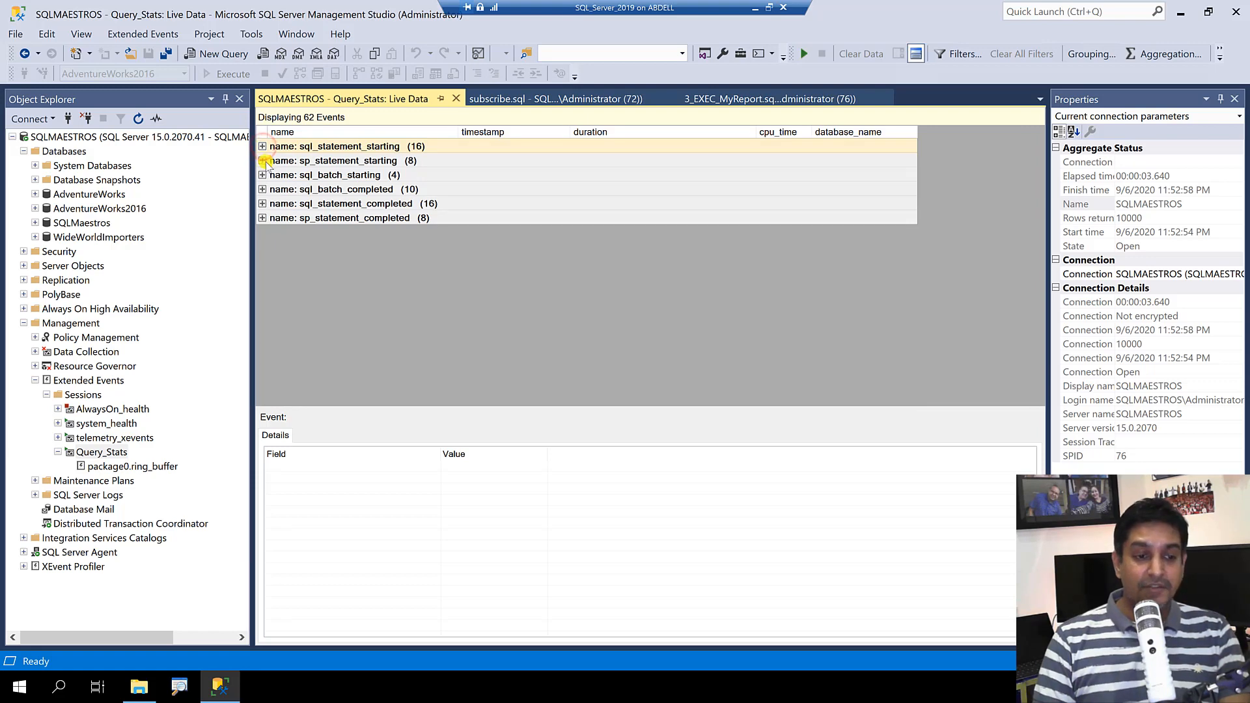
left_click(263, 161)
left_click(262, 290)
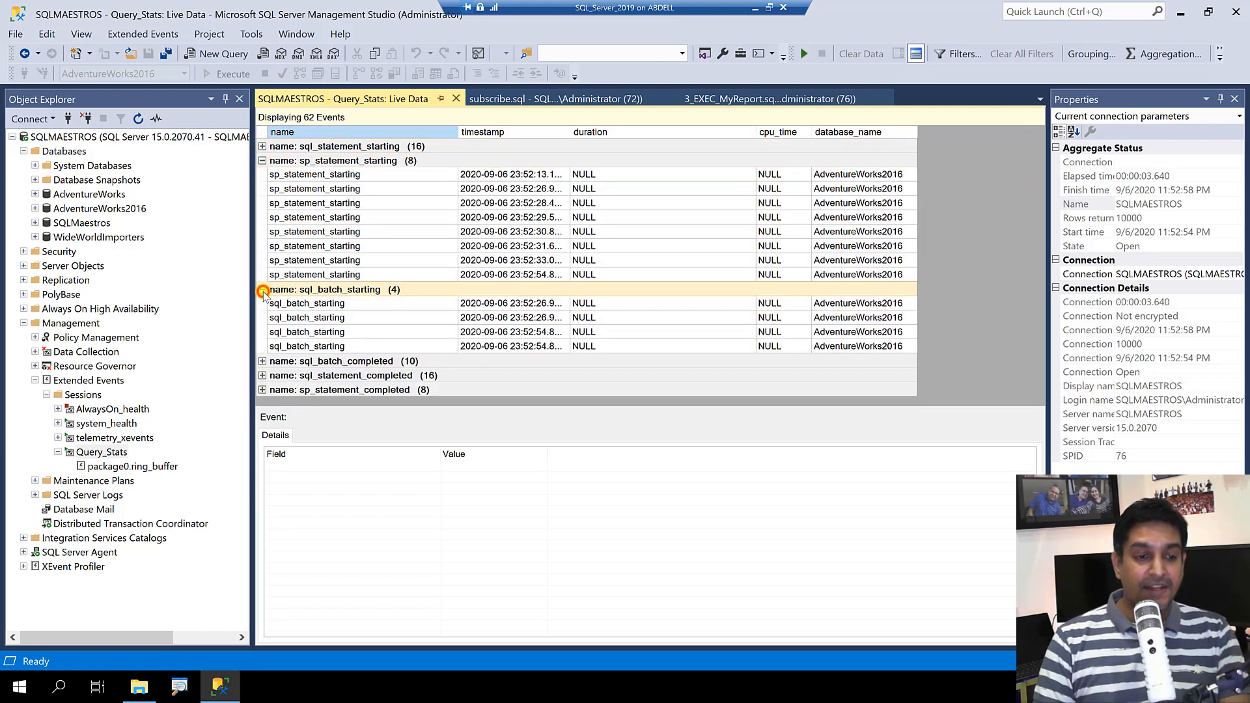
left_click(263, 161)
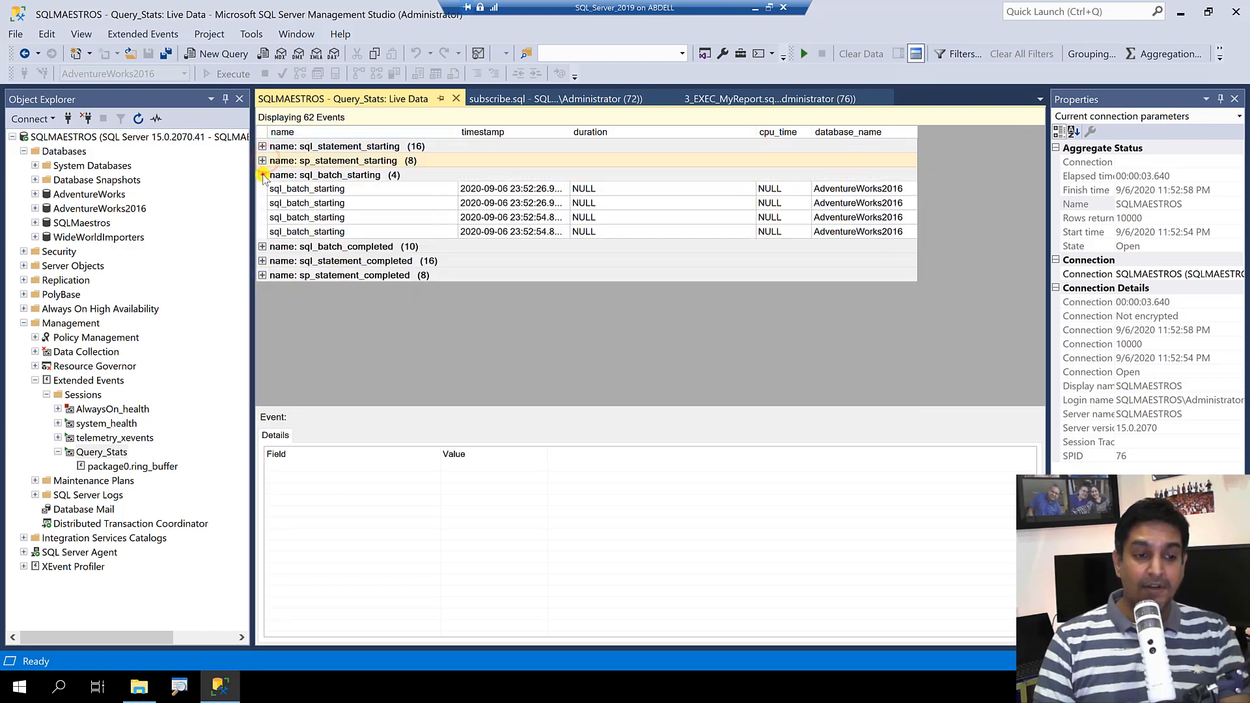
left_click(262, 175)
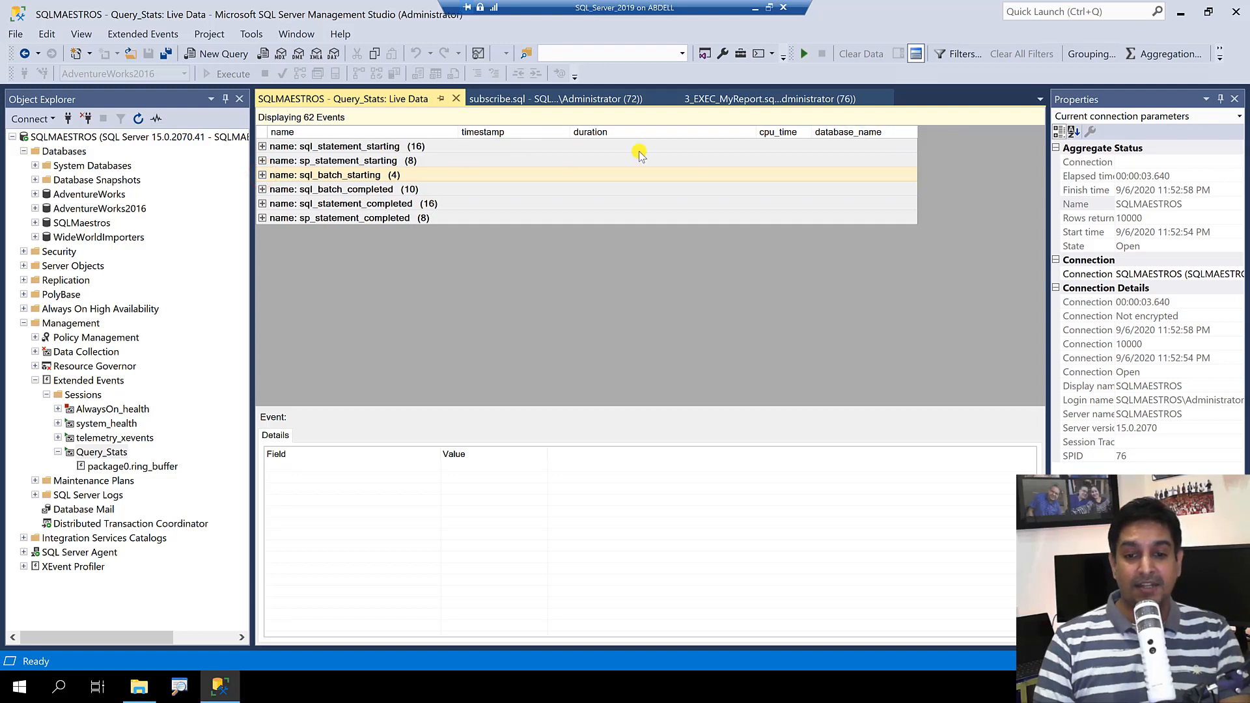
- Try adding database_name as a second grouping column, and remove all grouping from the events
left_click(1081, 54)
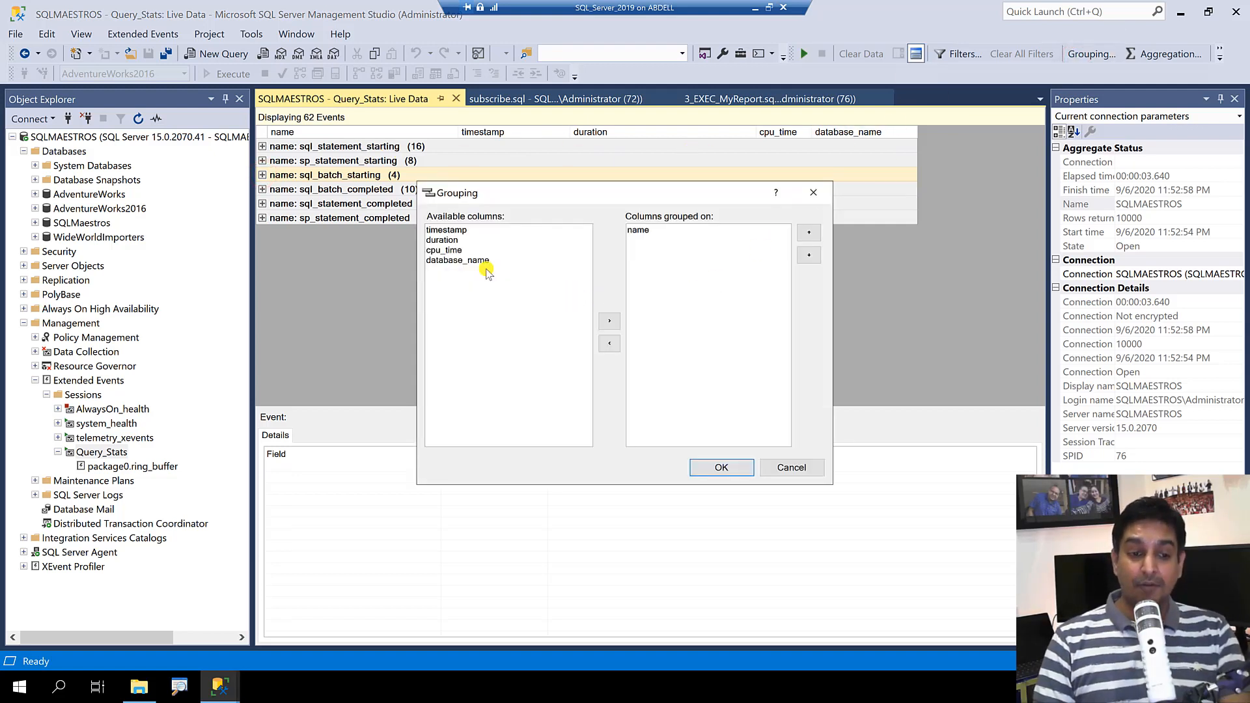
left_click(455, 260)
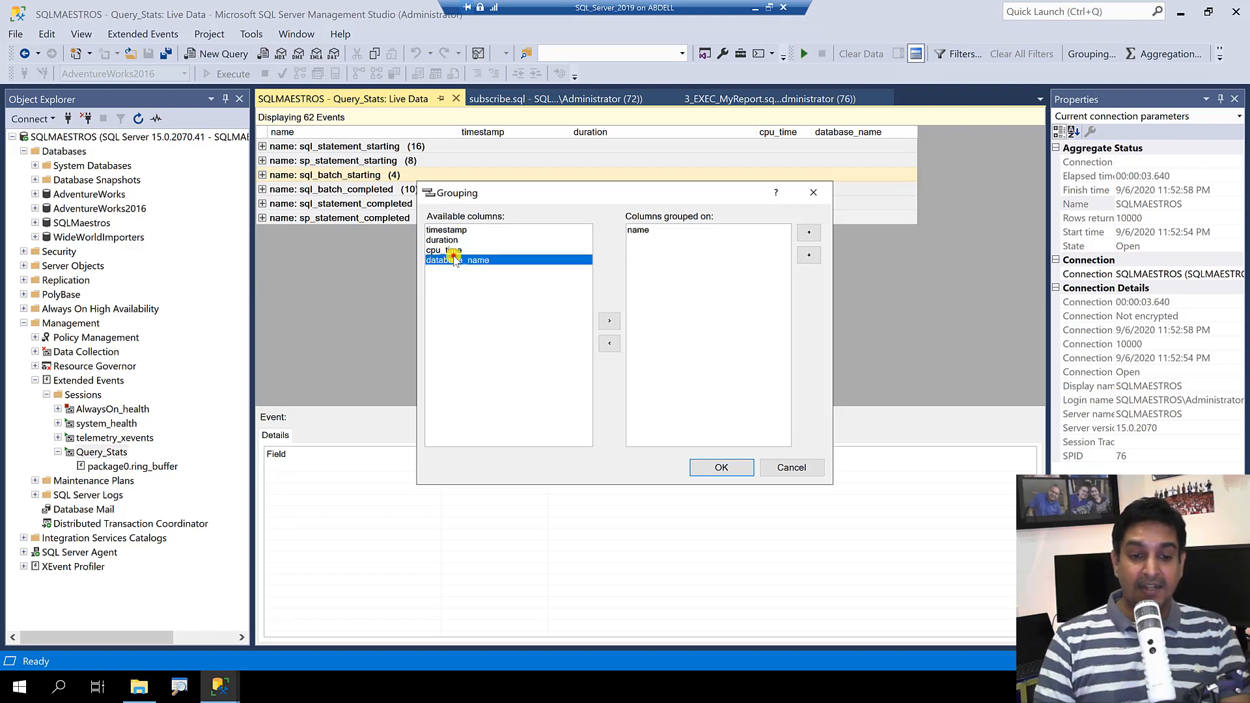
left_click(609, 320)
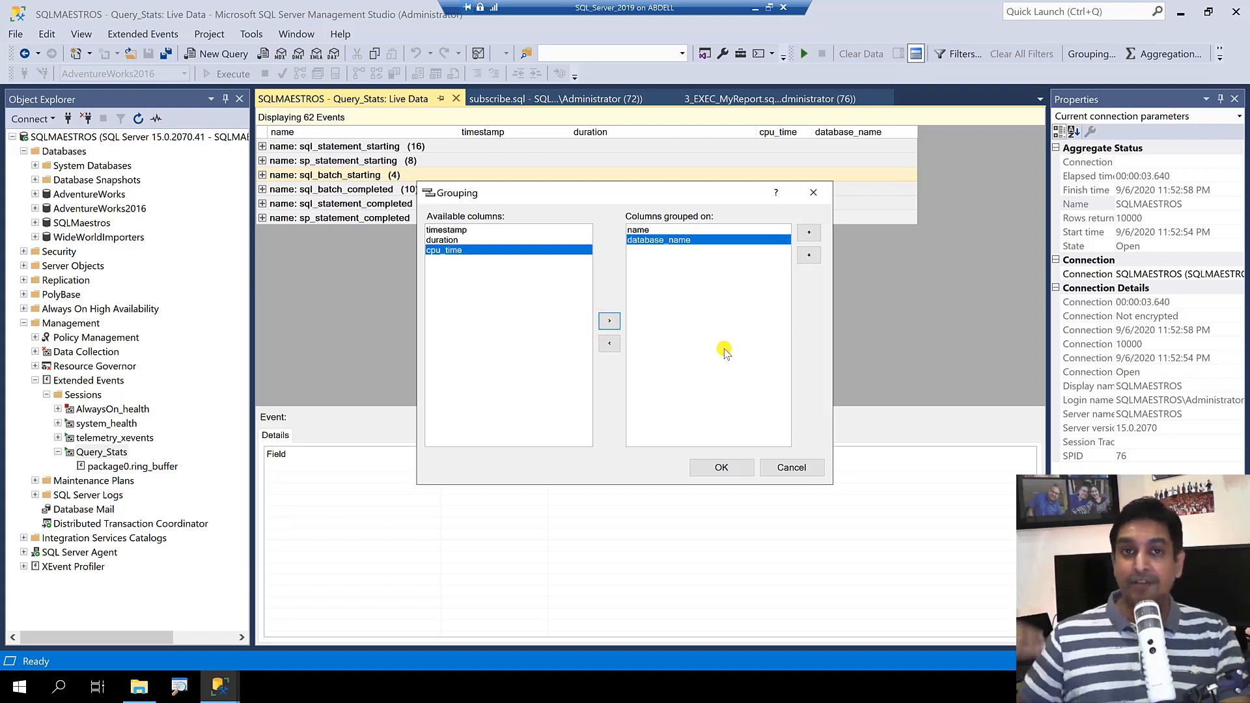
left_click(608, 344)
left_click(608, 344)
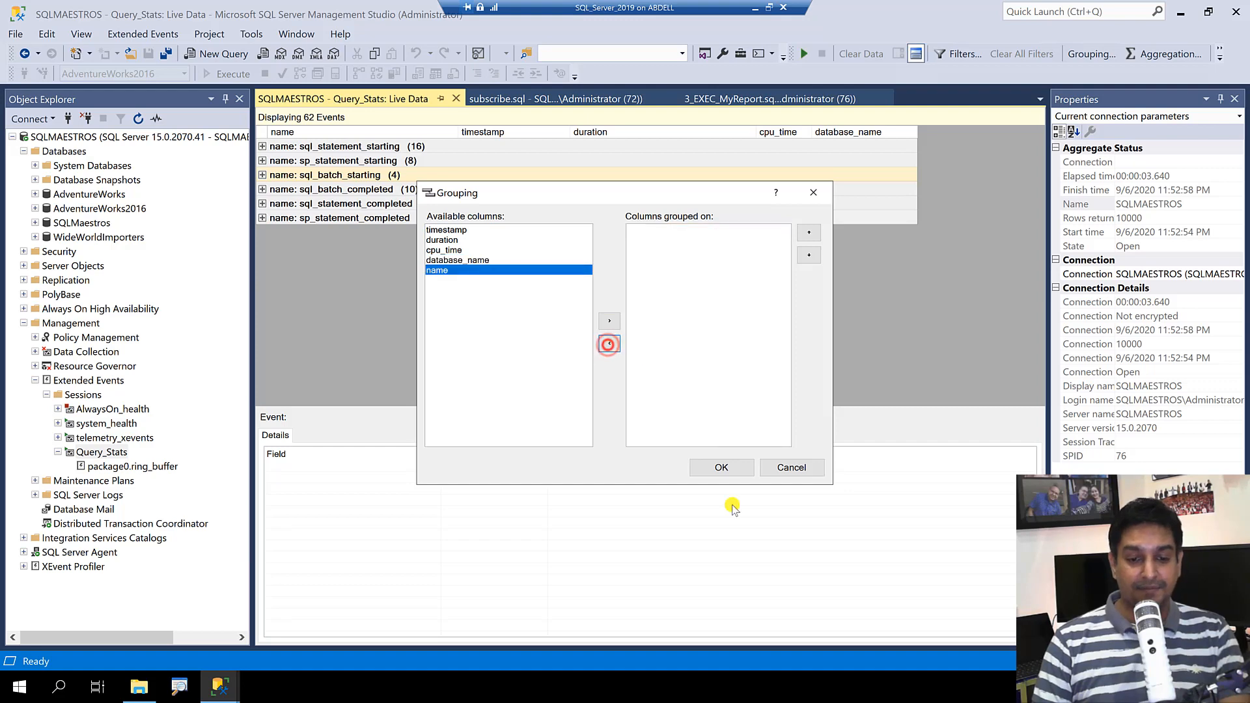
left_click(721, 468)
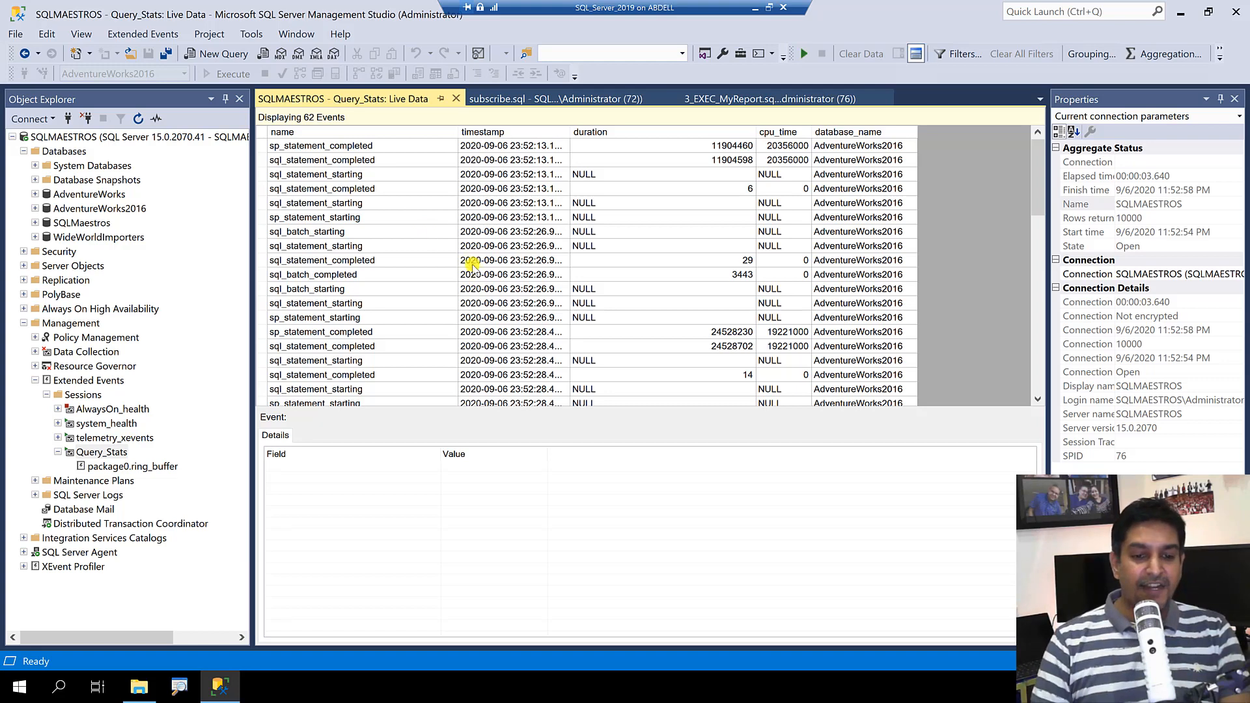
- Bookmark the sp_statement_completed event that has a duration of 24528230
left_click(1037, 313)
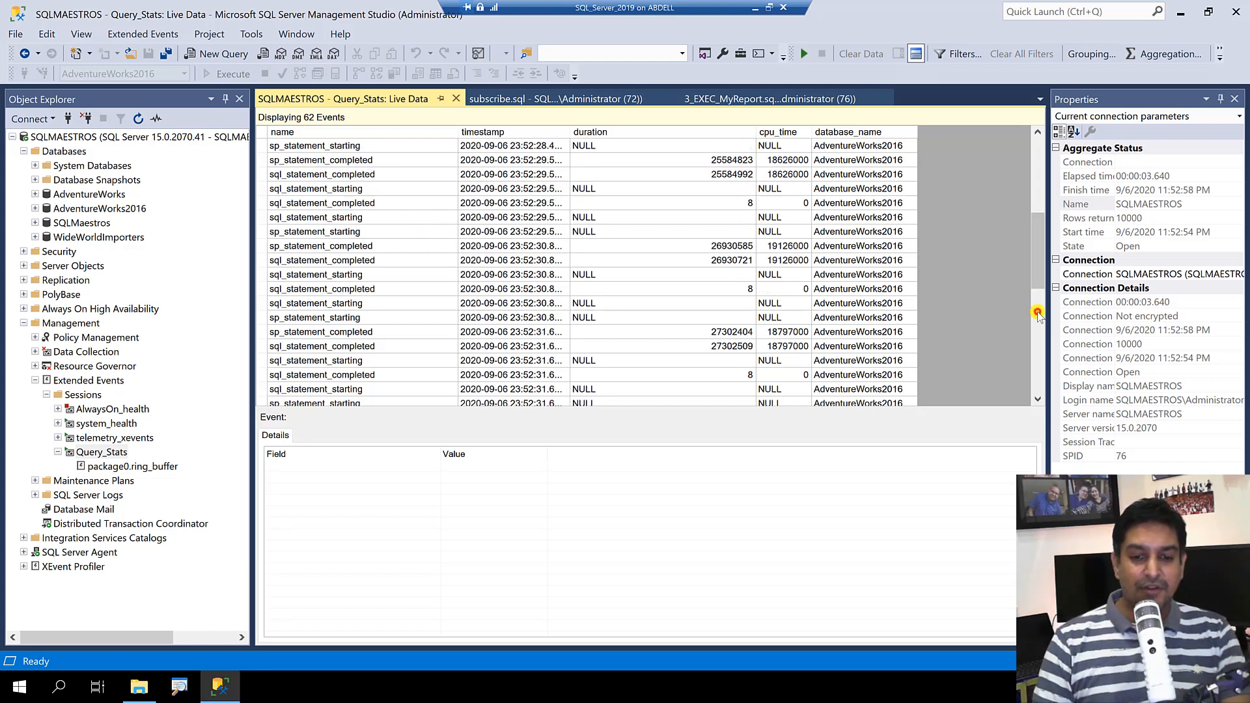
left_click(332, 251)
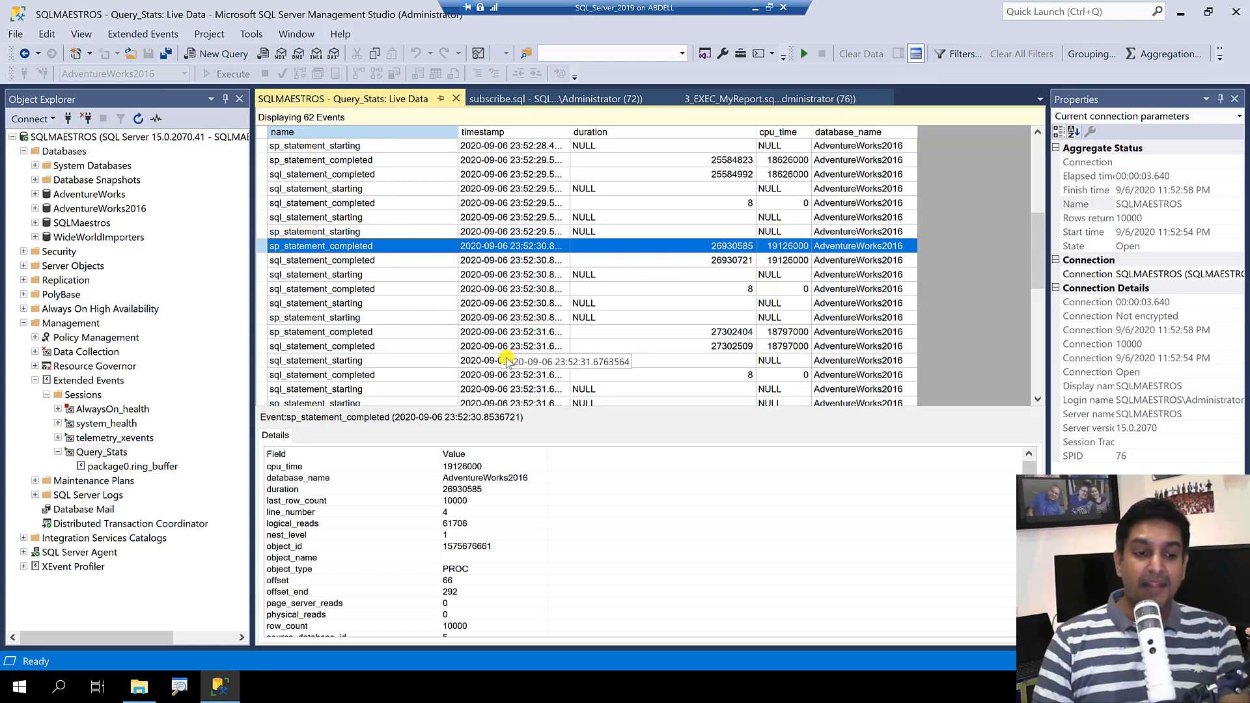
left_click(1037, 370)
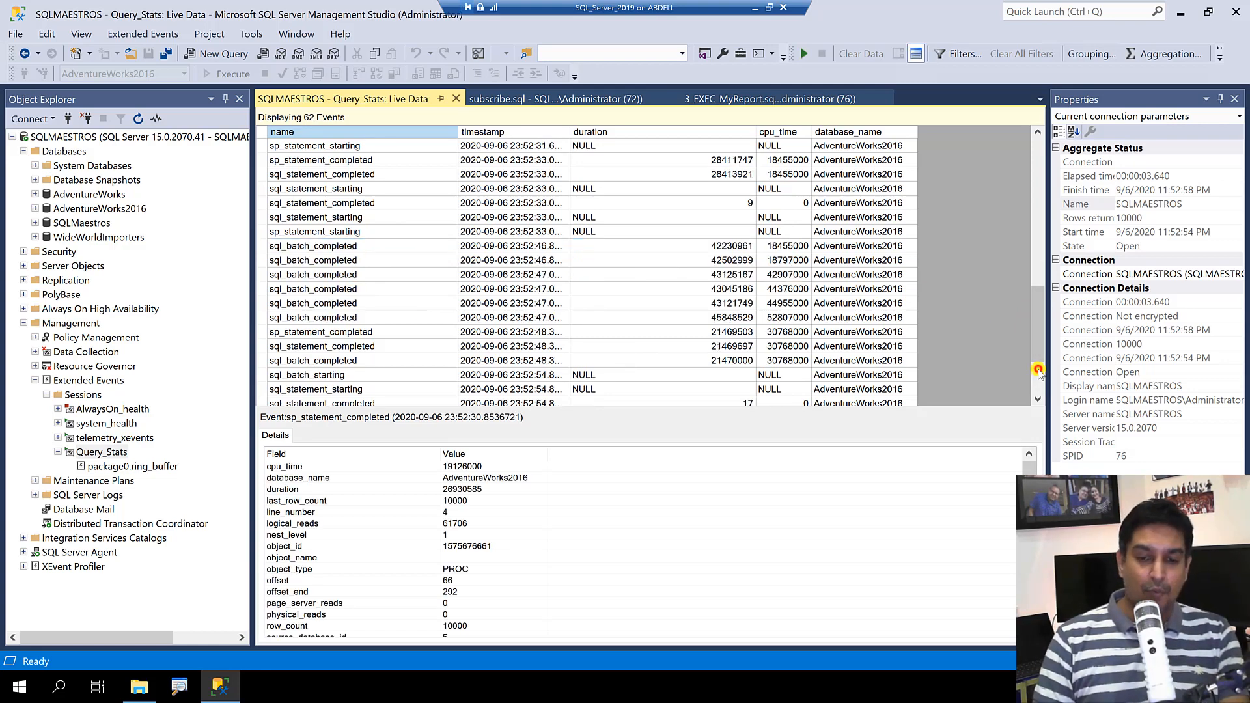
left_click(1036, 382)
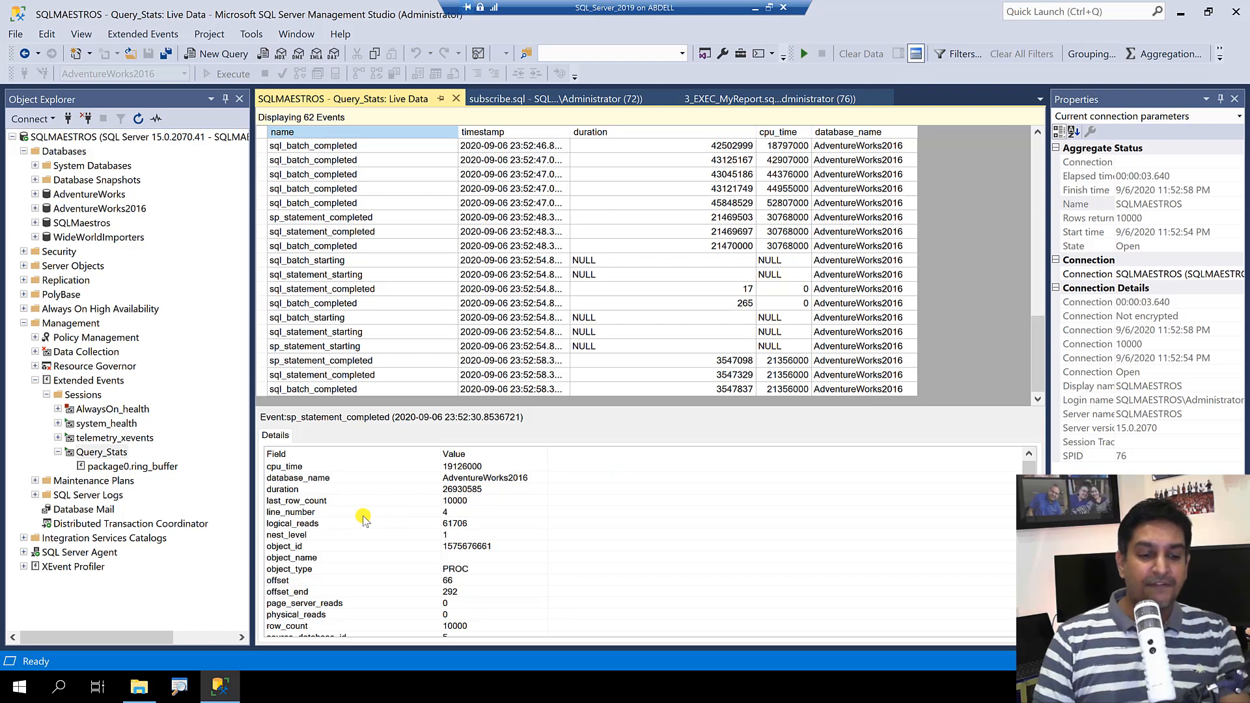
left_click_drag(1033, 364, 1035, 212)
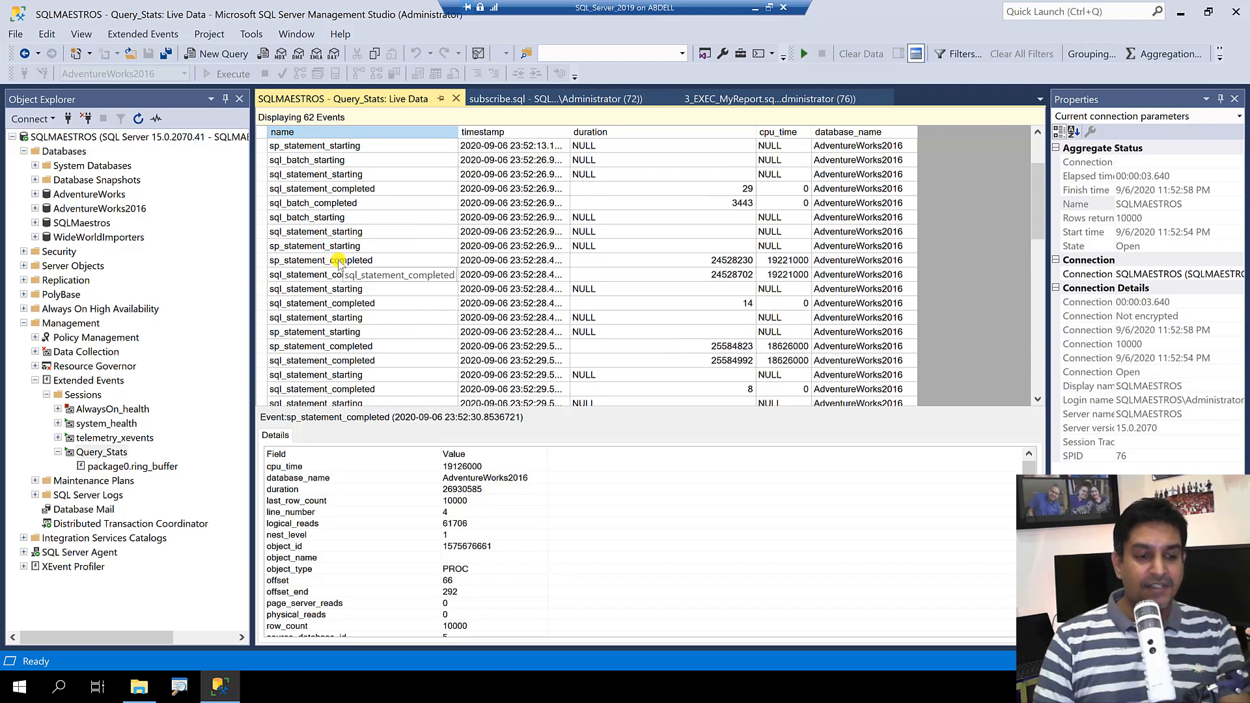
left_click(355, 260)
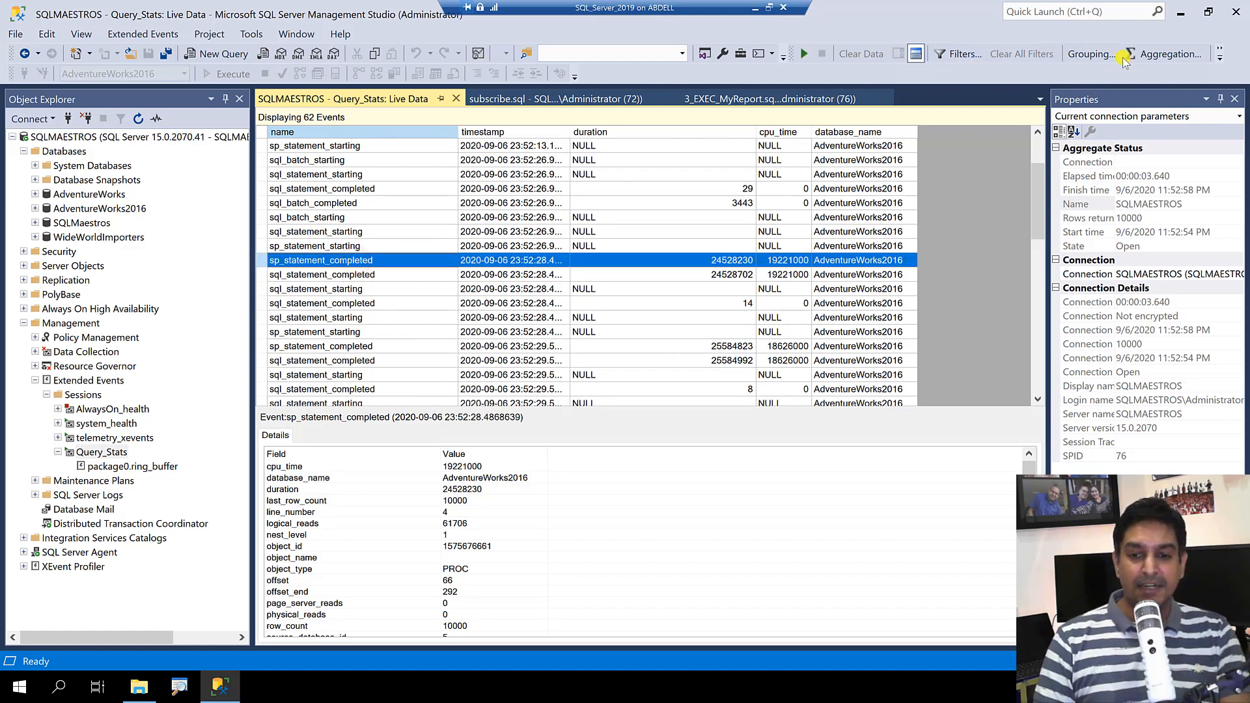
right_click(311, 262)
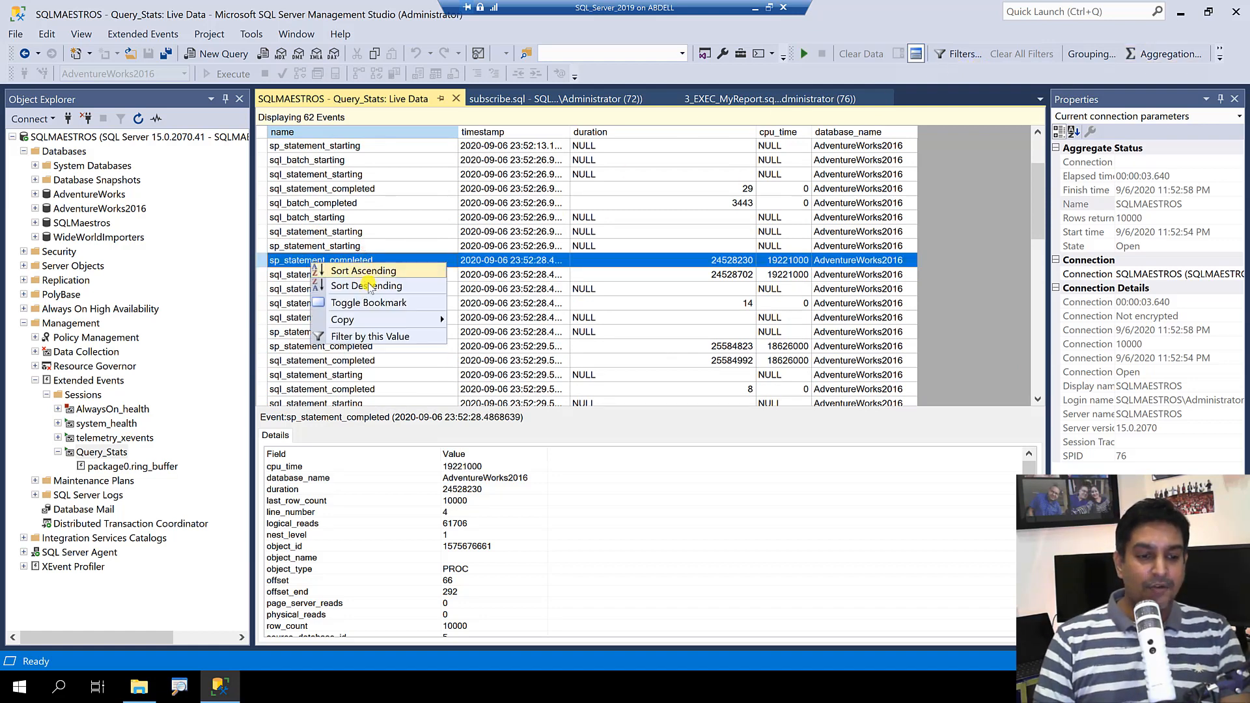
left_click(372, 304)
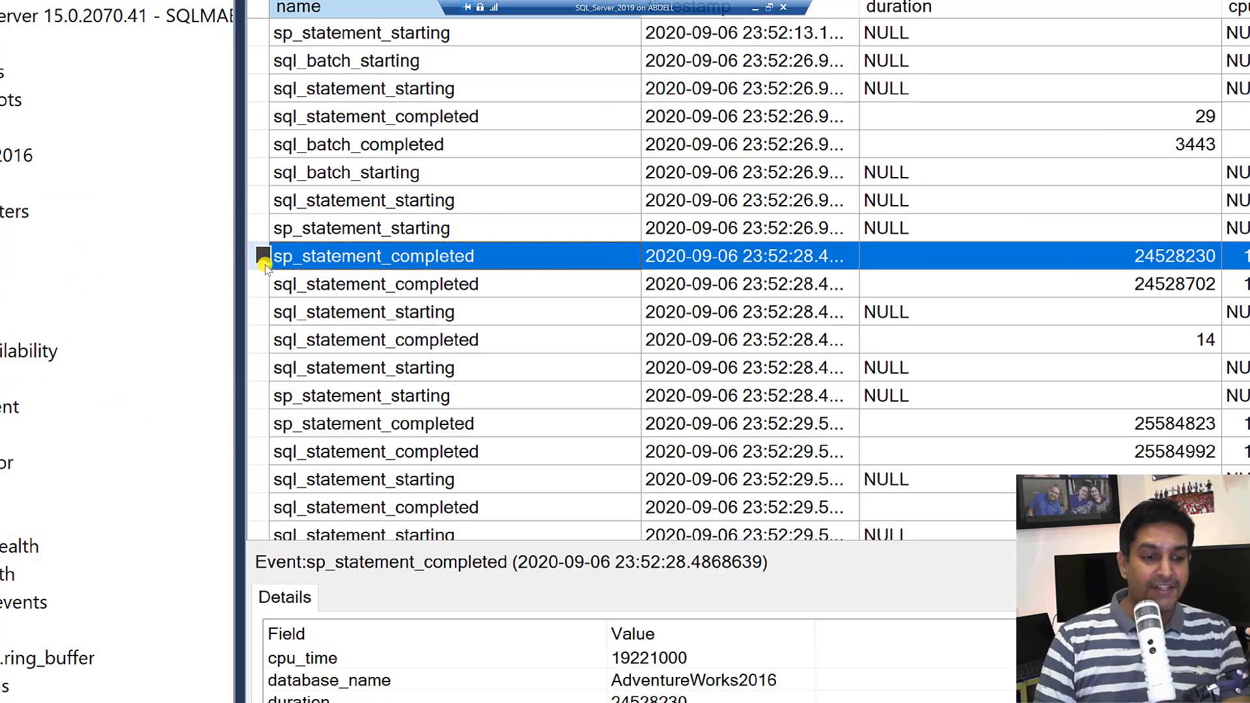
left_click_drag(249, 235, 290, 283)
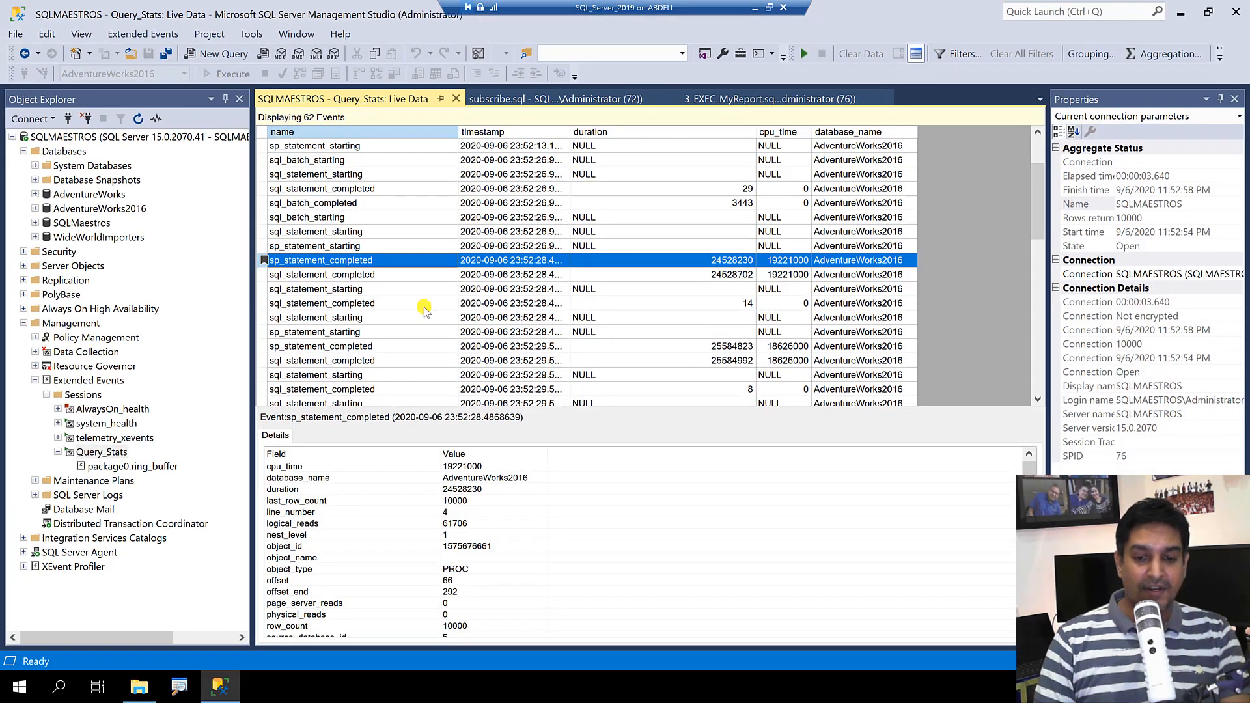
- Bookmark the sp_statement_completed event near the end of the list that has a duration of 3547098
left_click(1036, 363)
left_click(1036, 363)
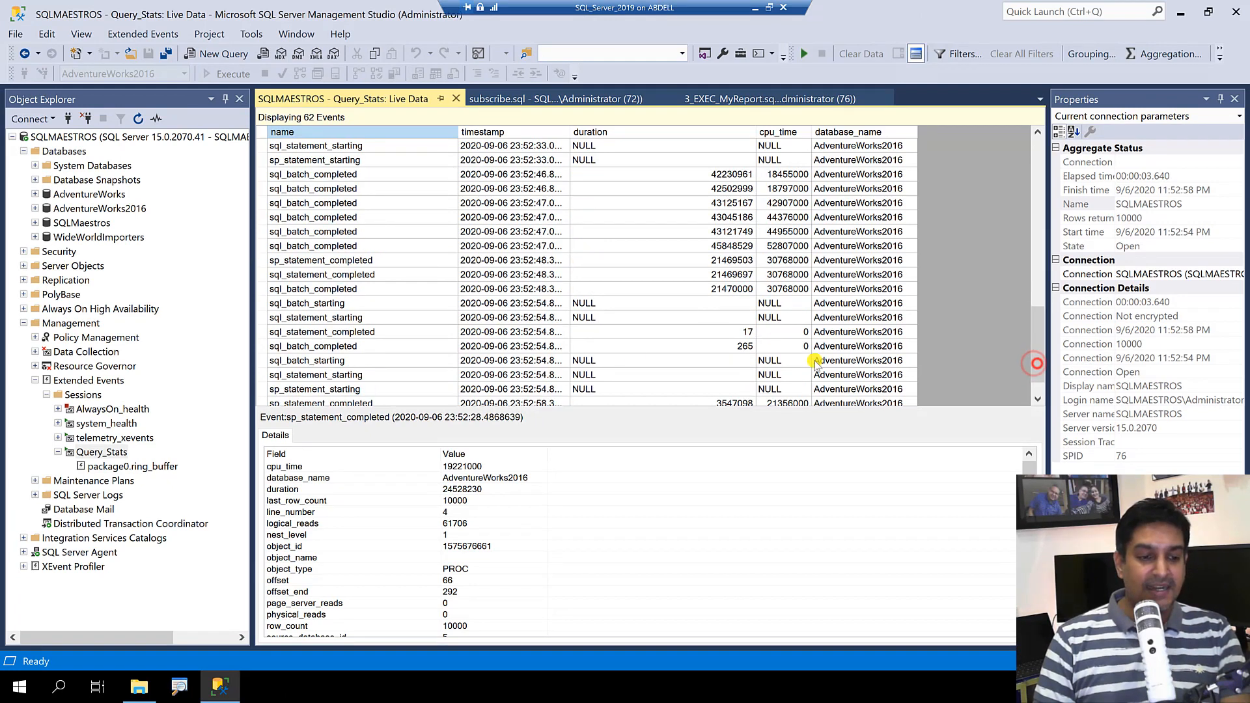
left_click(323, 403)
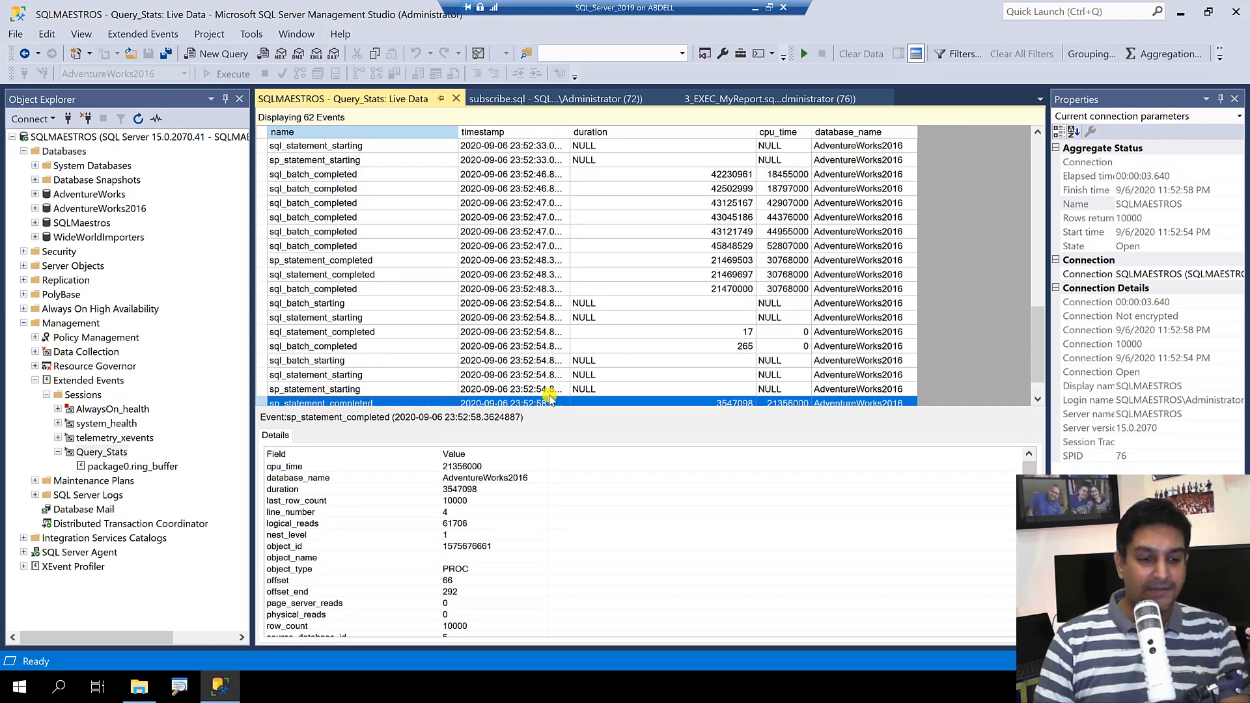
left_click(1037, 398)
left_click(1037, 399)
left_click(1037, 398)
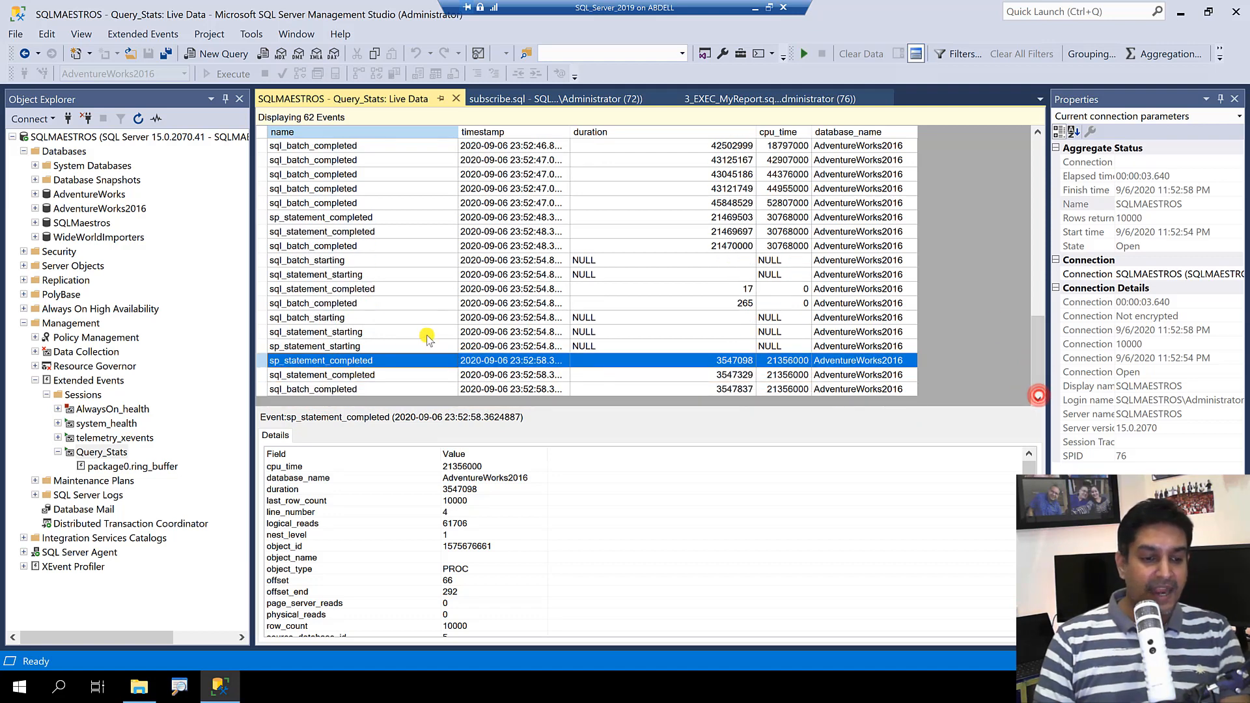
right_click(330, 360)
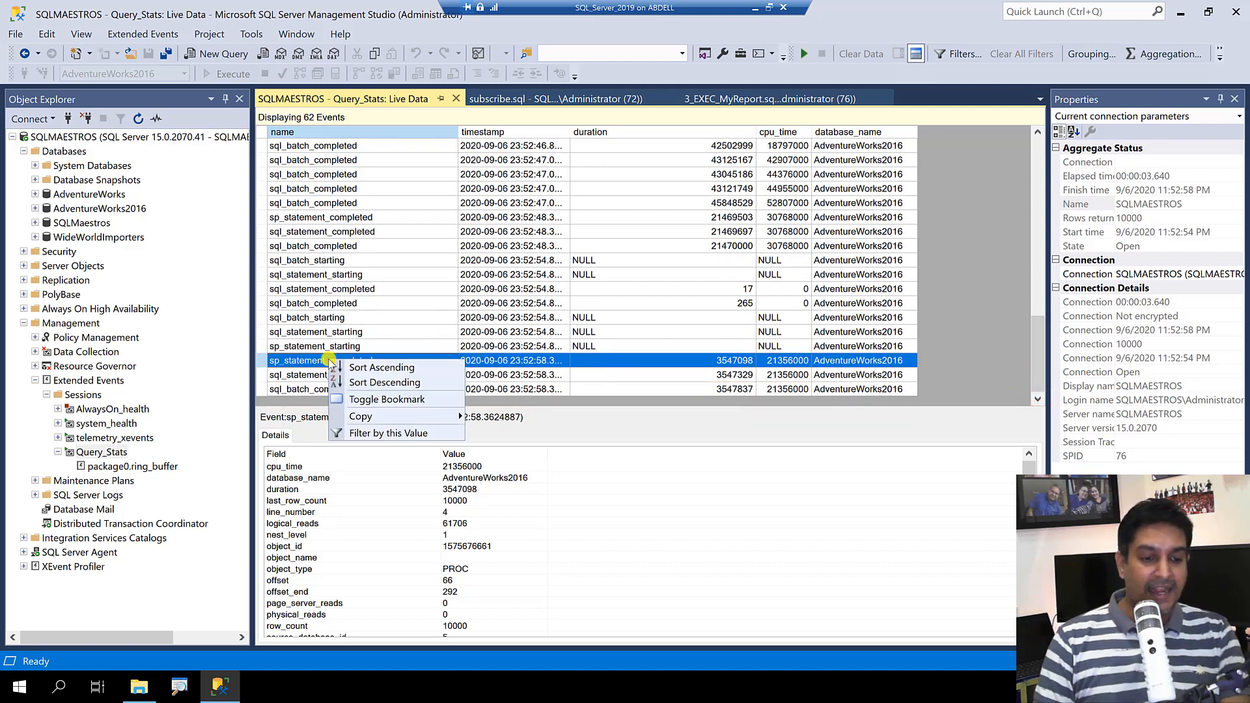
left_click(375, 398)
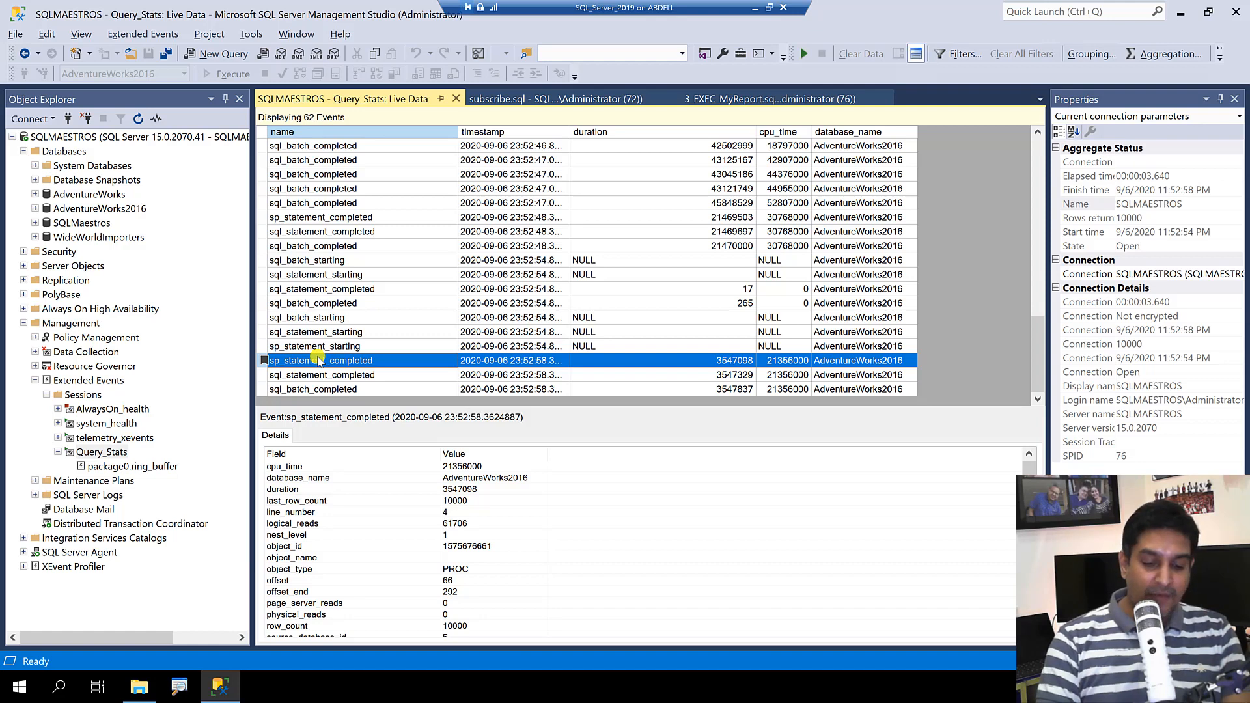
- Jump repeatedly between the two bookmarked events and display the additional bookmark and column commands for the live data
key("ctrl+k")
key("ctrl+n")
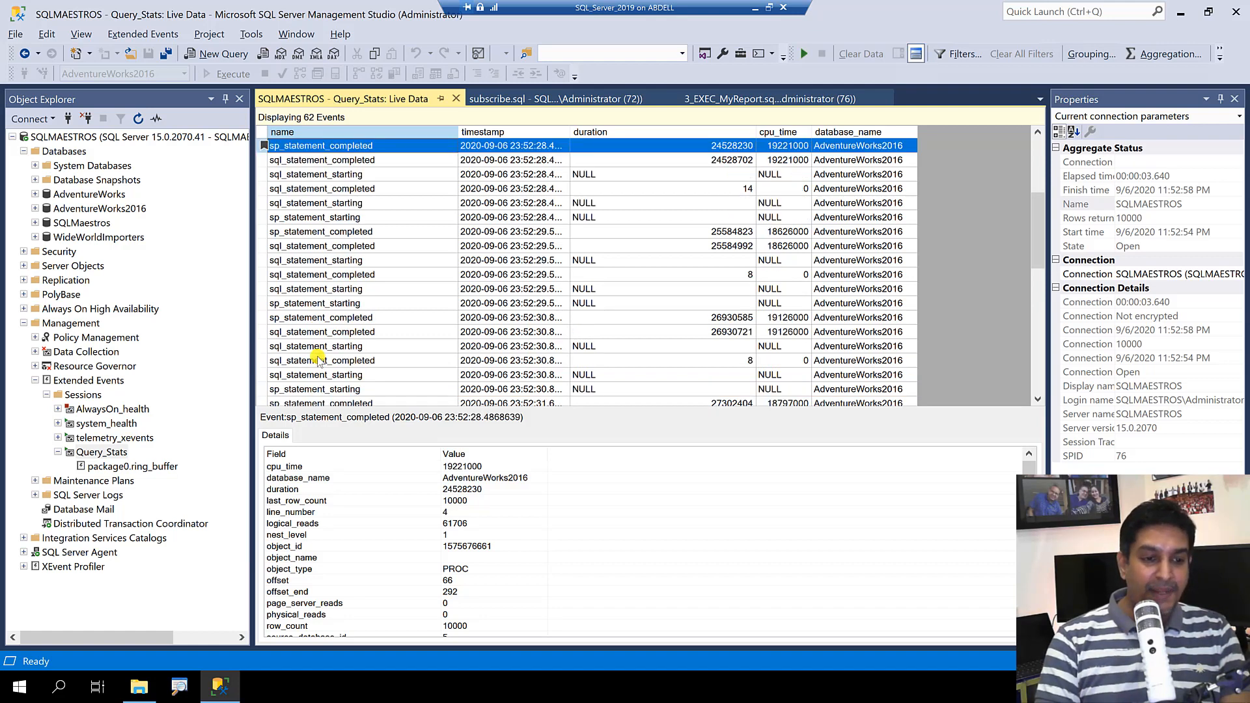
key("ctrl+k")
key("ctrl+n")
key("ctrl+k")
key("ctrl+n")
key("ctrl+k")
key("ctrl+n")
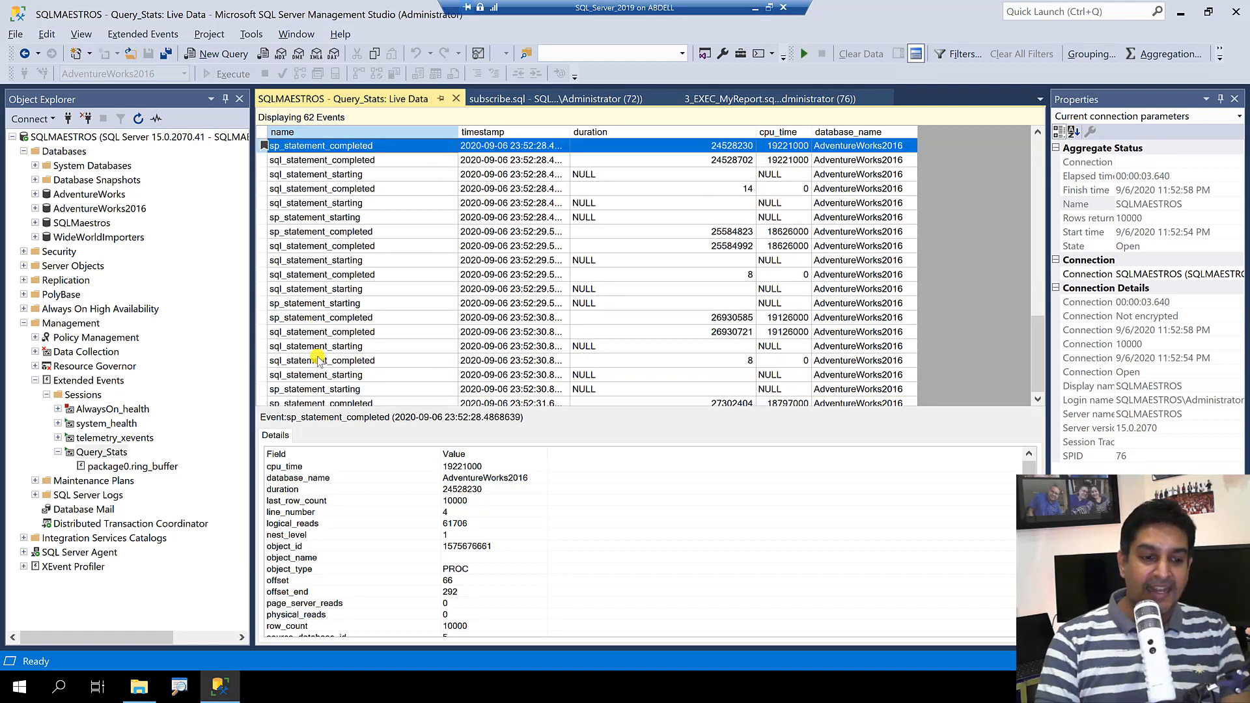
key("ctrl+k")
key("ctrl+n")
key("ctrl+k")
key("ctrl+n")
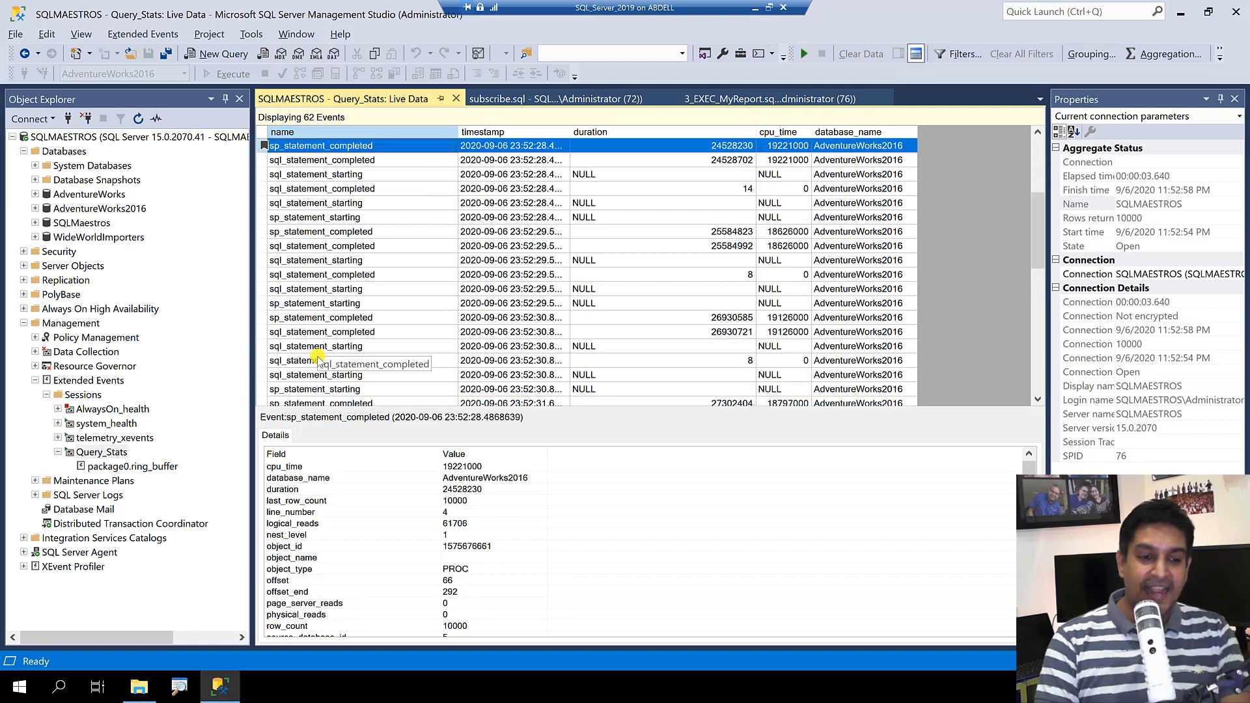
key("ctrl+k")
key("ctrl+n")
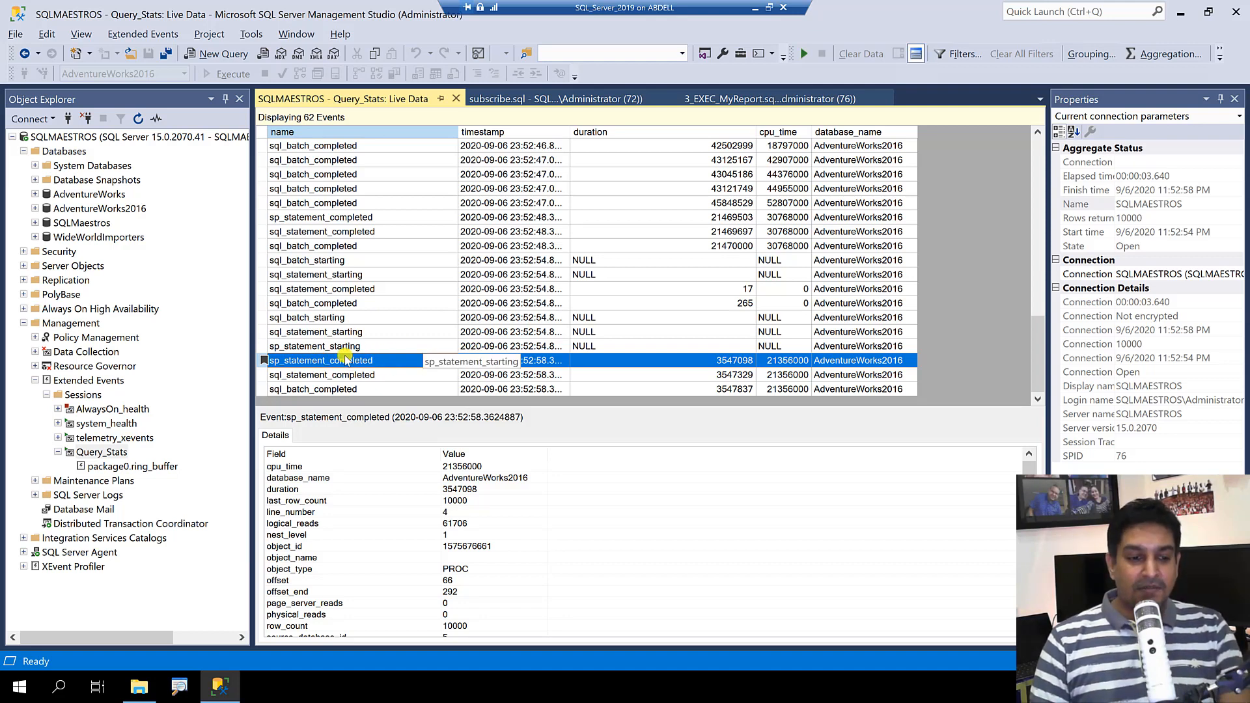
left_click(1220, 59)
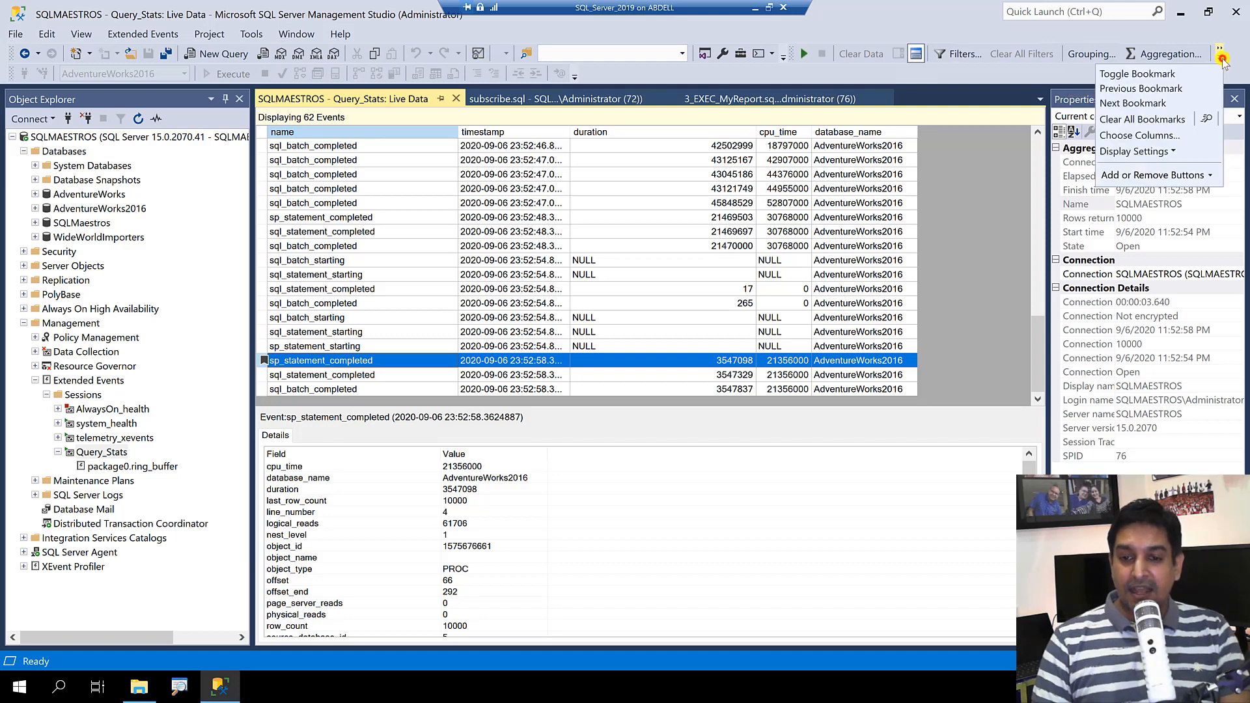
- Clear all bookmarks from the Query_Stats live data and select the sql_statement_starting event near the end of the list
left_click(1142, 119)
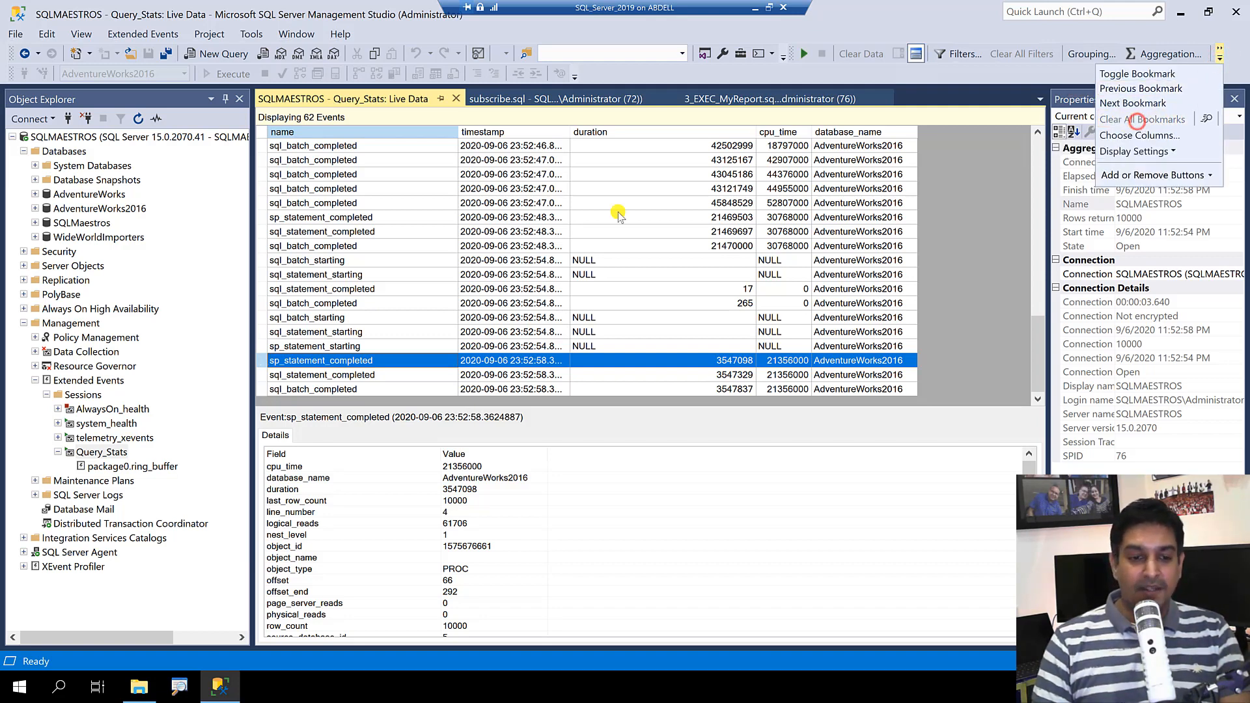
left_click(520, 274)
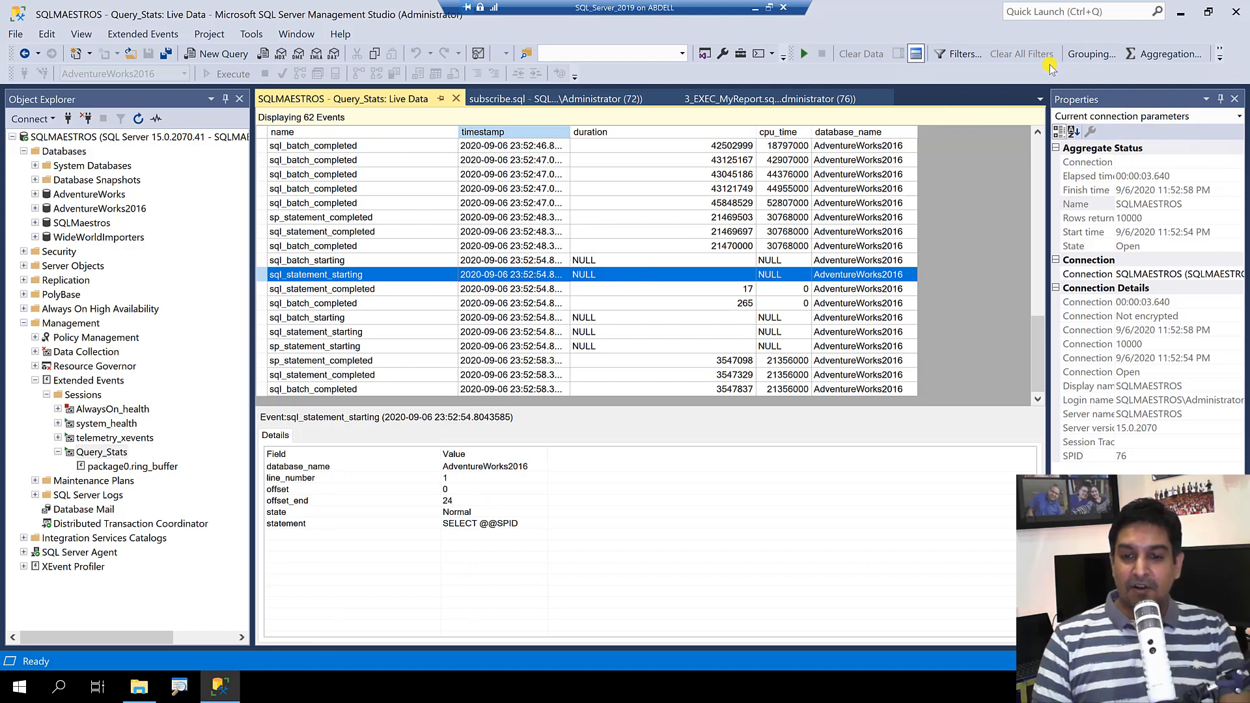
- Try choosing nest_level, object_name, offset_end and result as additional live data columns, and cancel the column selection
left_click(1218, 58)
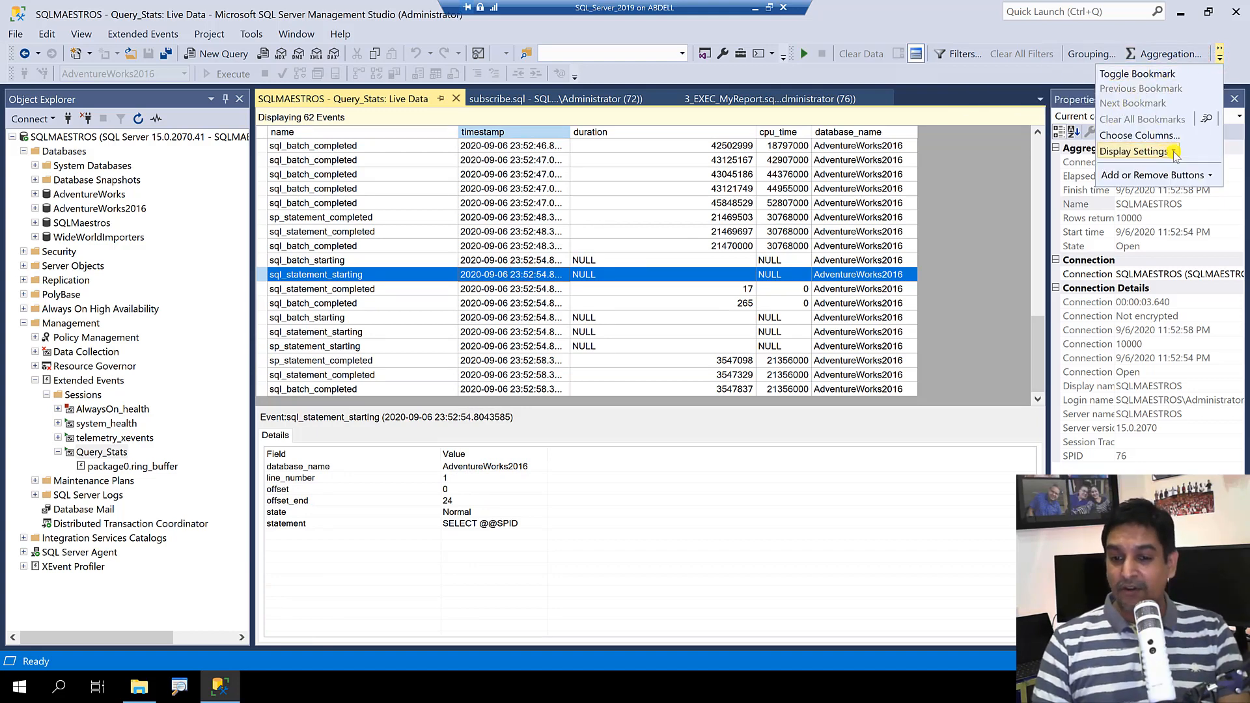
left_click(1137, 137)
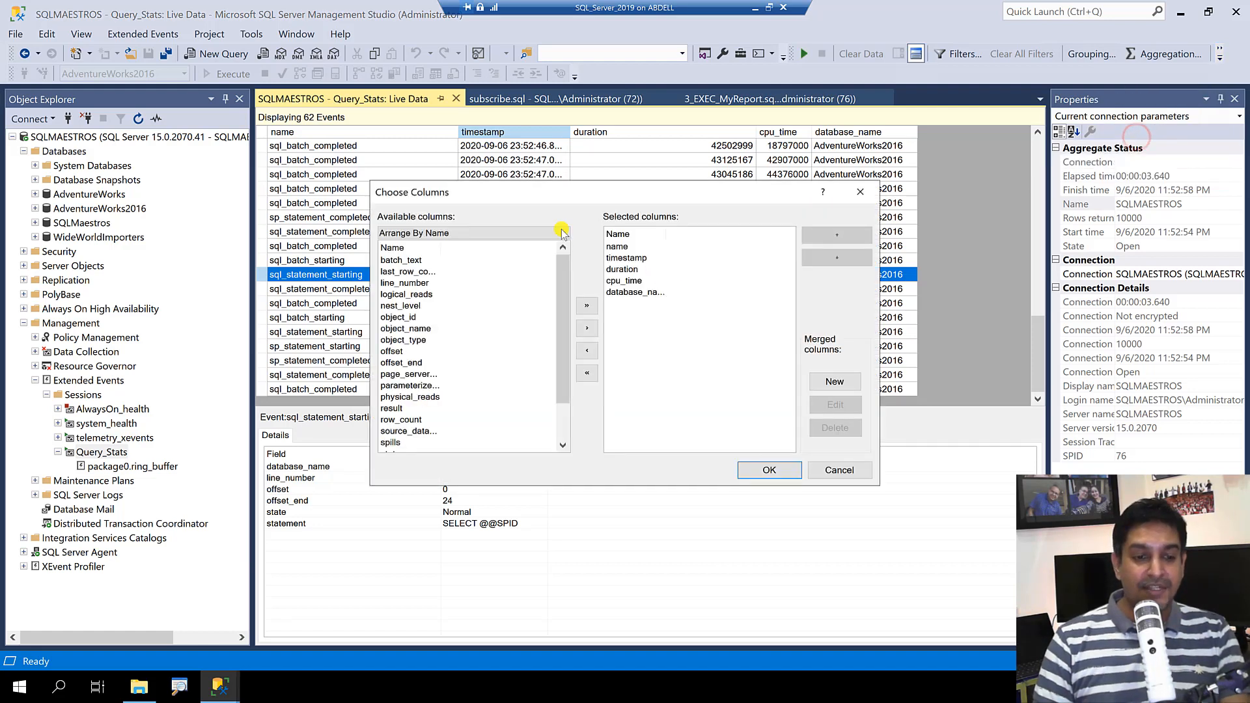
left_click(399, 305)
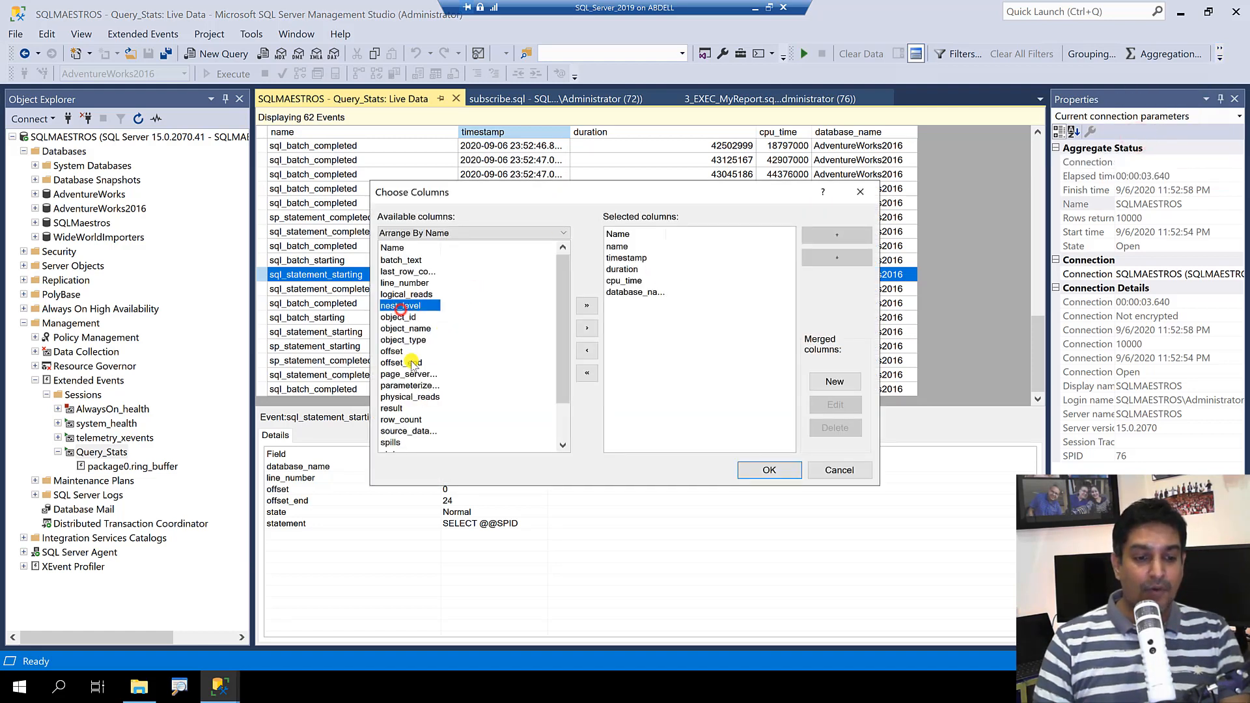
left_click(410, 363, "ctrl")
left_click(394, 330, "ctrl")
left_click(396, 408, "ctrl")
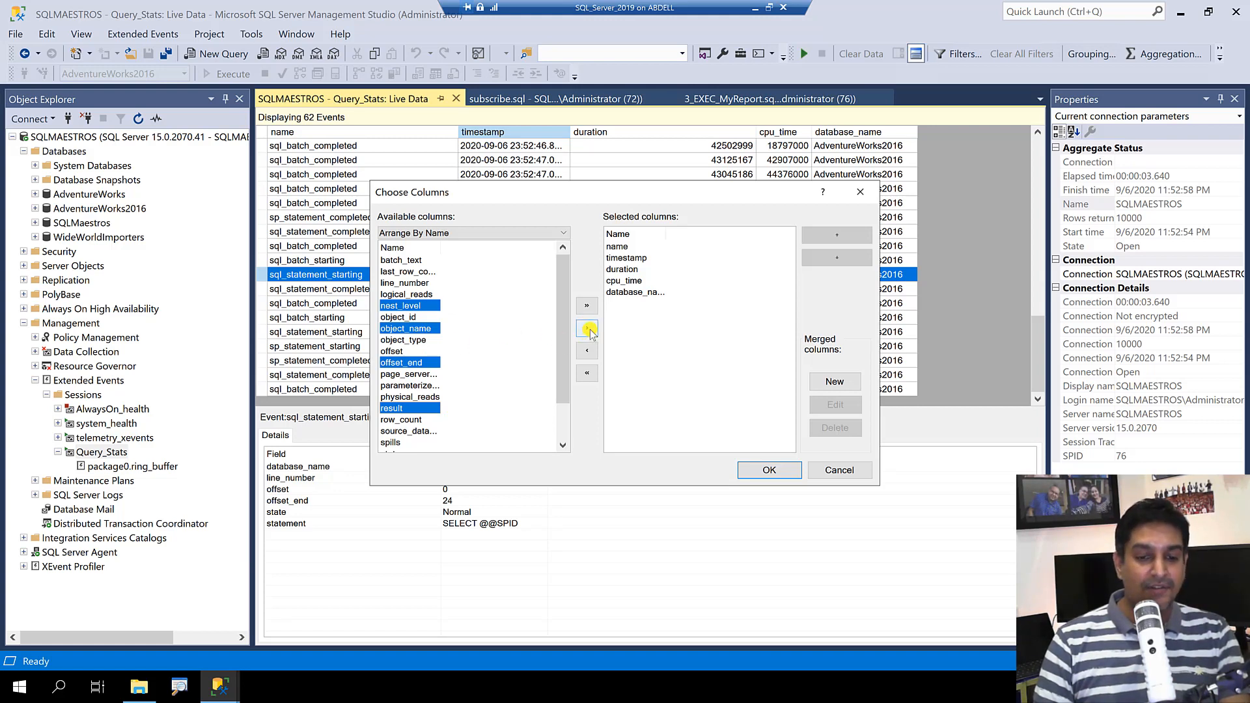
left_click(841, 470)
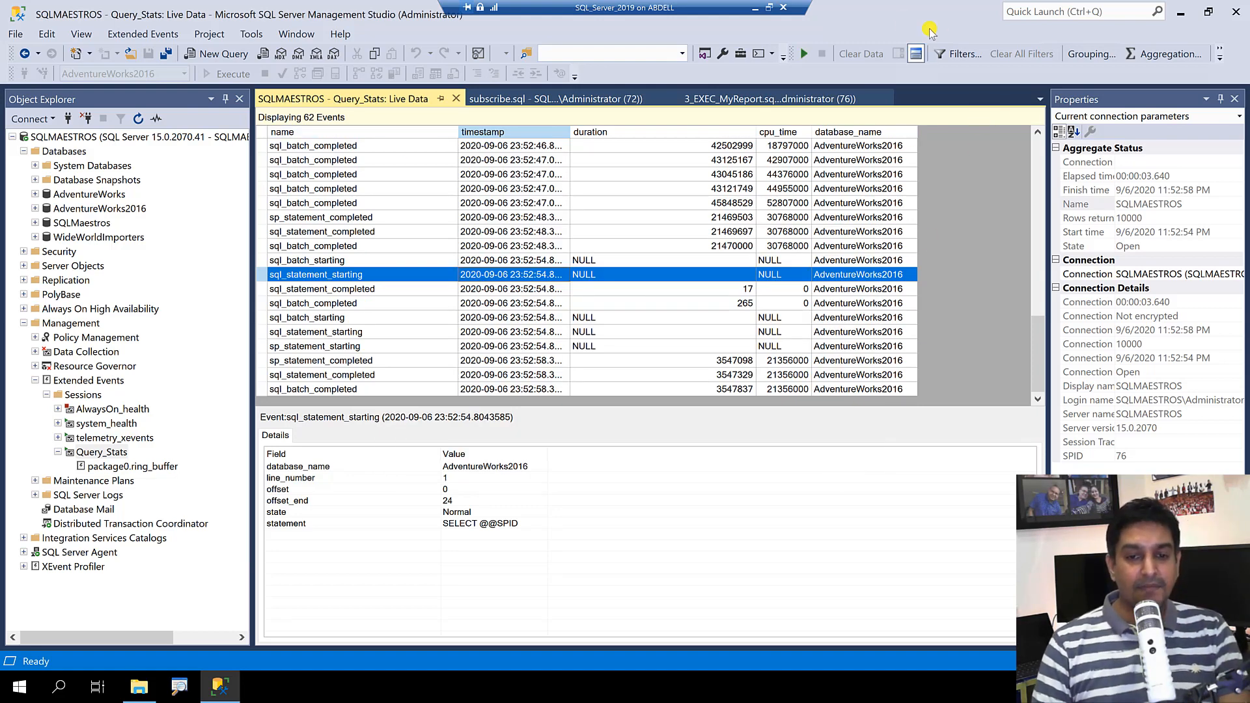
left_click(868, 19)
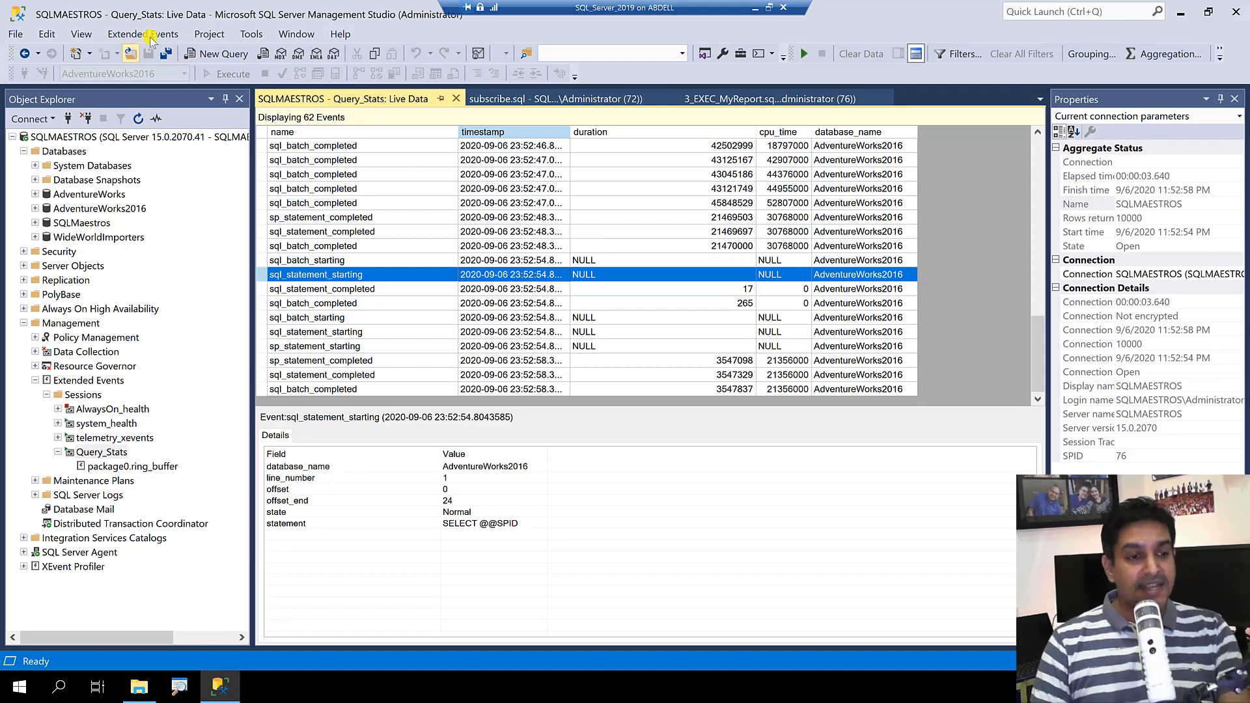
- Export the live data to a table named XEvents_Data in the dbo schema of the AdventureWorks2016 database on SQLMAESTROS
left_click(122, 36)
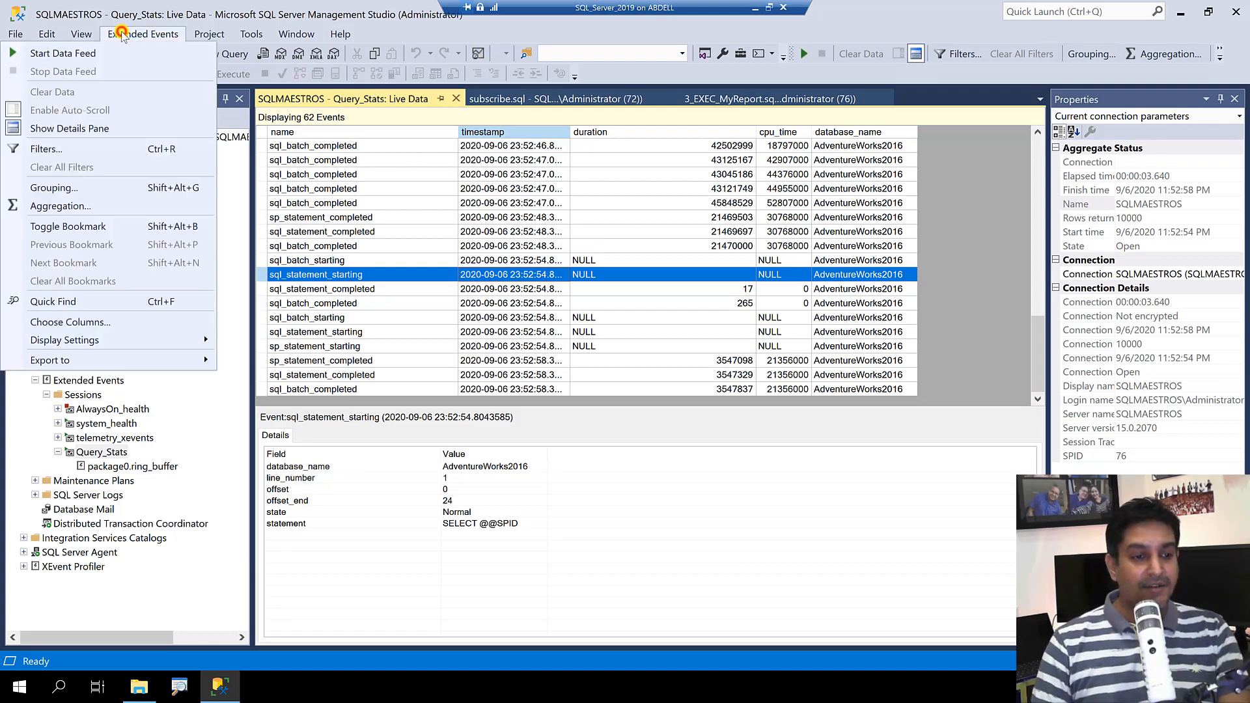
mouse_move(104, 365)
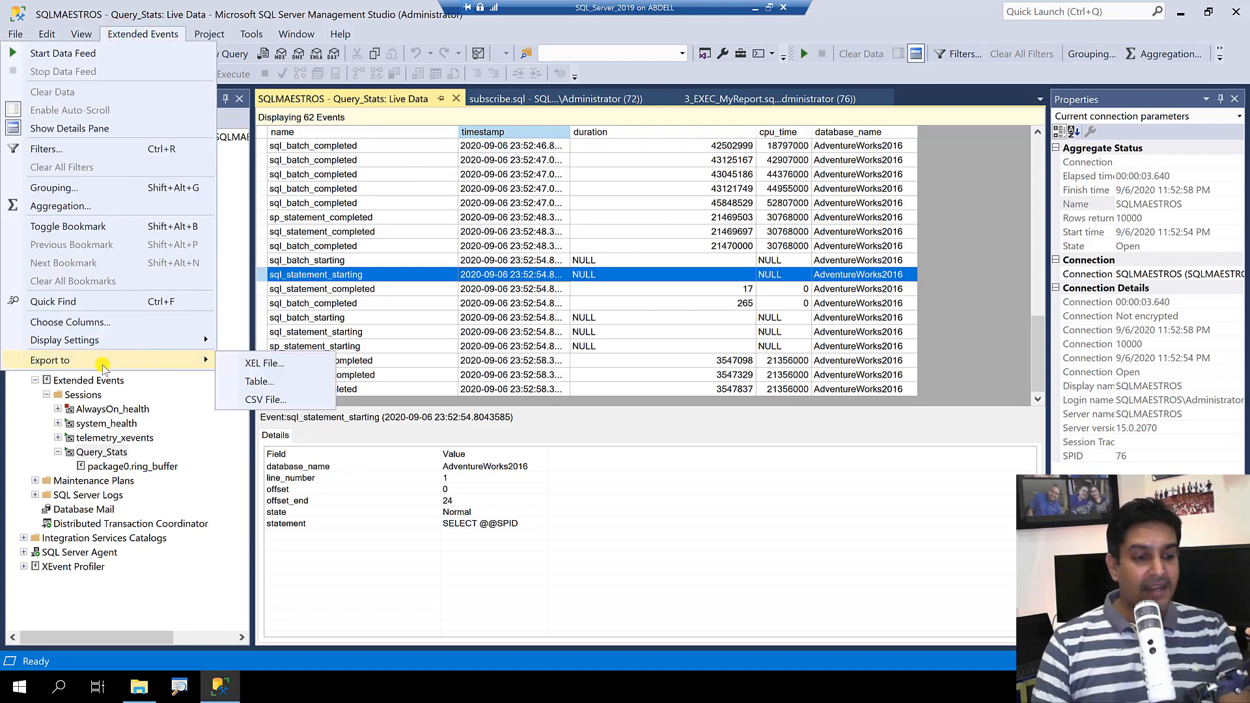
left_click(268, 380)
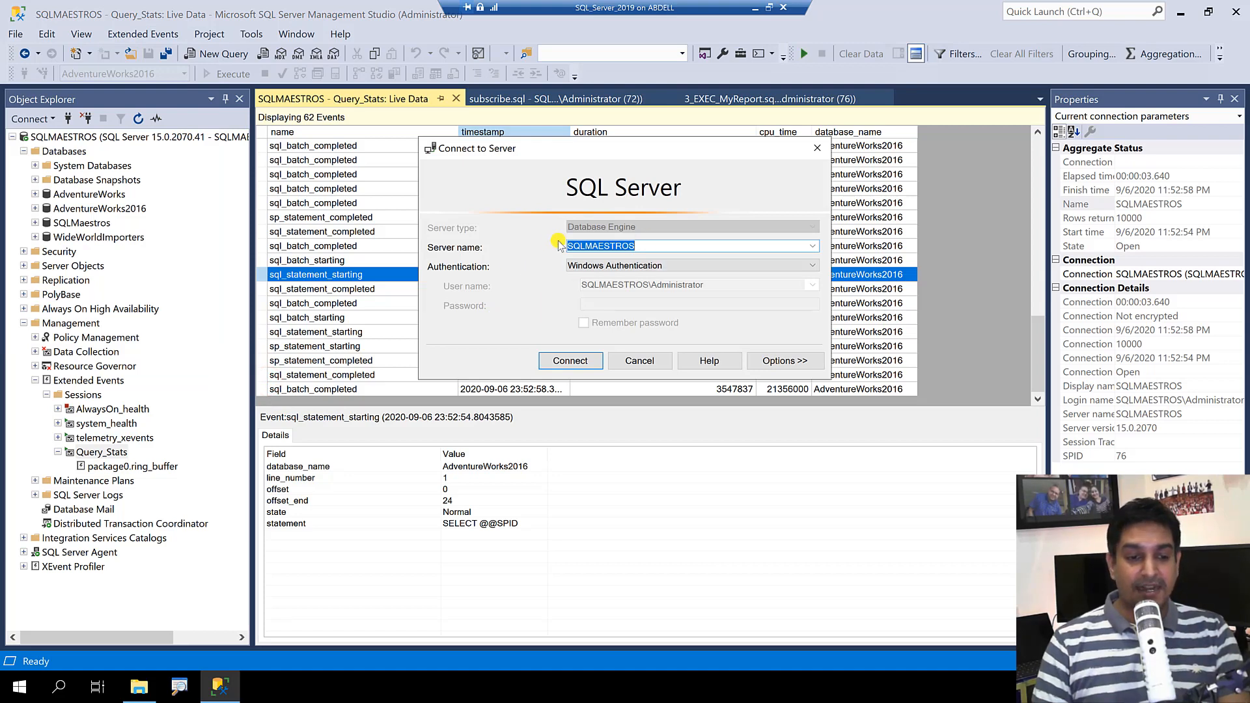
left_click(558, 362)
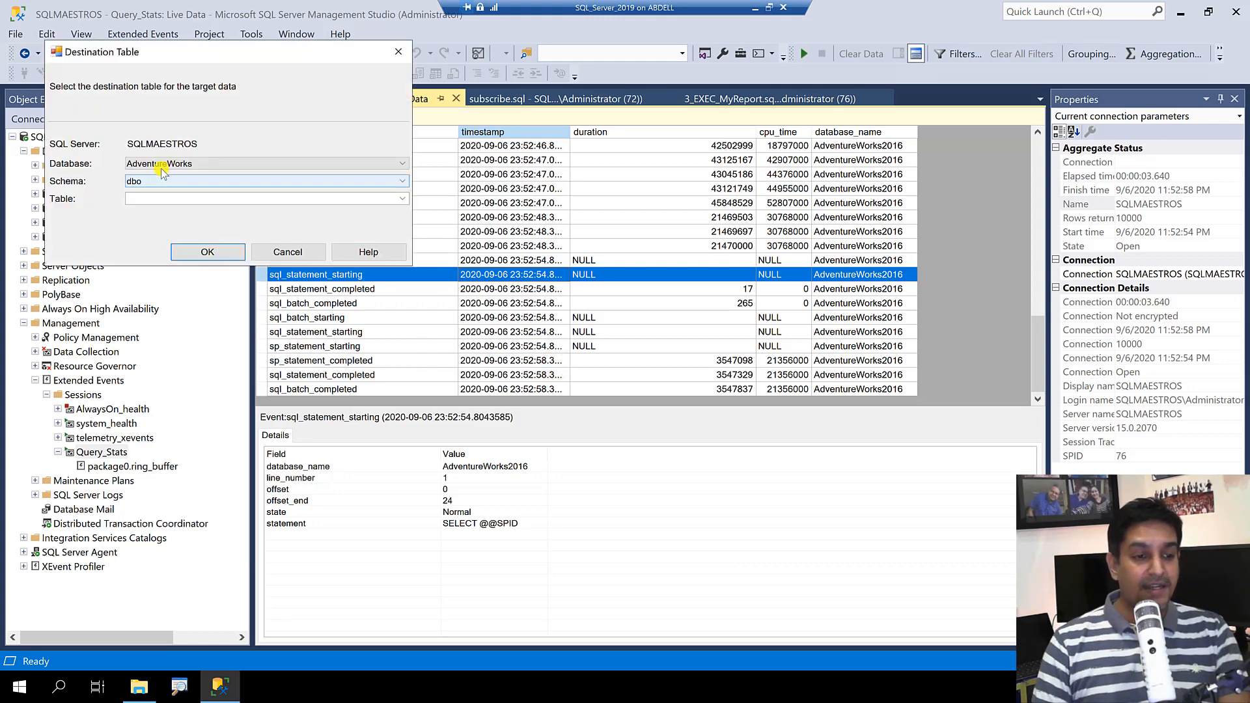
left_click(215, 163)
left_click(218, 187)
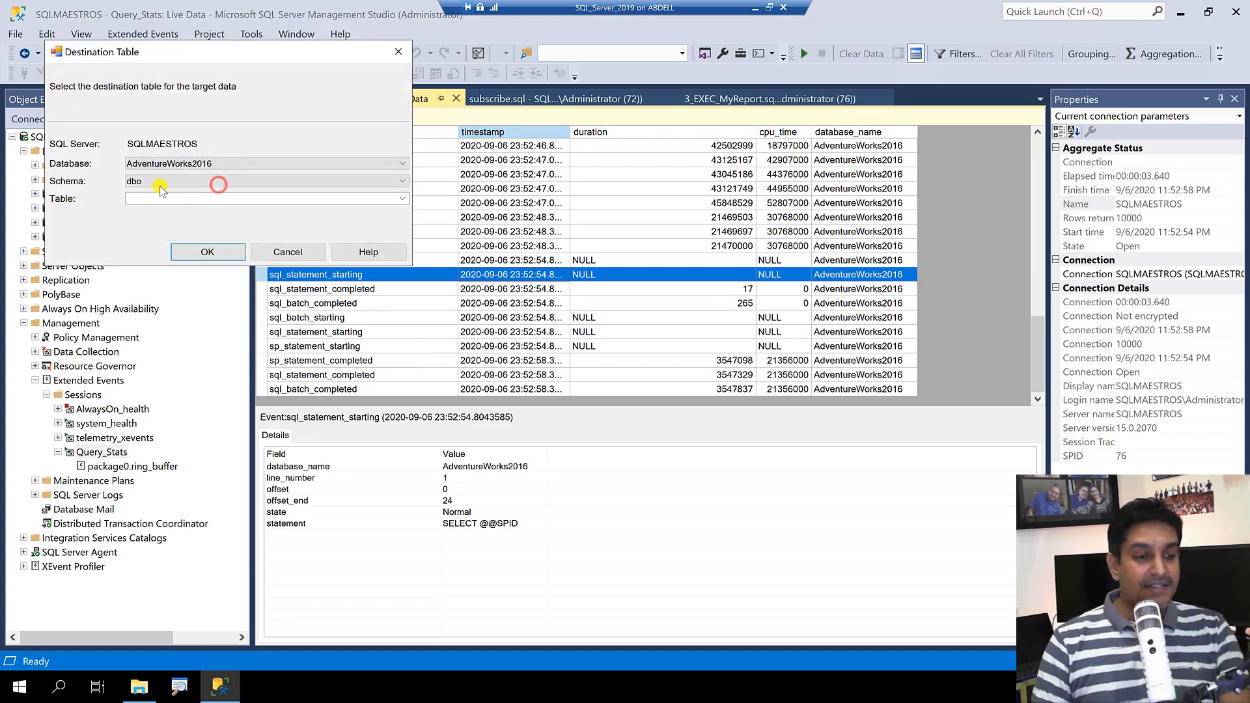
left_click(164, 198)
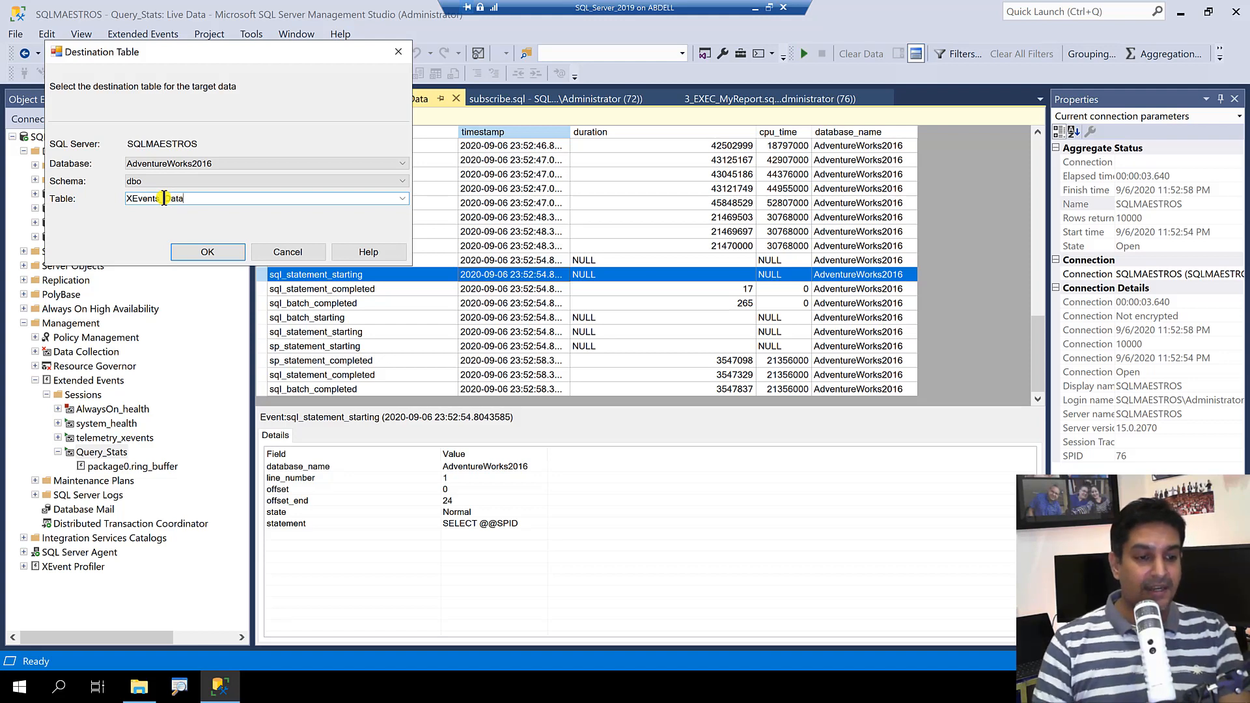
left_click(221, 254)
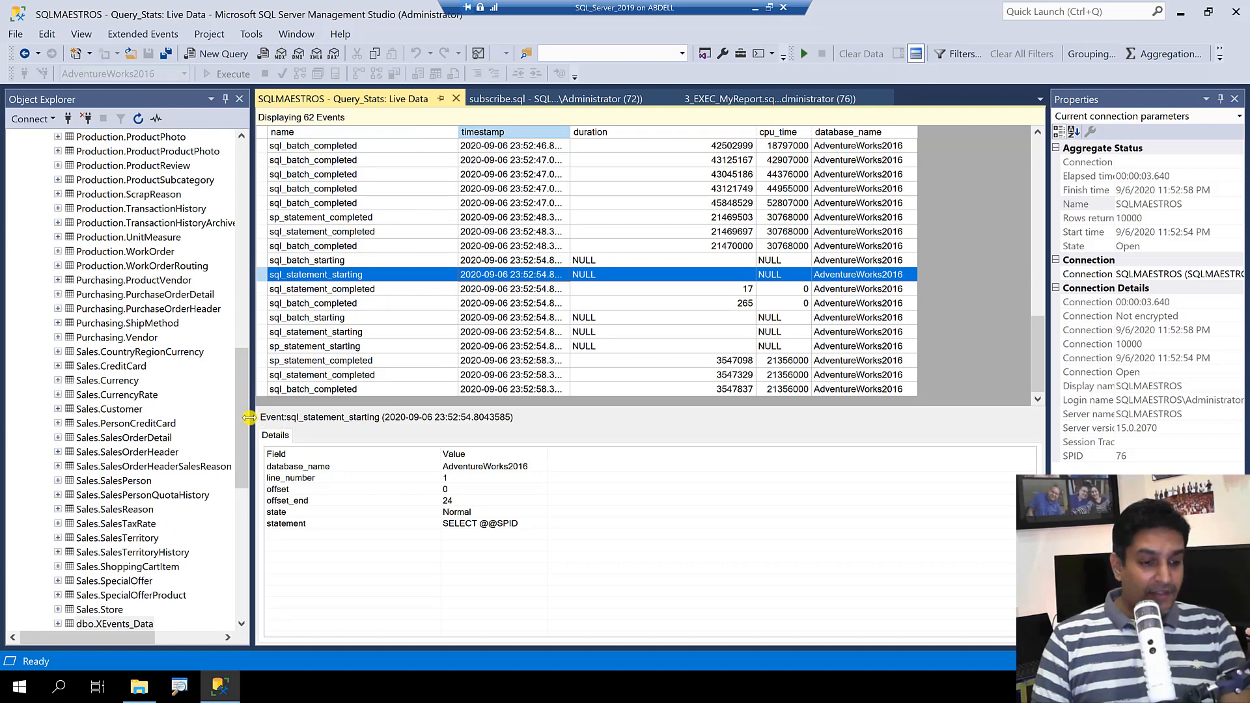
- Locate the exported dbo.XEvents_Data table in Object Explorer and run "select * from XEventsData" in a new query
left_click(114, 623)
scroll(77, 375, "down", 6)
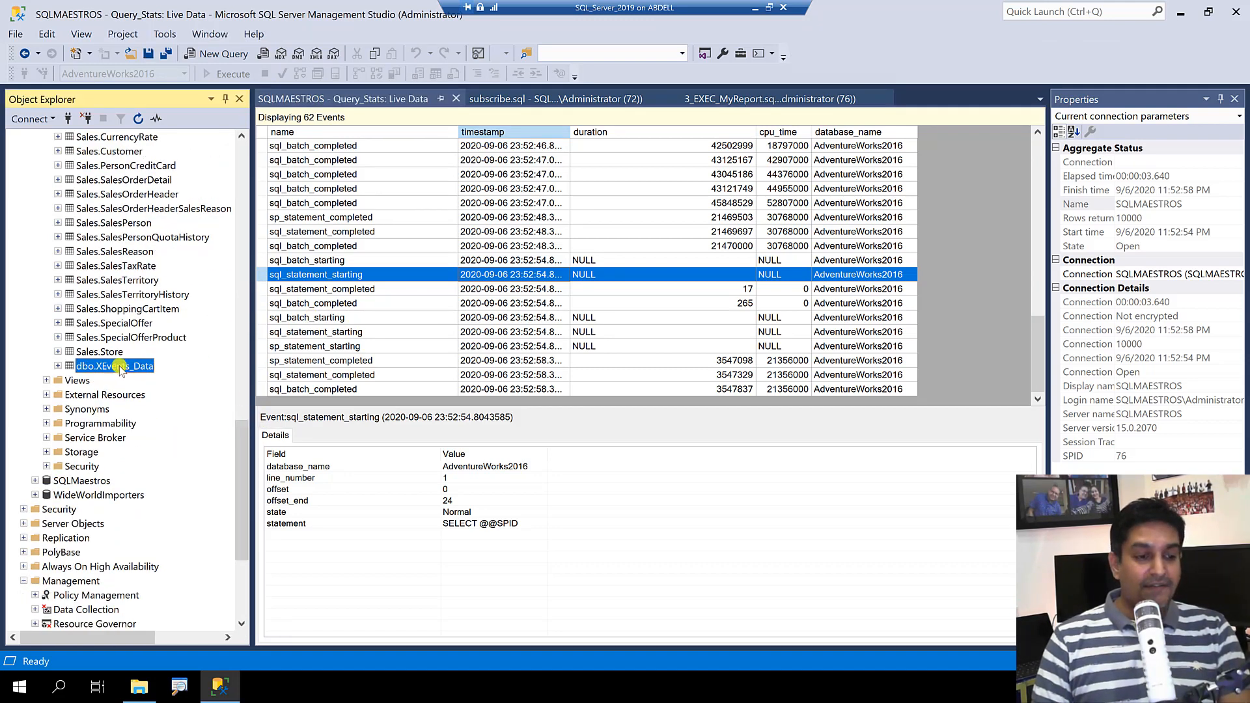
left_click(224, 54)
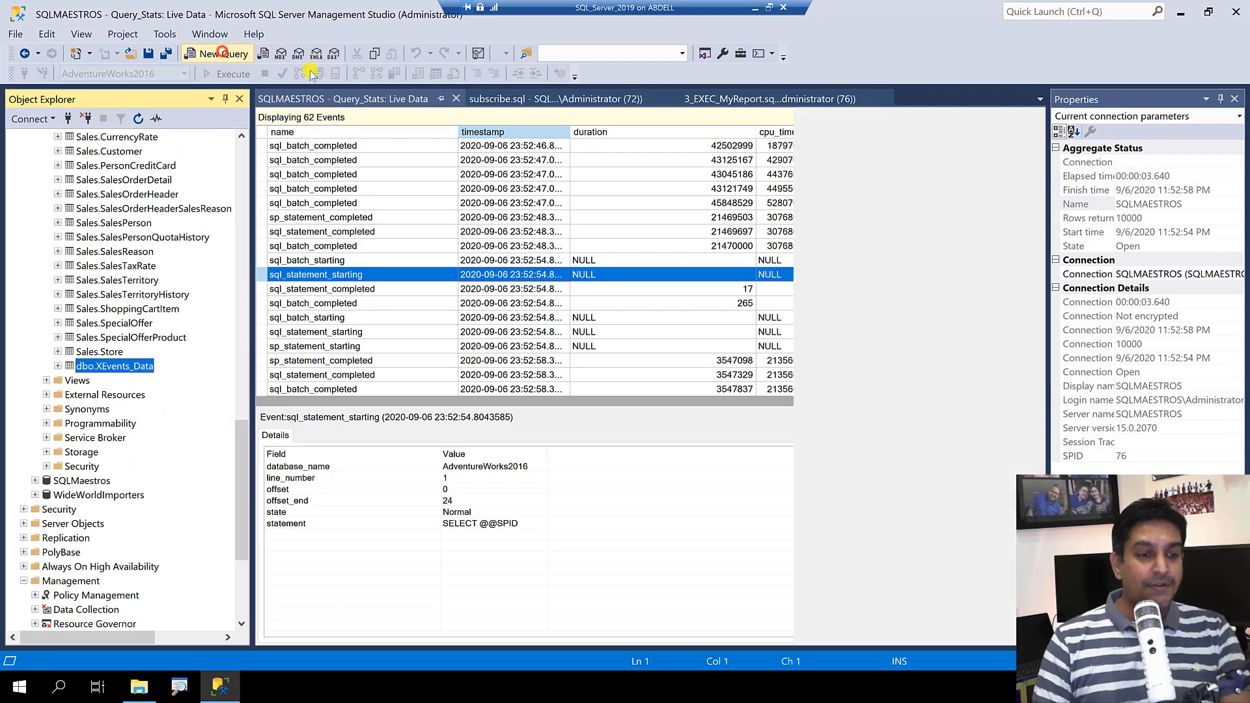
type("select * from ")
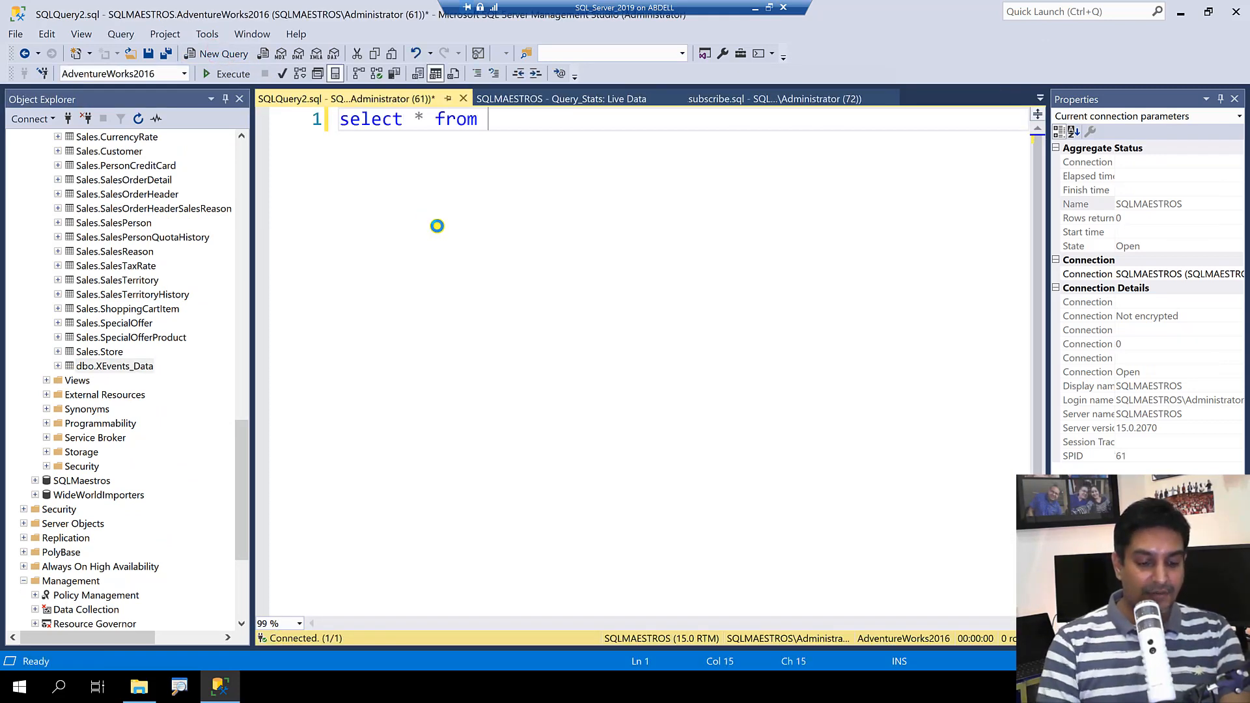
type("XEventsData")
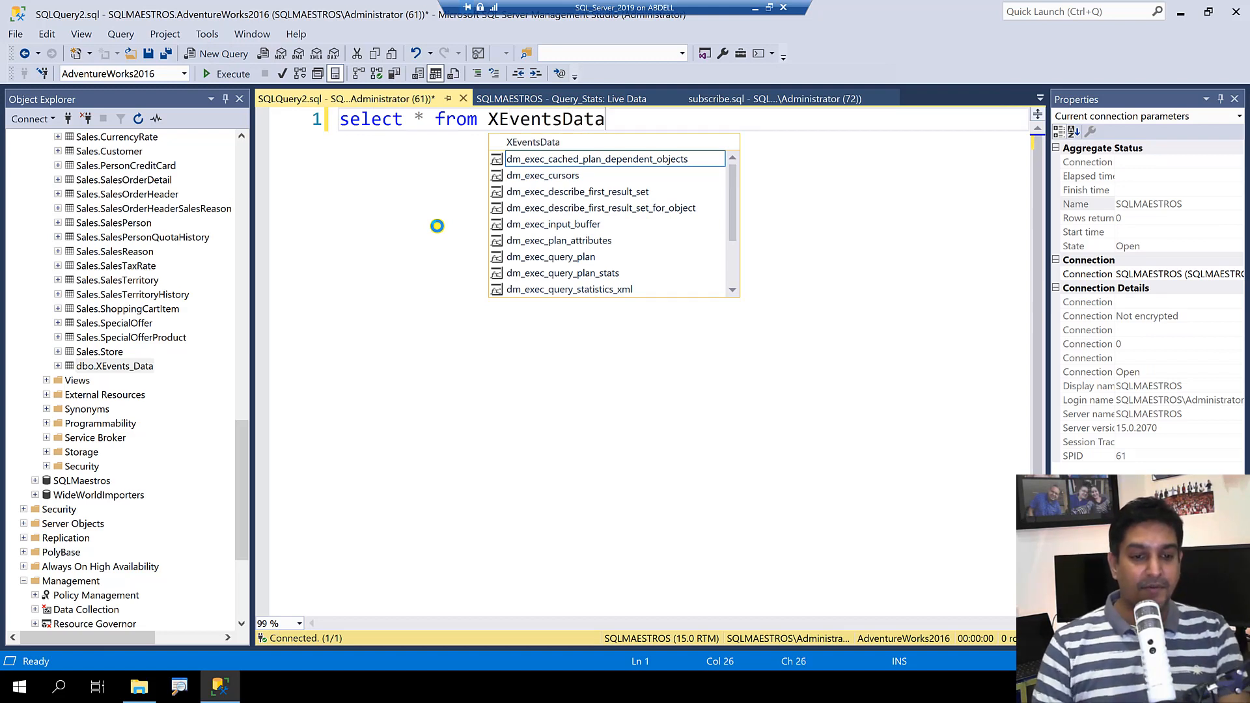
key("F5")
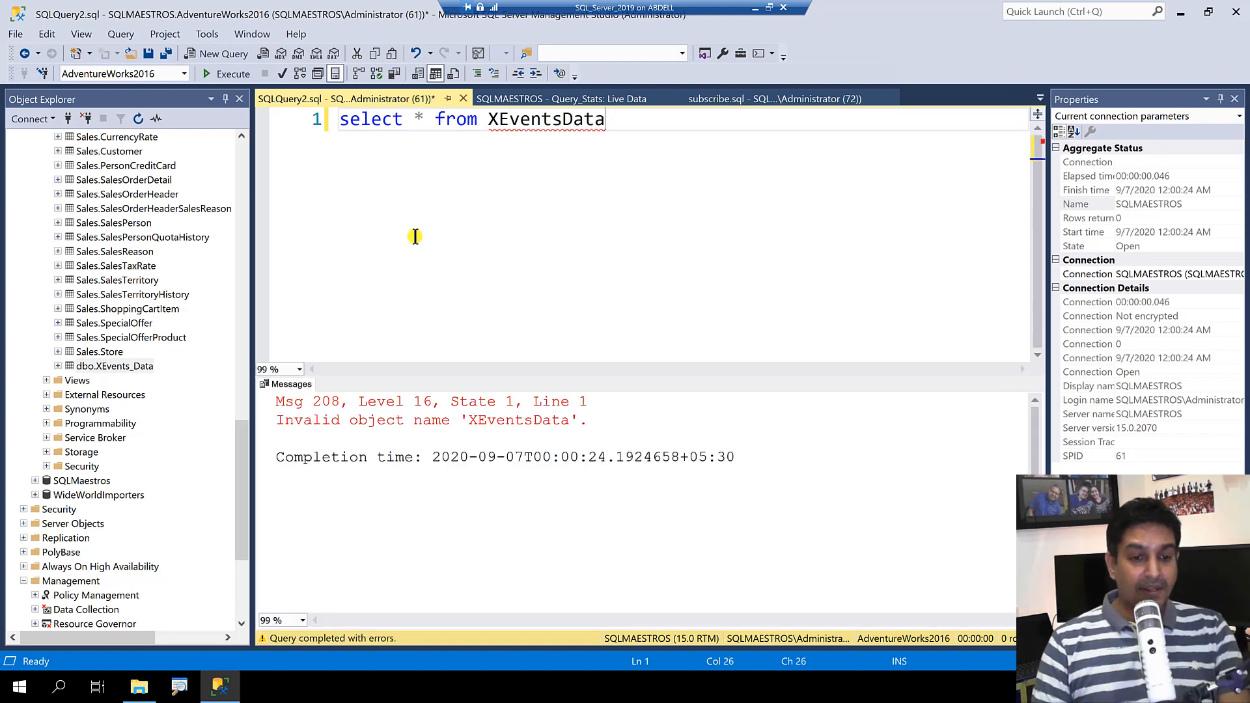
- Correct the table name in the query to XEvents_Data and rerun it
left_click(561, 120)
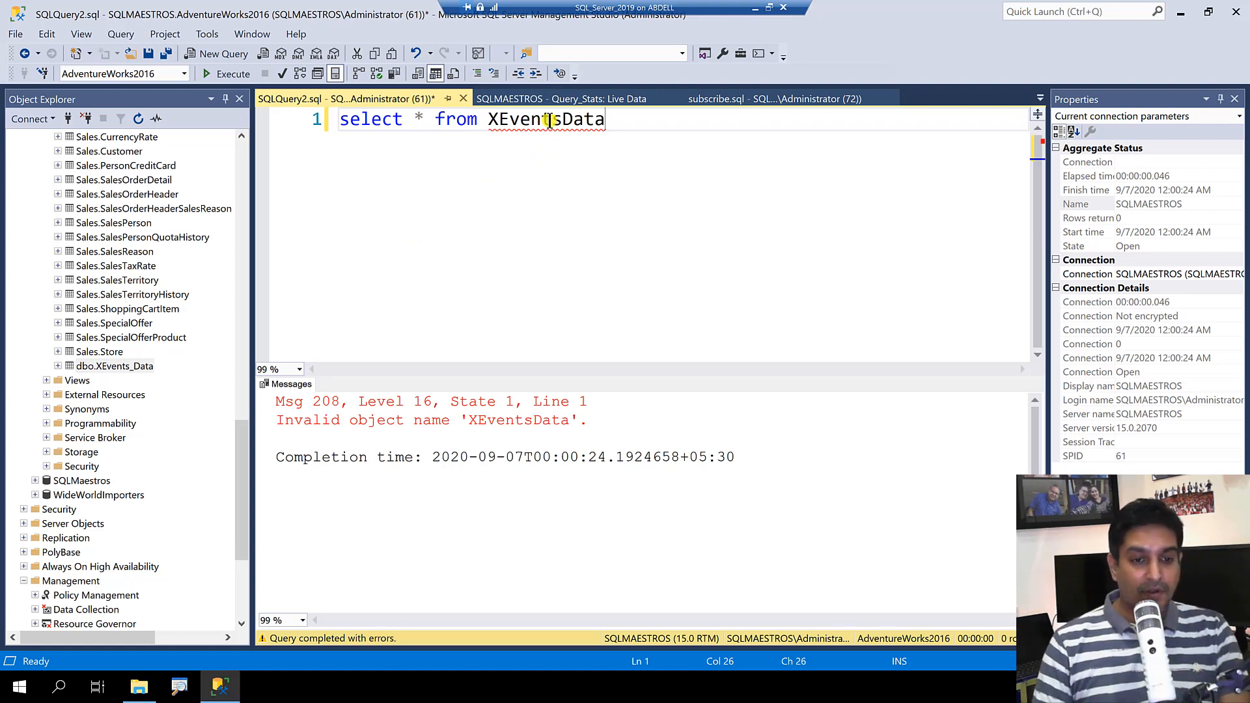
type("_")
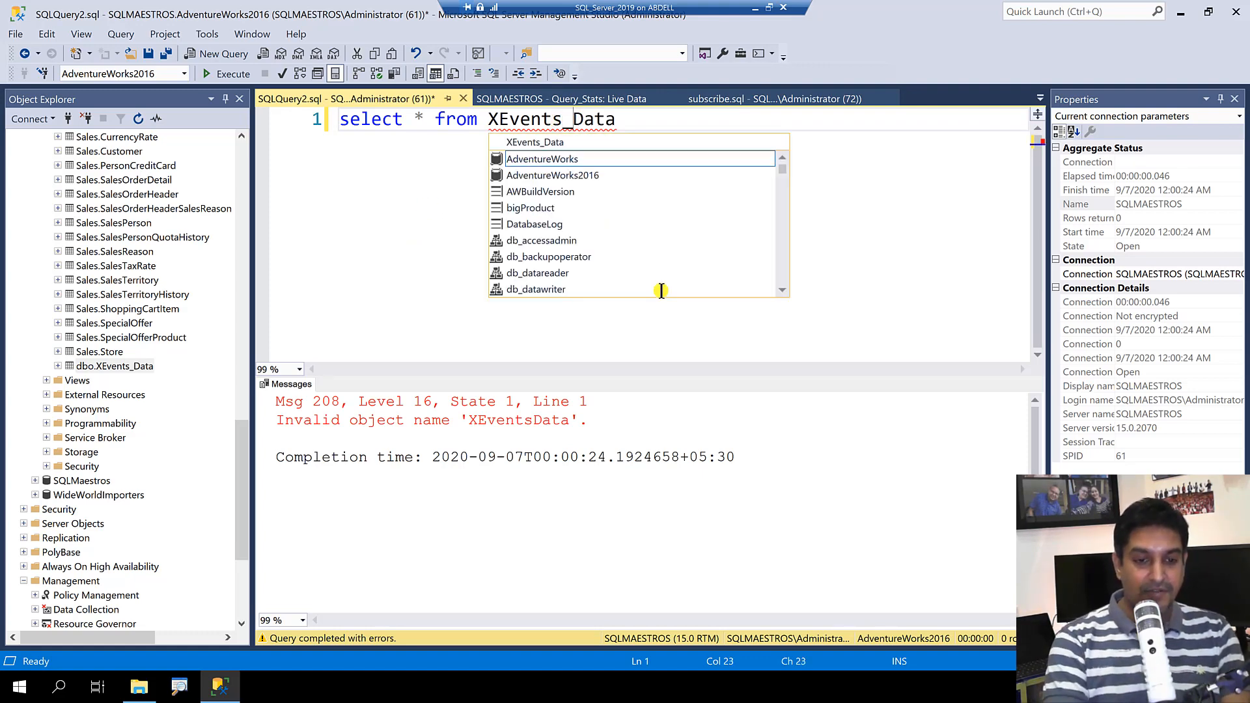
key("F5")
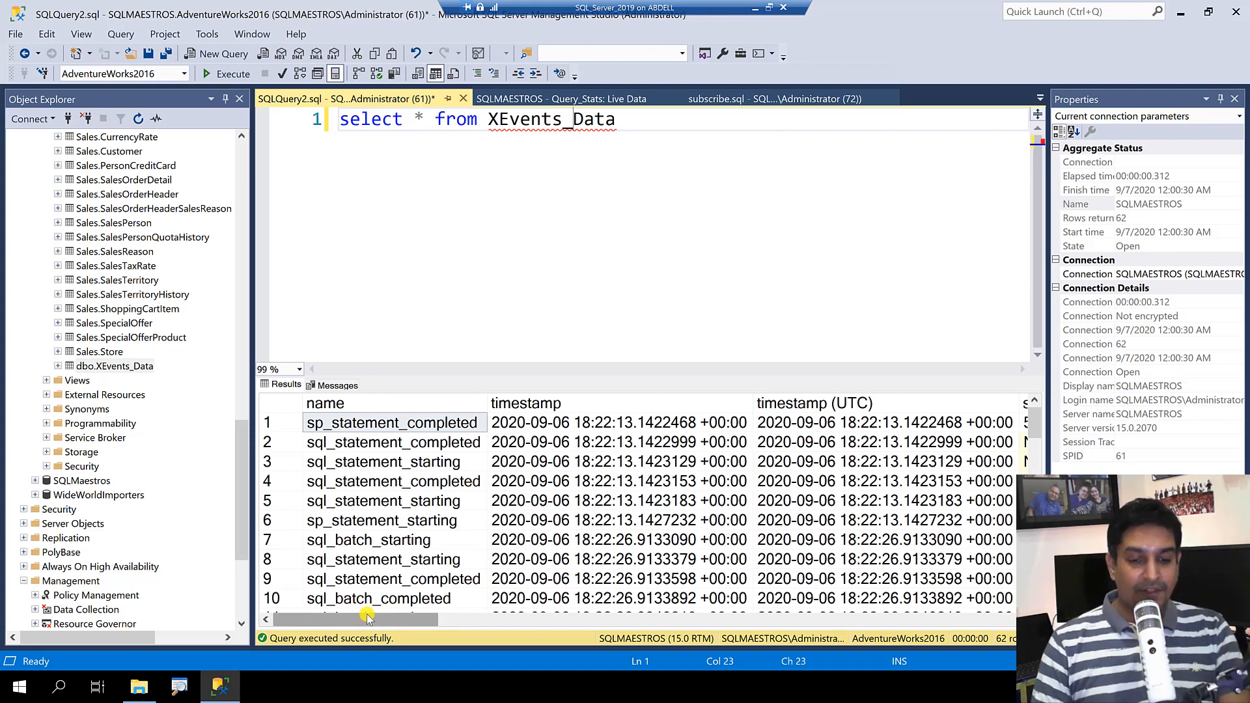
left_click_drag(367, 616, 261, 632)
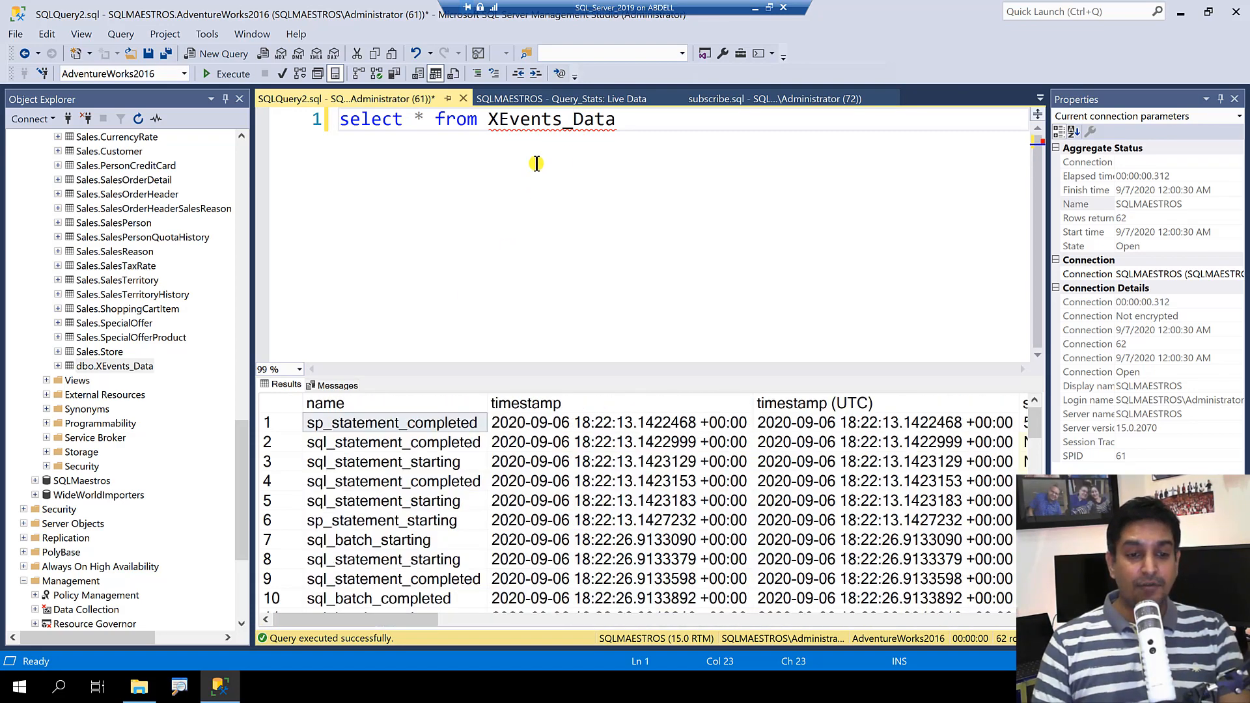
- Add "where duration > 10000000" to the XEvents_Data query, run it, and review the statement and database_name columns of the results
left_click(650, 118)
key("Return")
type("wh")
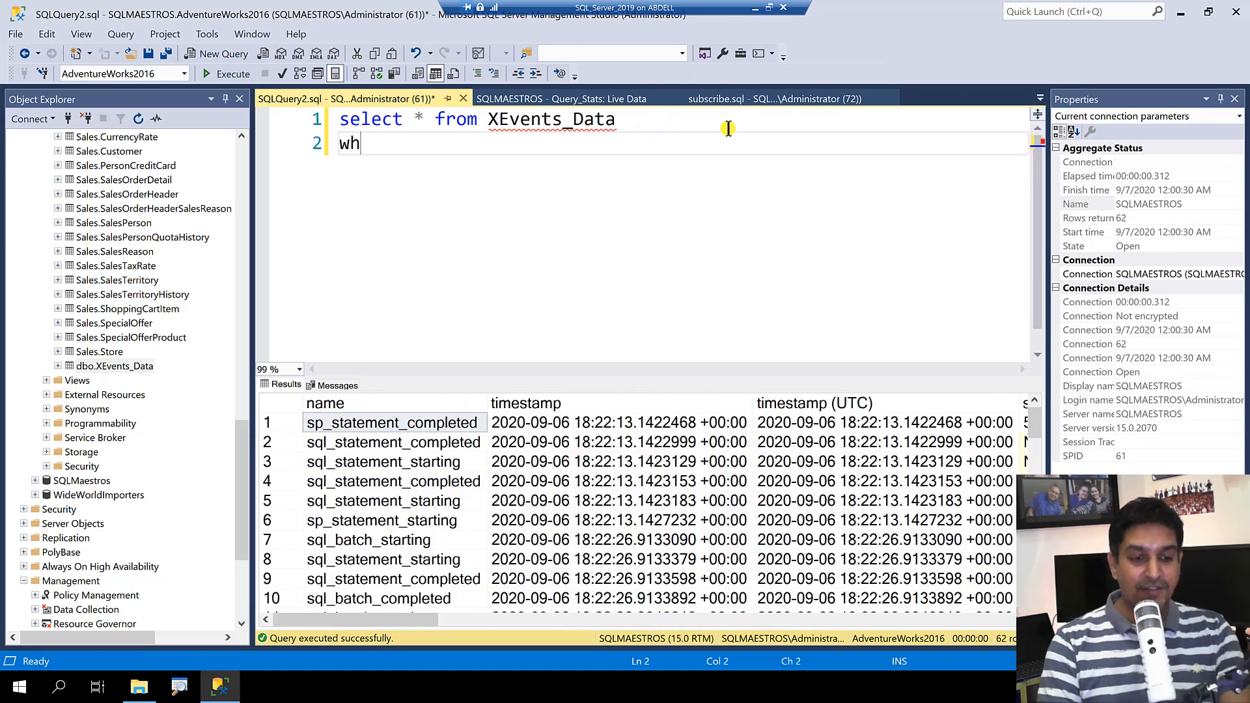
type("ere durati")
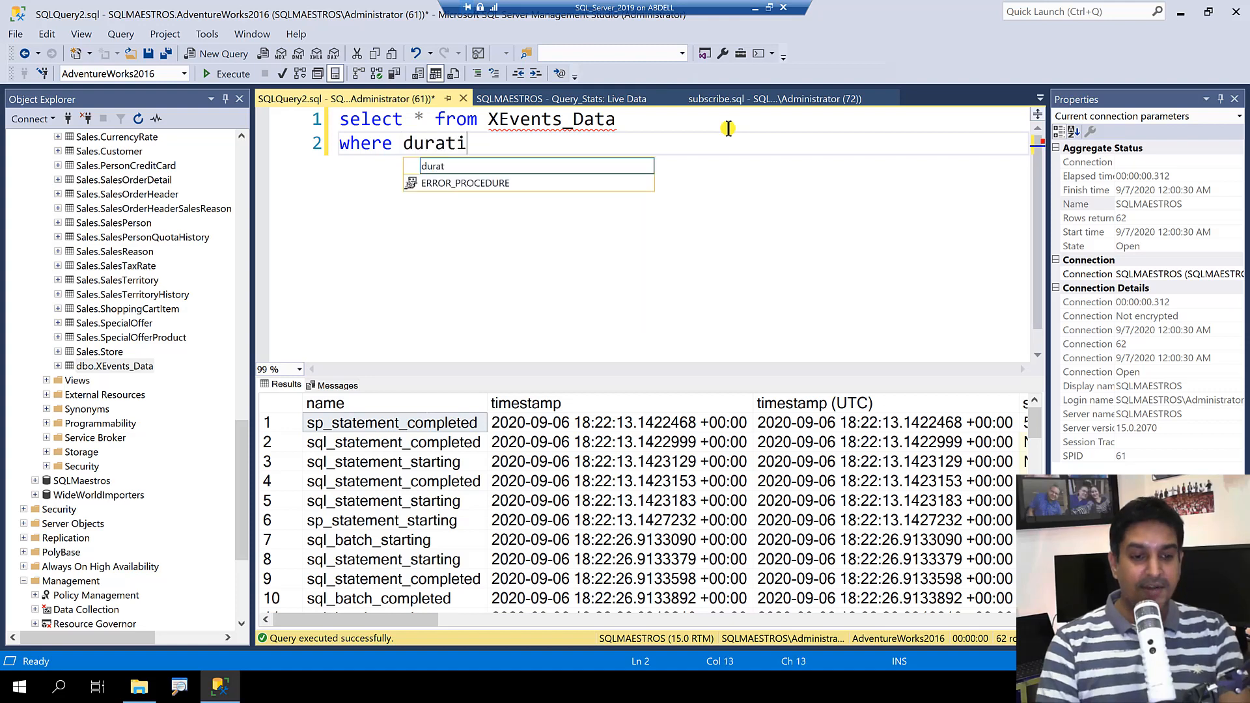
type("on > ")
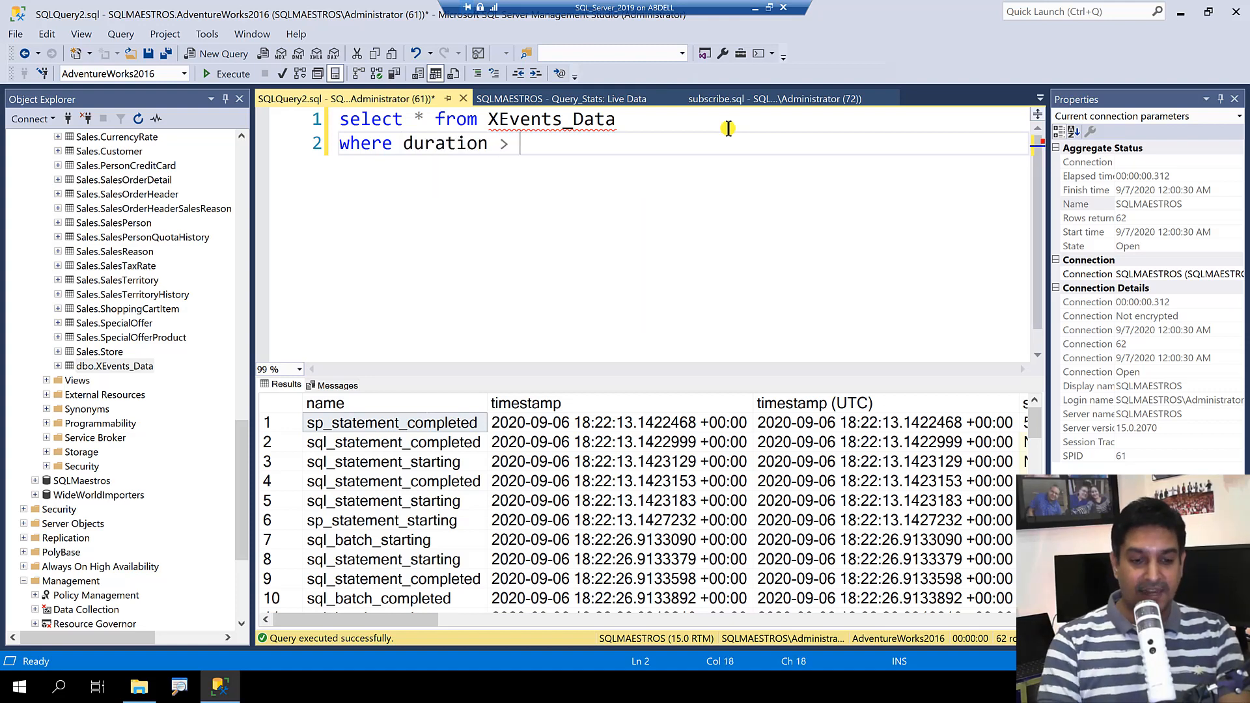
type("10000000")
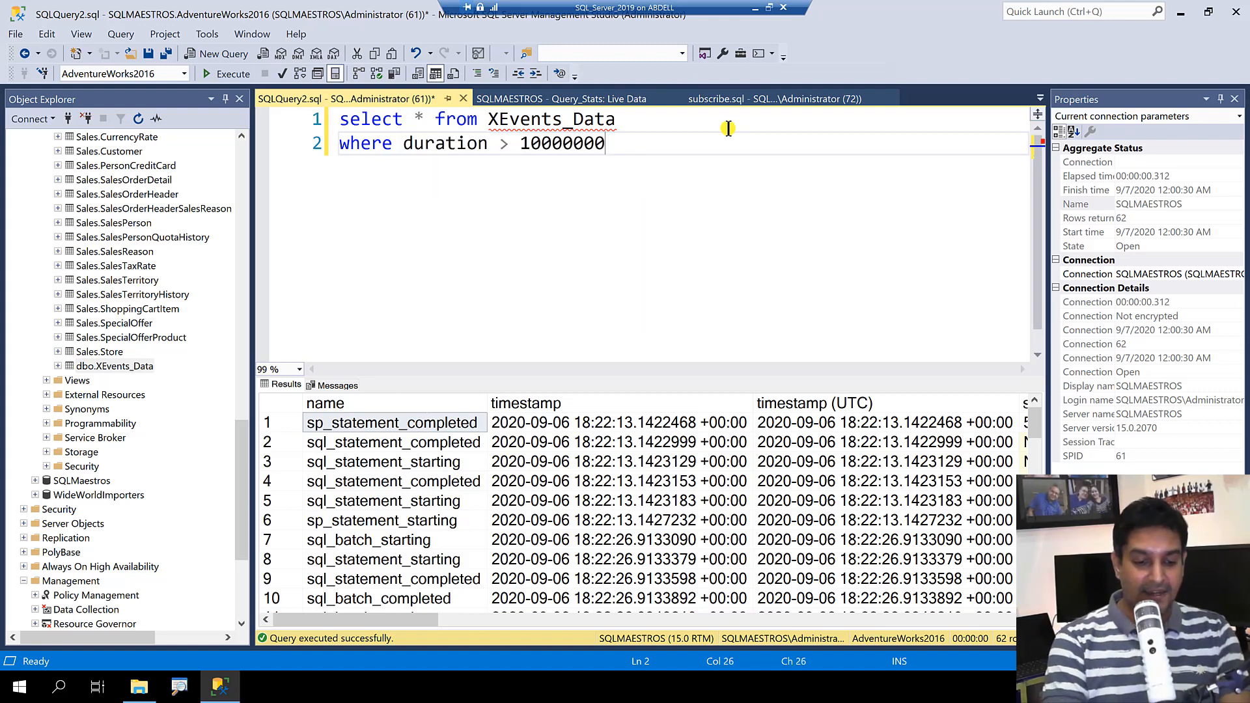
key("F5")
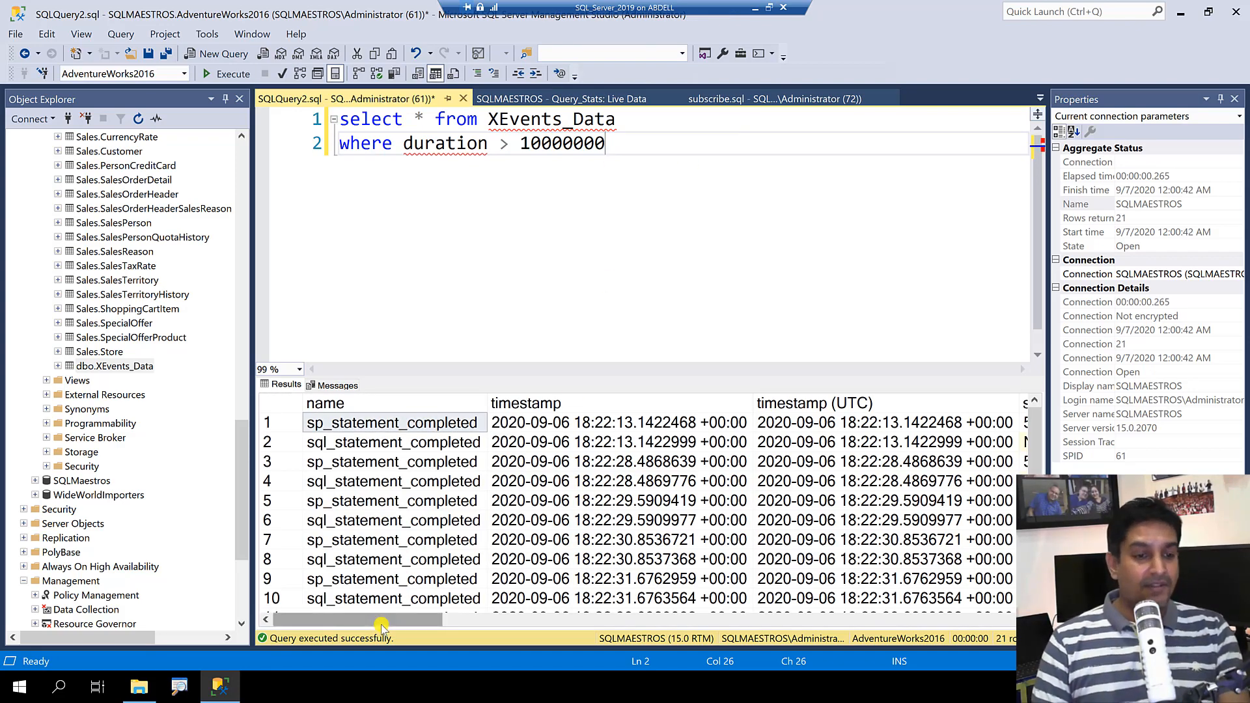
left_click_drag(382, 625, 970, 641)
left_click(549, 417)
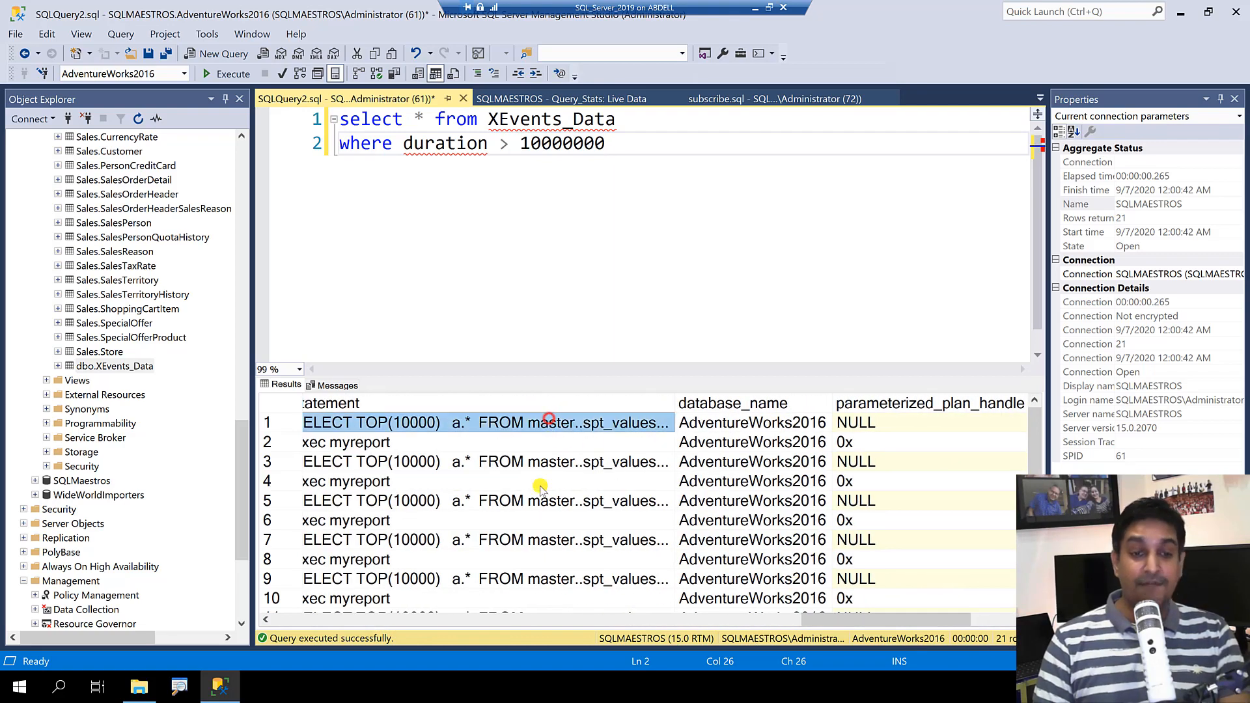
left_click_drag(828, 618, 260, 606)
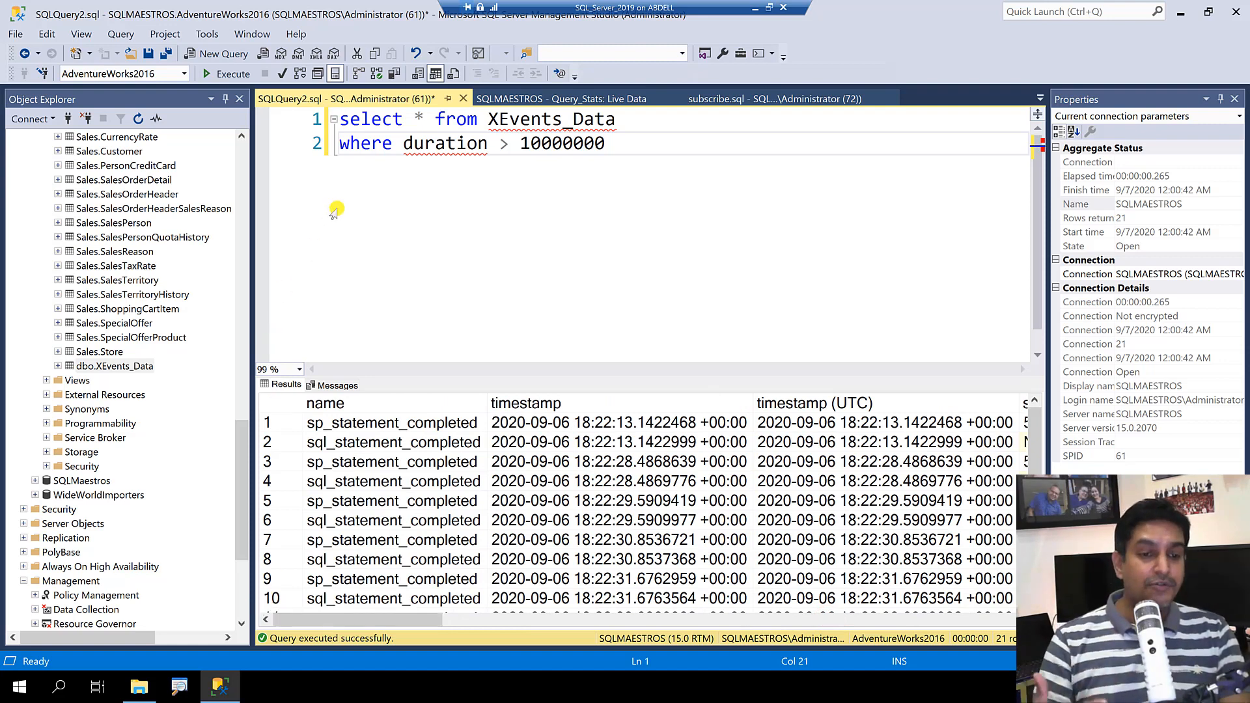
mouse_move(414, 154)
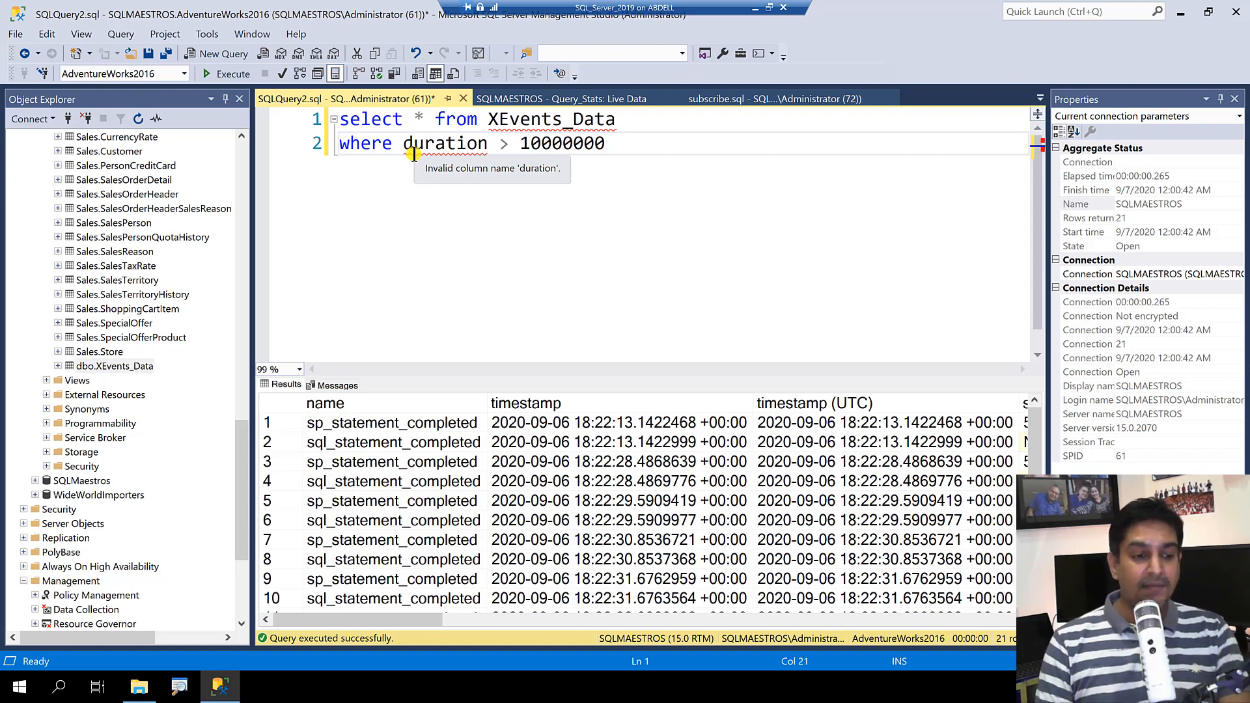
- Return to the Query_Stats live data and show the available actions for the session's package0.ring_buffer target in Object Explorer
left_click(571, 99)
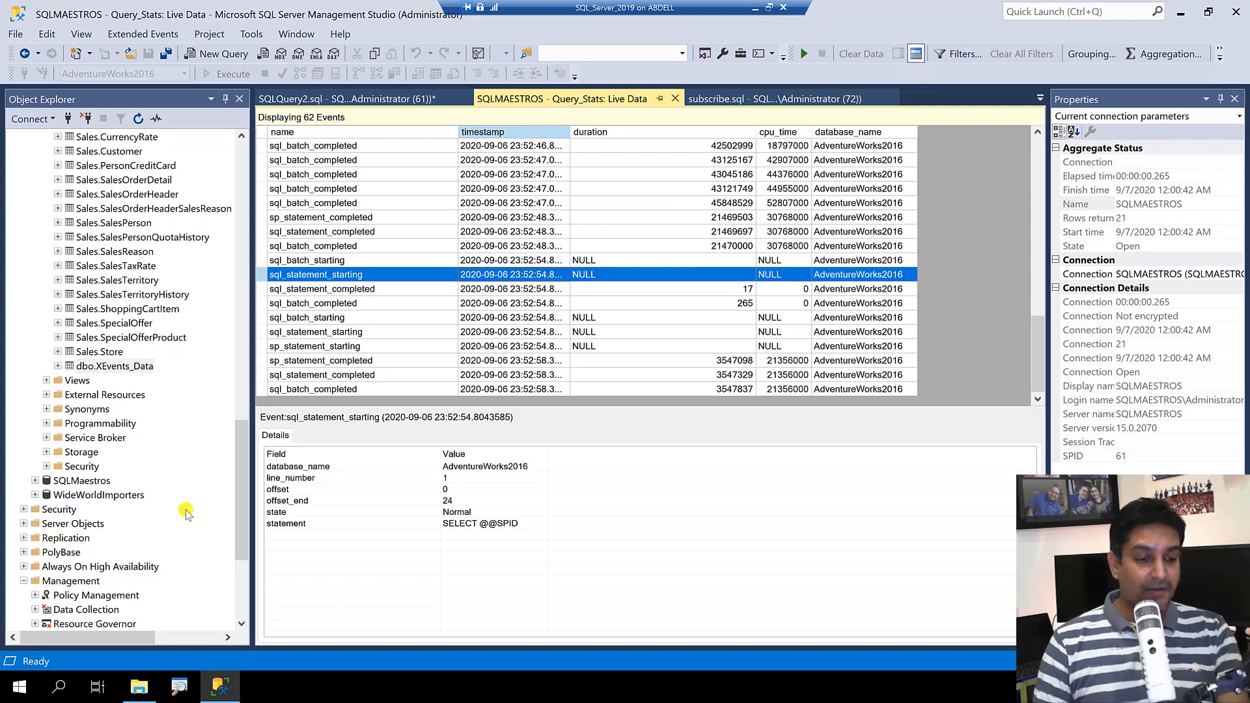
left_click(246, 465)
scroll(246, 466, "down", 5)
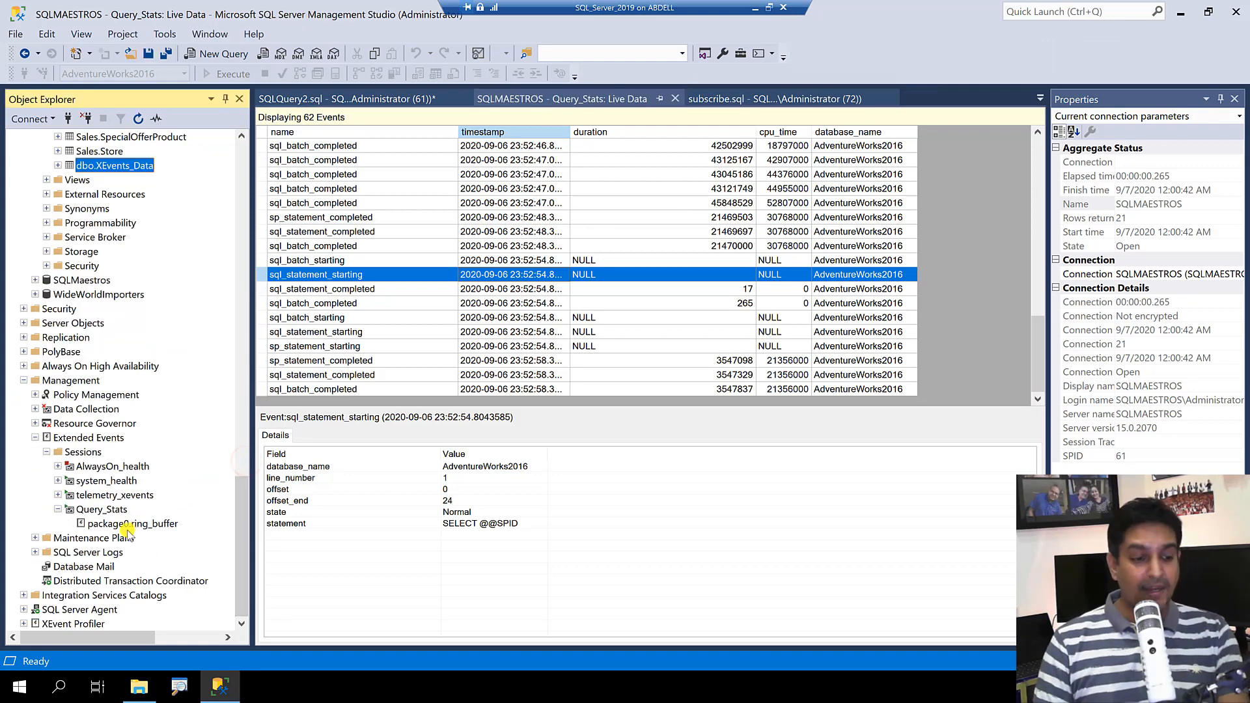
right_click(102, 524)
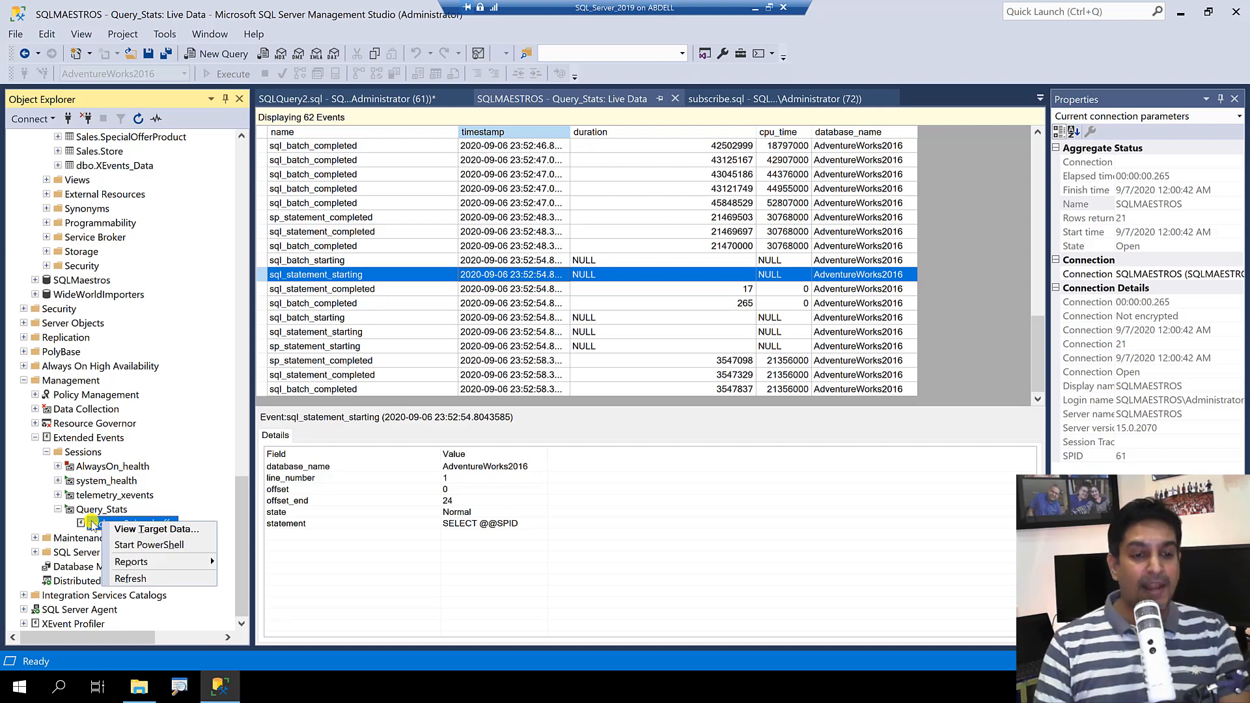
left_click(367, 100)
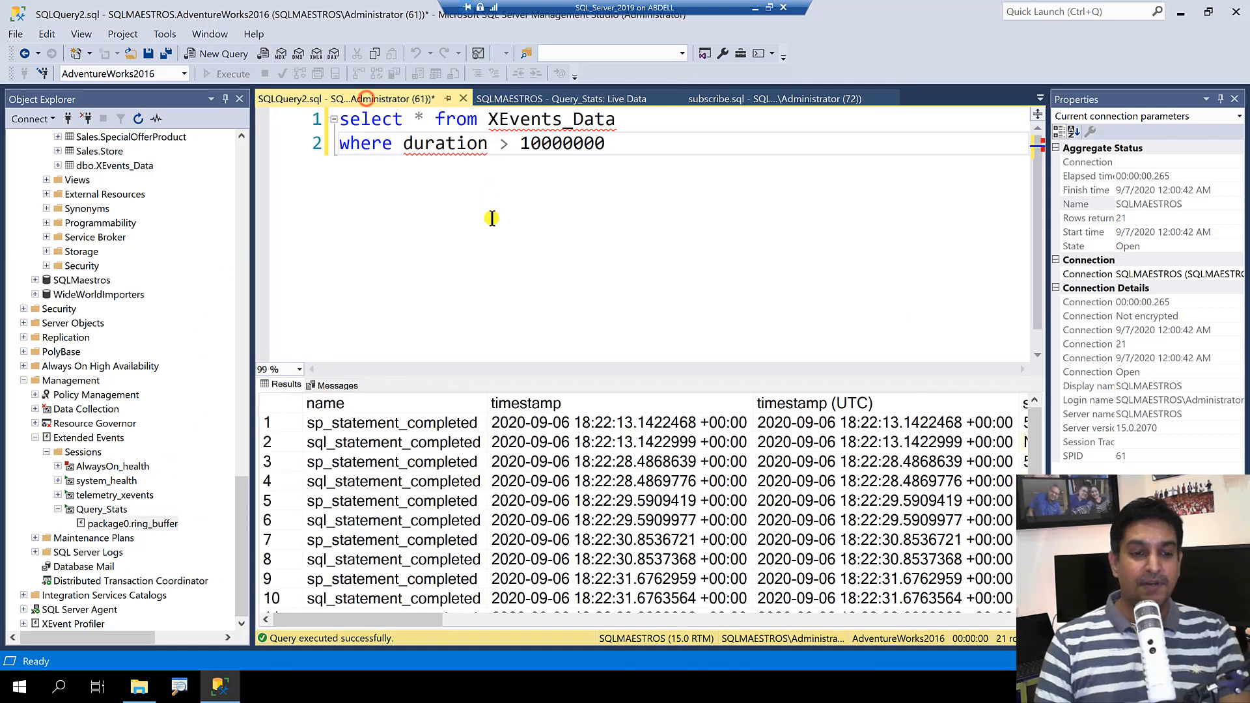
left_click(565, 99)
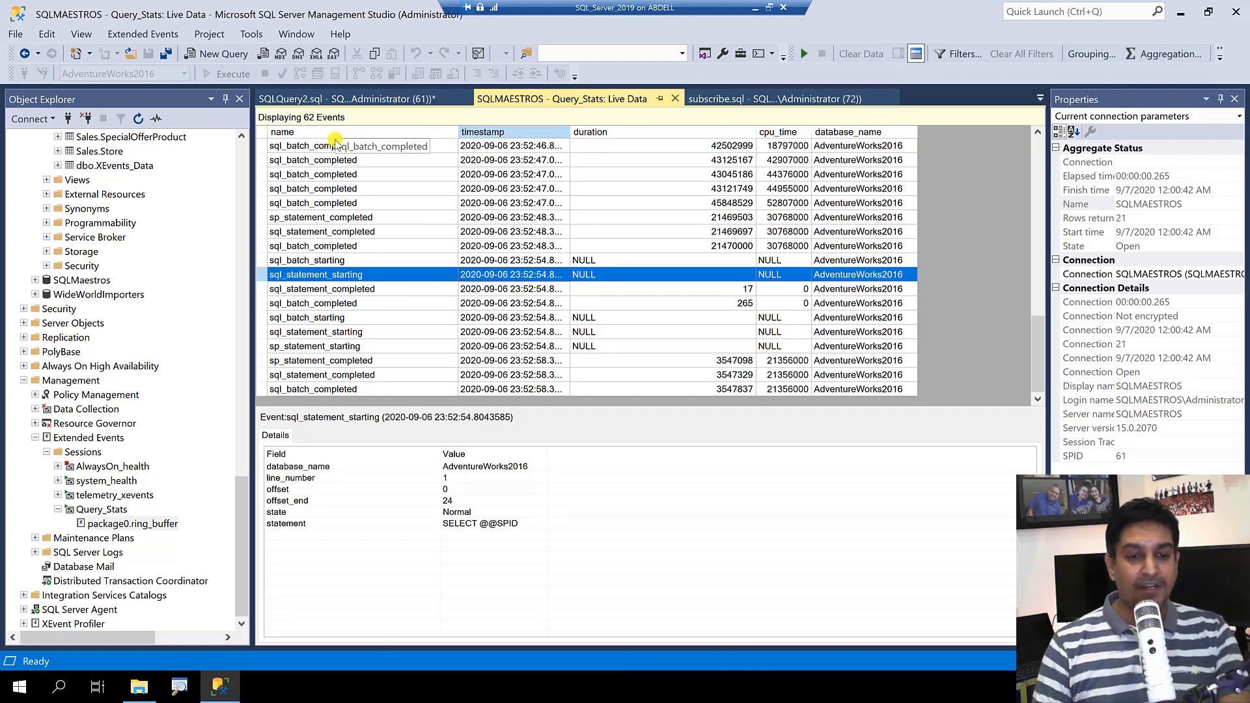
left_click(784, 99)
left_click(589, 99)
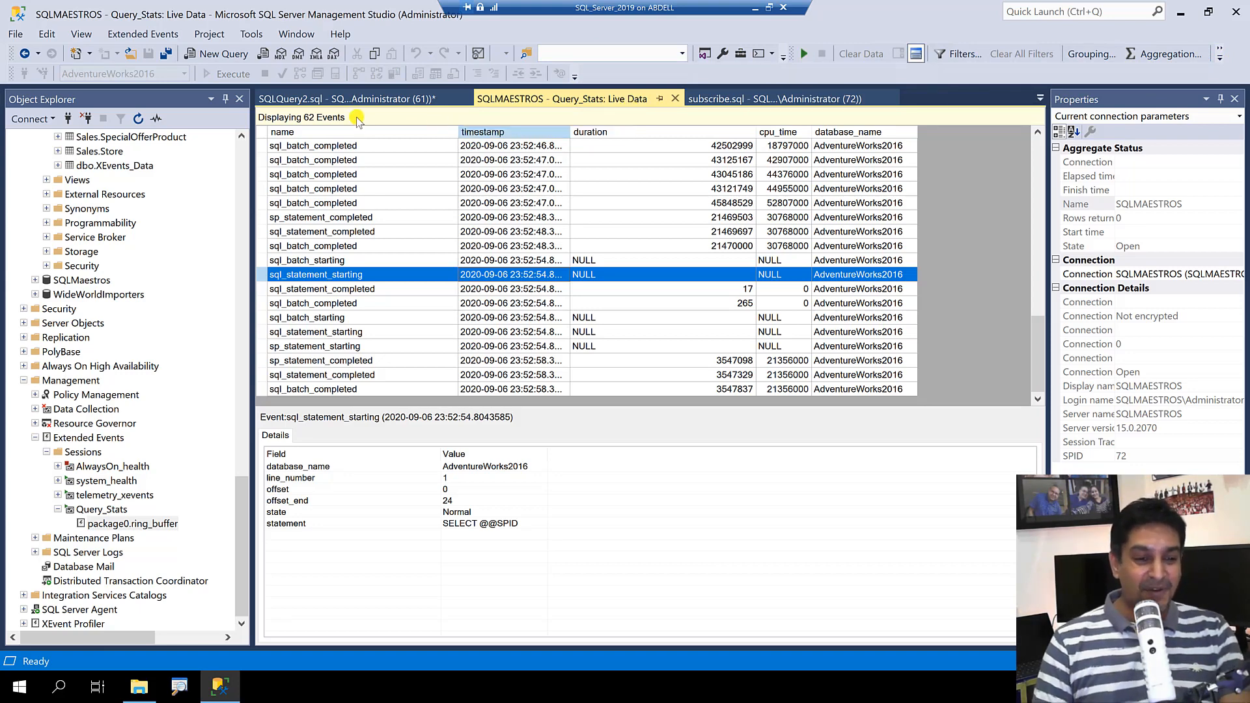
left_click(702, 98)
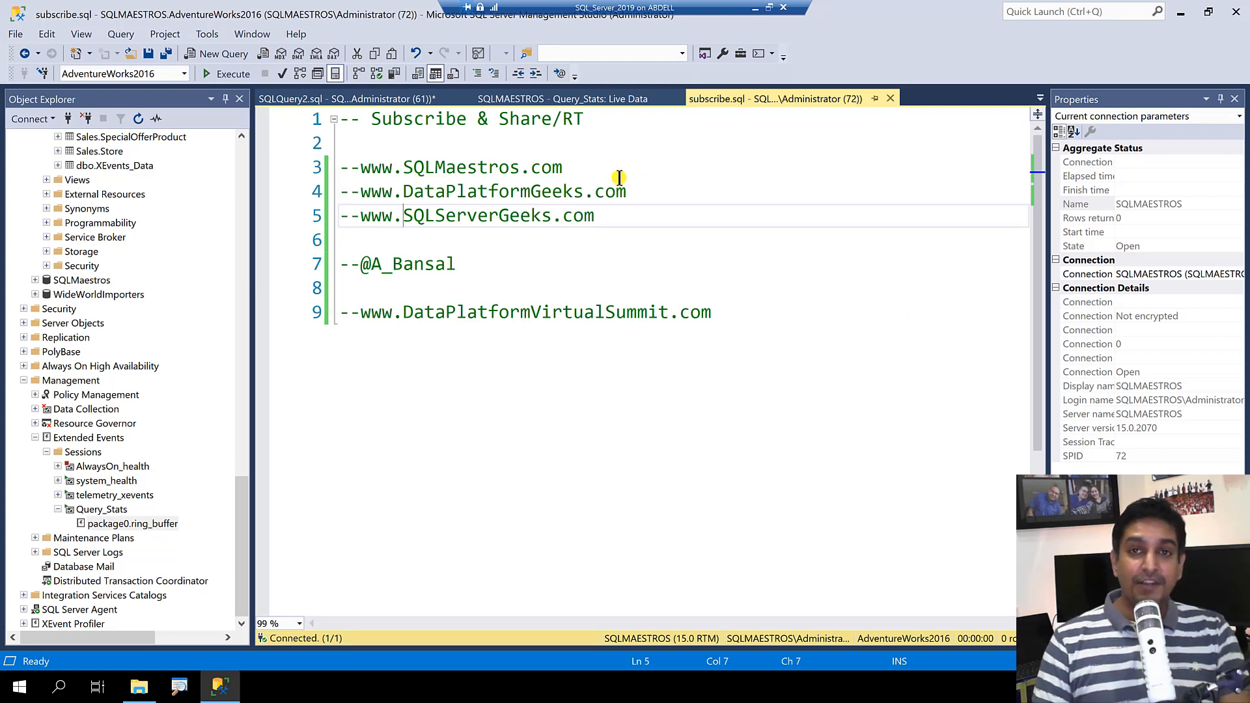
left_click_drag(597, 168, 359, 171)
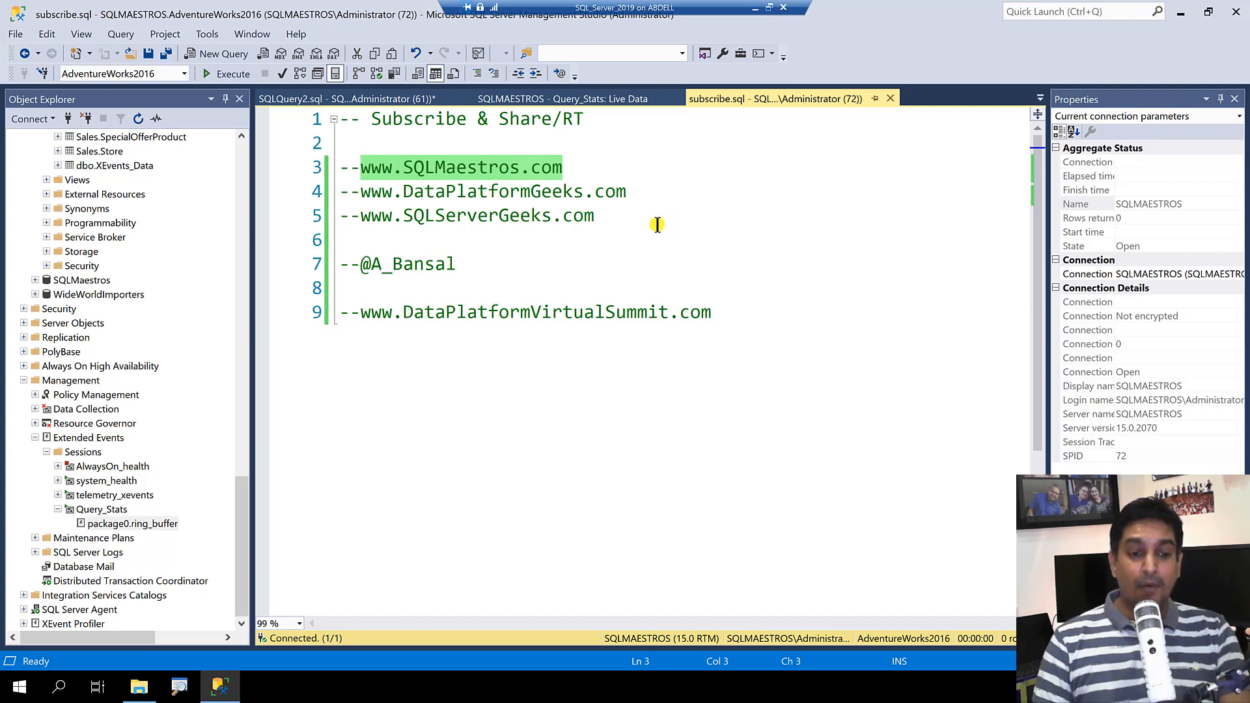
left_click(746, 317)
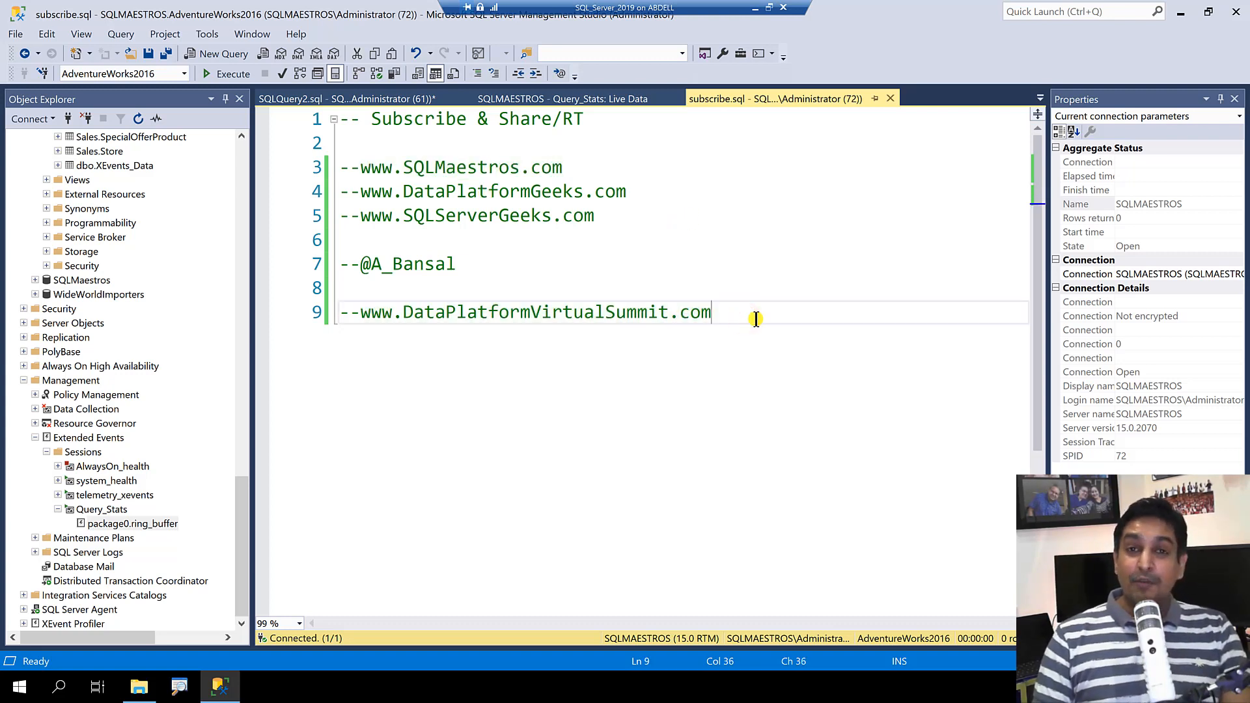